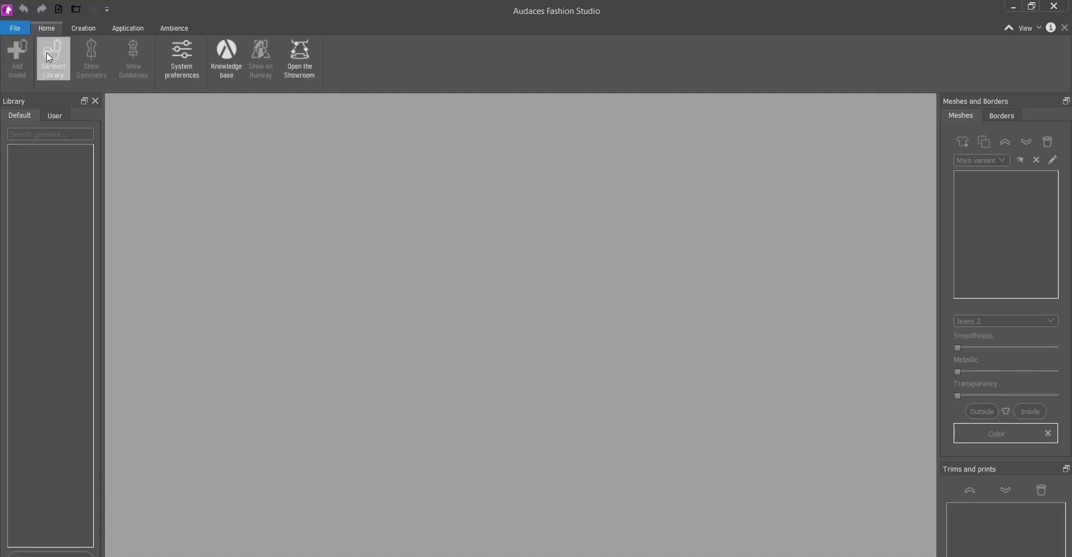
# Create a new document with the Female Flat 2022 mannequin and orbit it to a side view
pyautogui.click(17, 29)
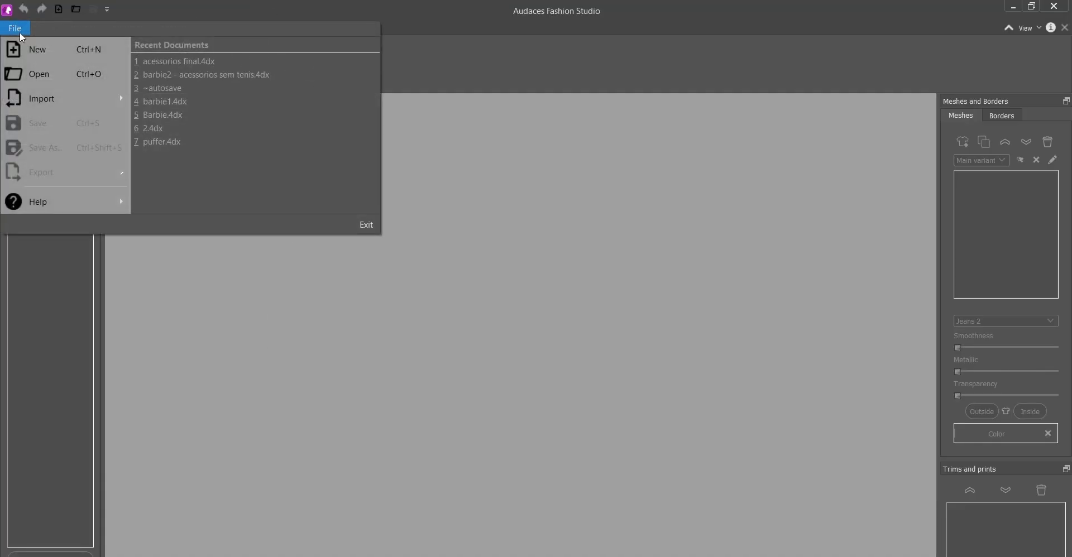
pyautogui.click(59, 52)
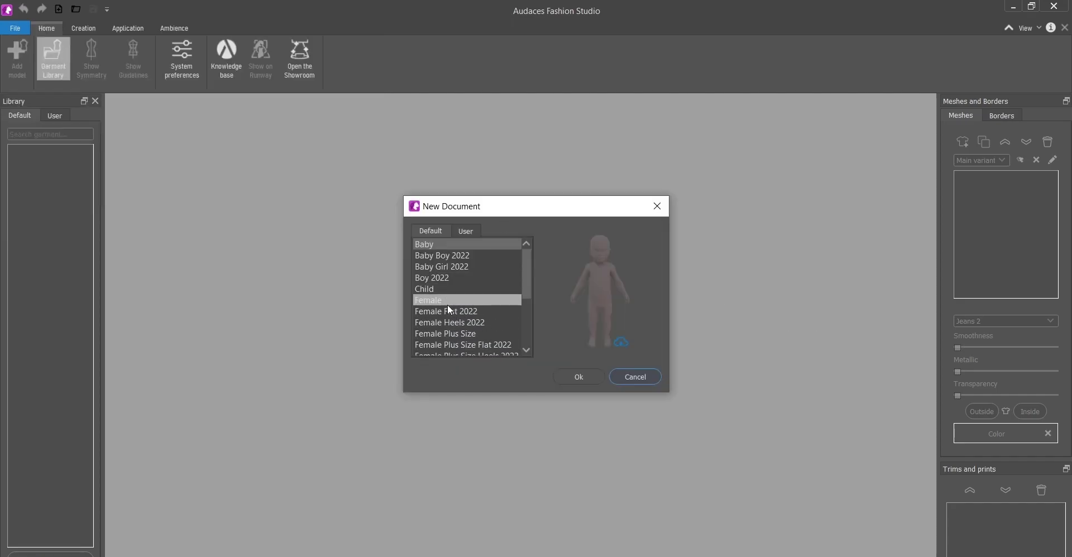
pyautogui.click(474, 311)
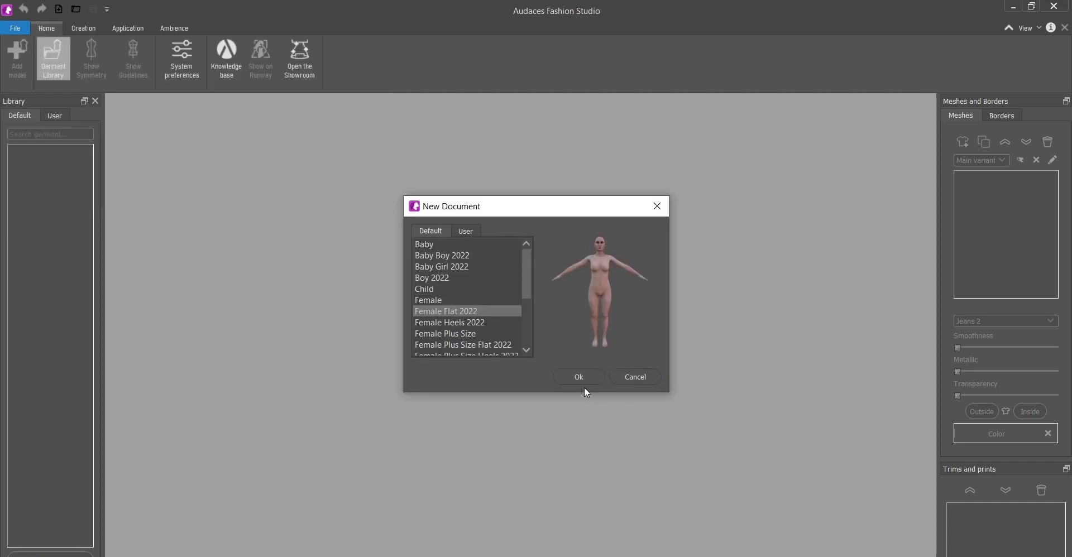
pyautogui.click(578, 375)
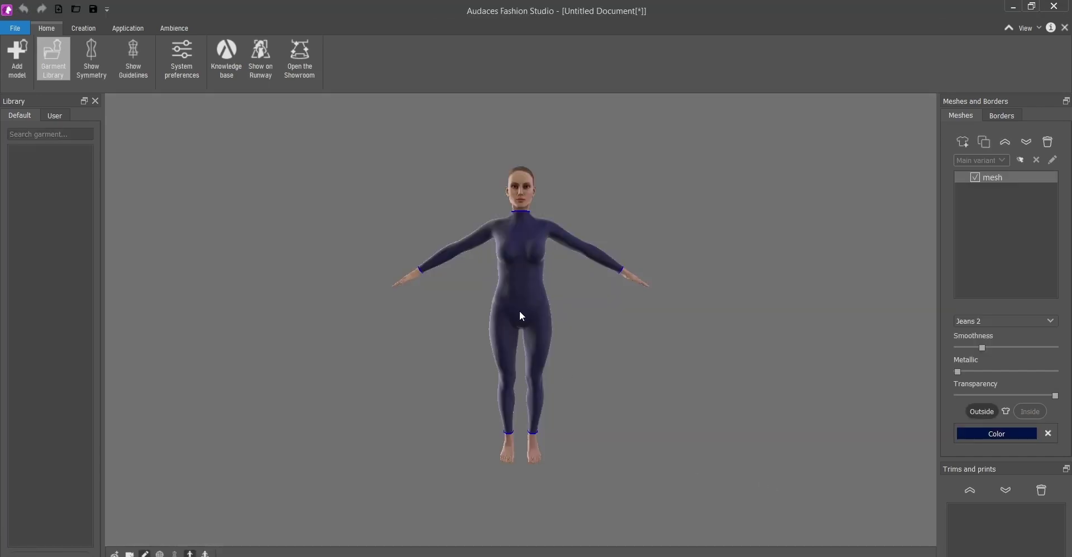
pyautogui.scroll(-2, 368, 349)
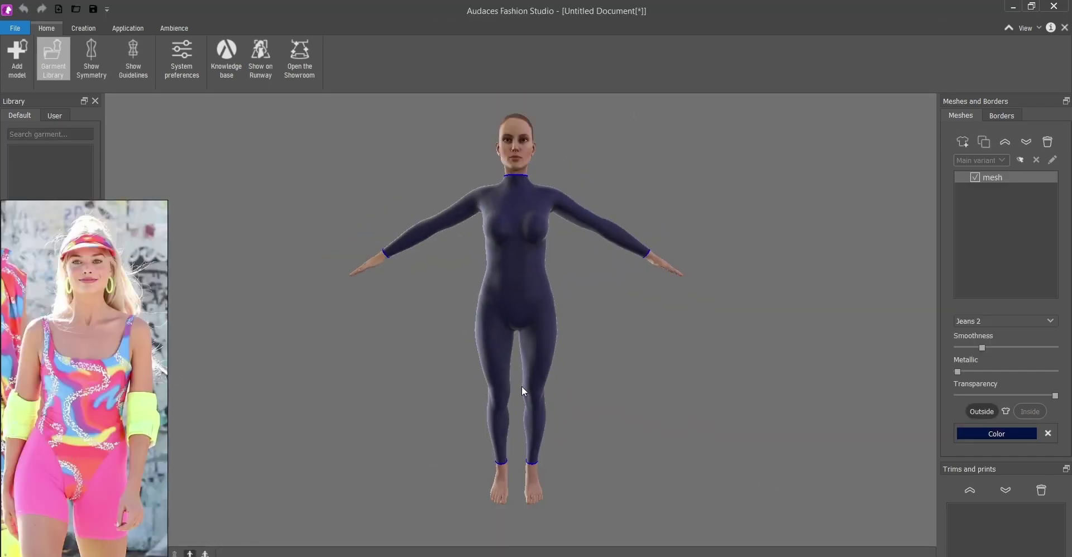
pyautogui.moveTo(494, 330); pyautogui.dragTo(550, 347)
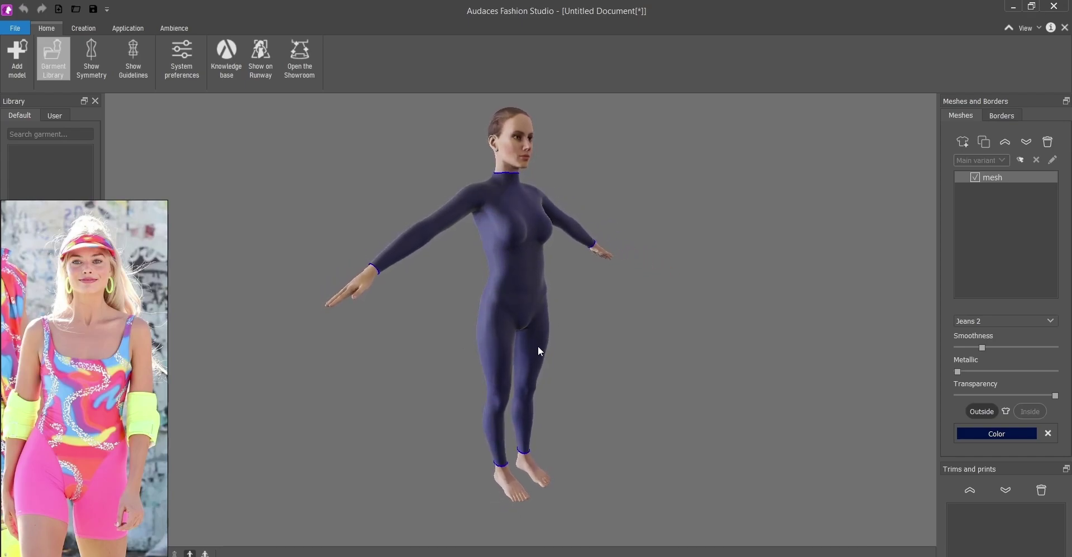
# Recolour the bodysuit pink (#fc6ca7) by sampling the reference photo's shorts
pyautogui.click(993, 433)
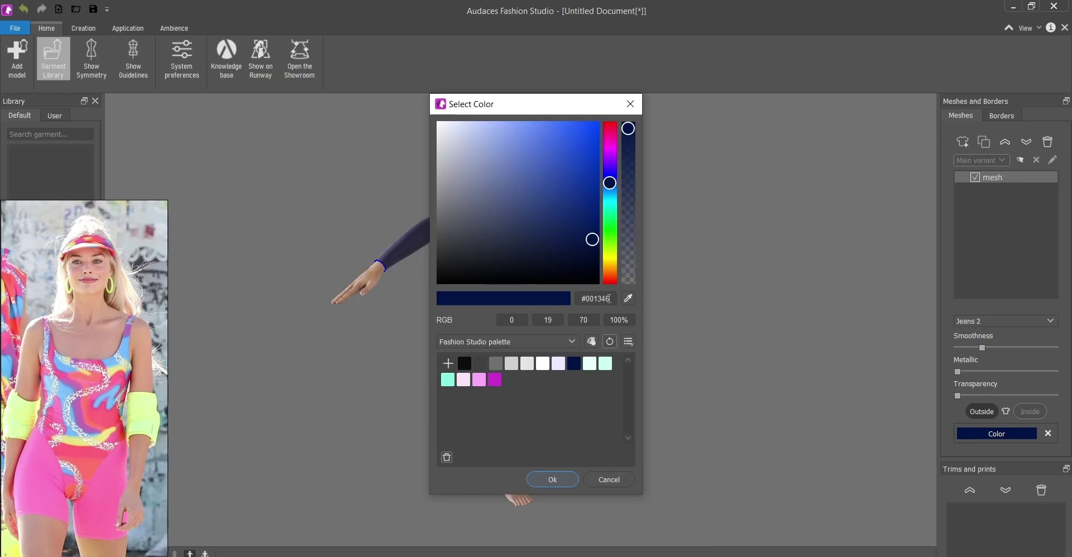
pyautogui.click(631, 298)
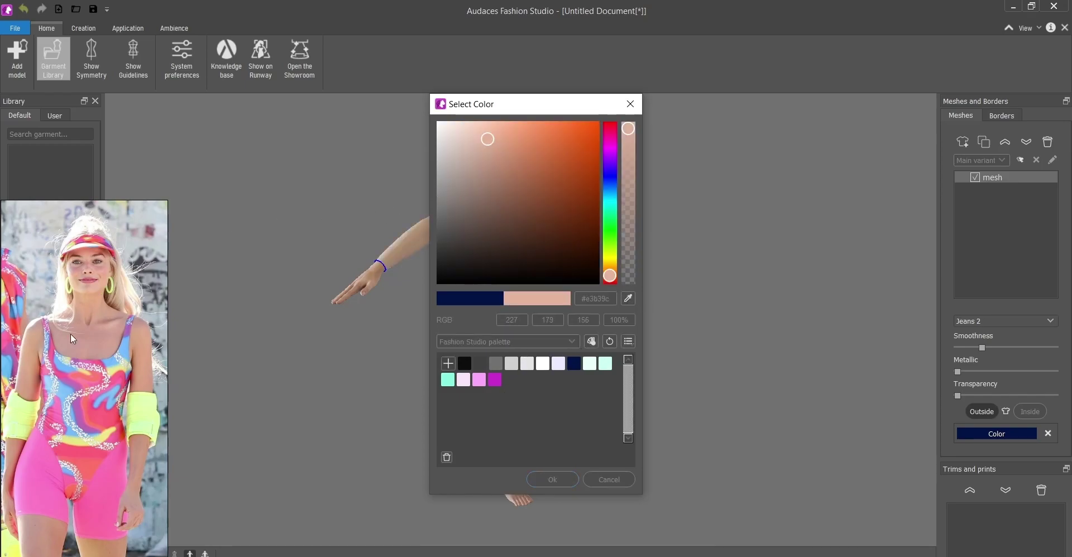
pyautogui.click(105, 503)
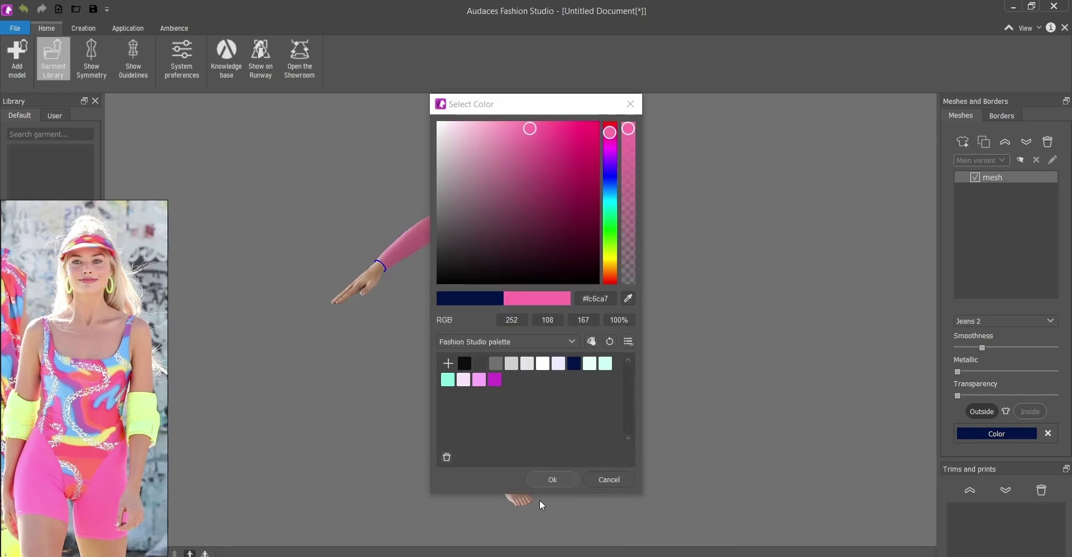
pyautogui.click(550, 483)
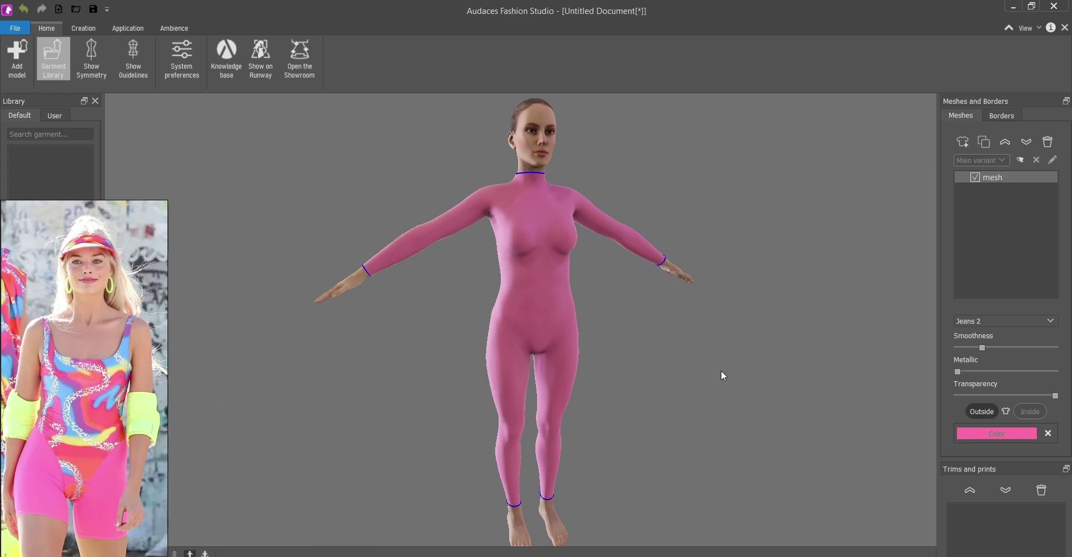
pyautogui.moveTo(721, 370); pyautogui.dragTo(697, 364)
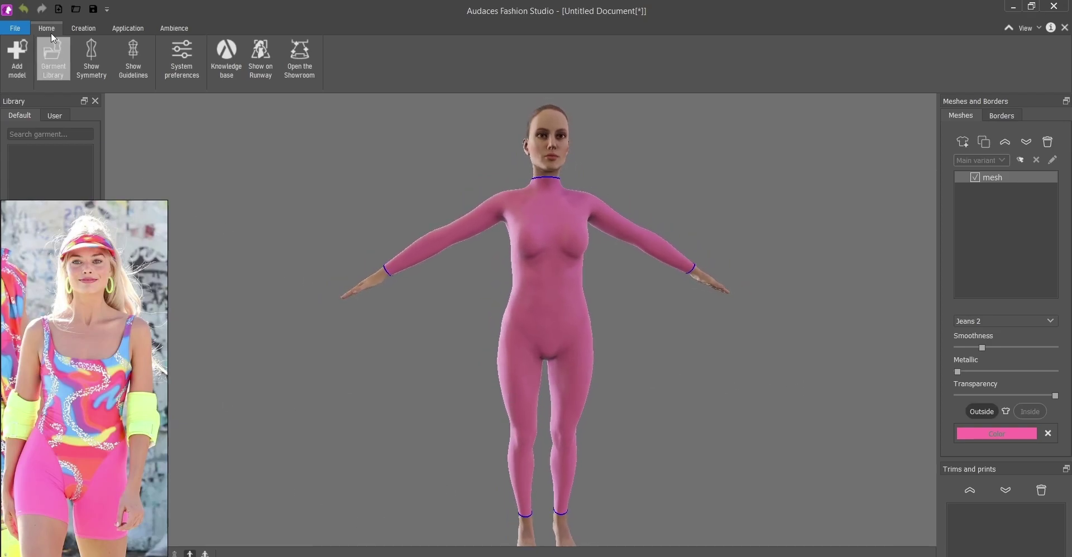
# Cut both legs of the bodysuit at mid-thigh with a symmetric ring cut
pyautogui.click(84, 28)
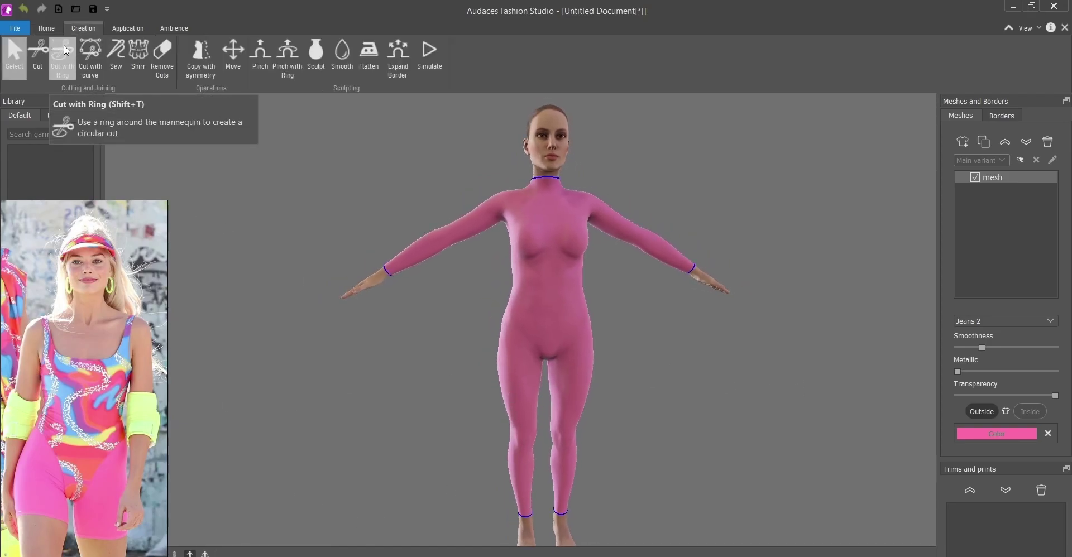
pyautogui.click(67, 69)
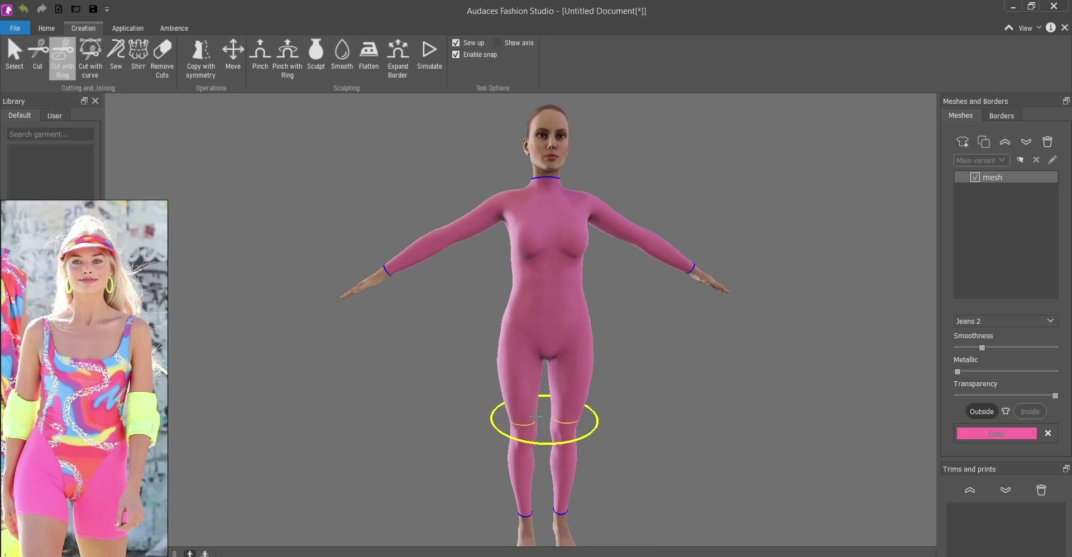
pyautogui.moveTo(531, 416); pyautogui.dragTo(535, 411, button='middle')
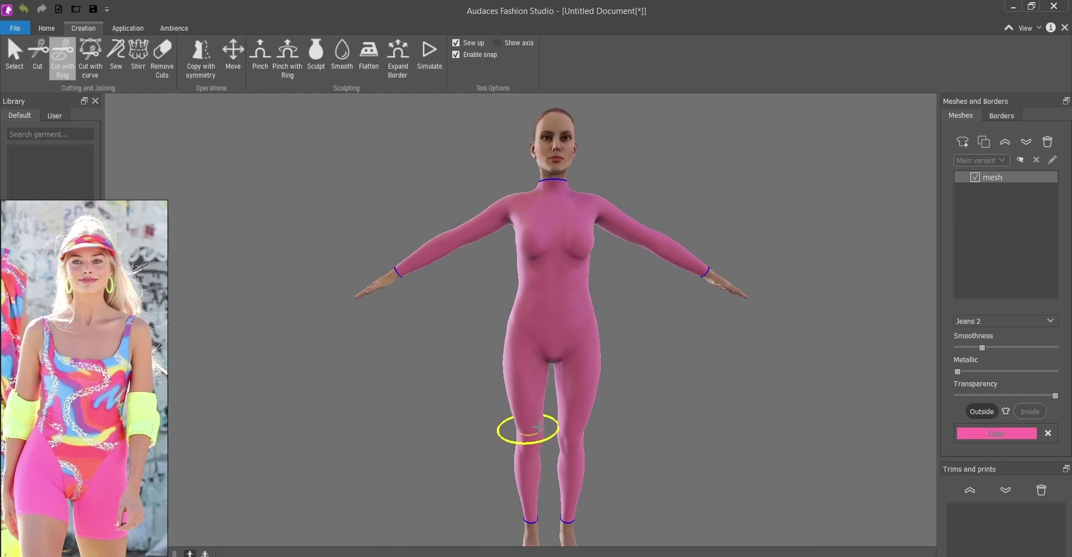
pyautogui.press('shift')
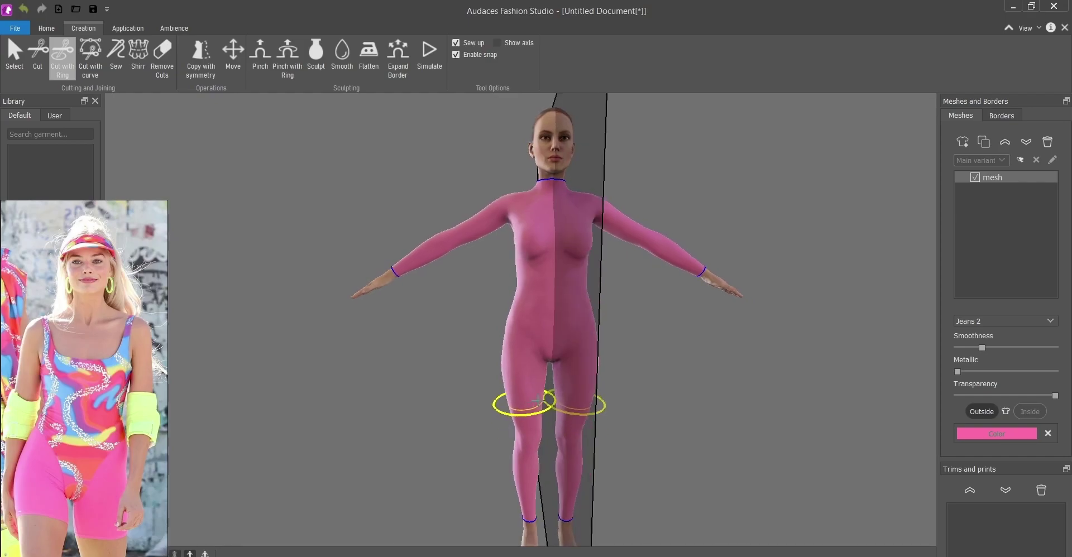
pyautogui.moveTo(539, 427); pyautogui.dragTo(550, 411, button='middle')
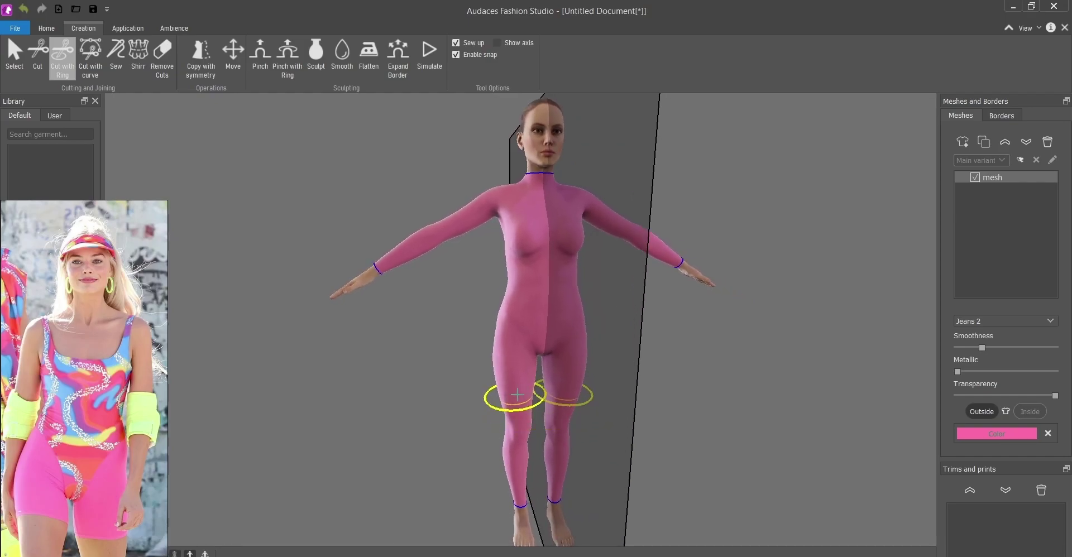
pyautogui.scroll(5, 517, 395)
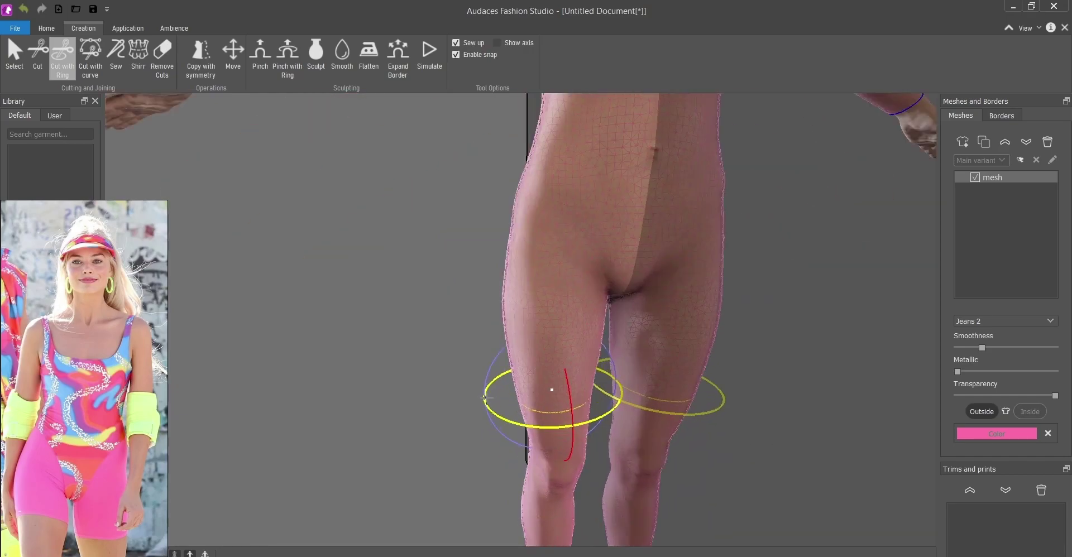
pyautogui.moveTo(537, 401); pyautogui.dragTo(525, 385, button='middle')
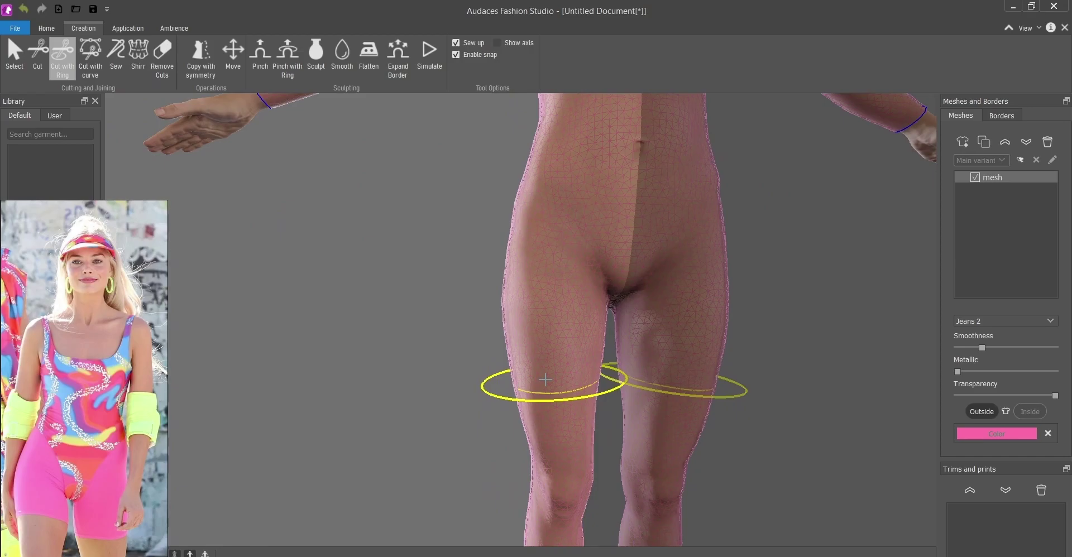
pyautogui.click(545, 380)
pyautogui.moveTo(482, 373); pyautogui.dragTo(484, 381)
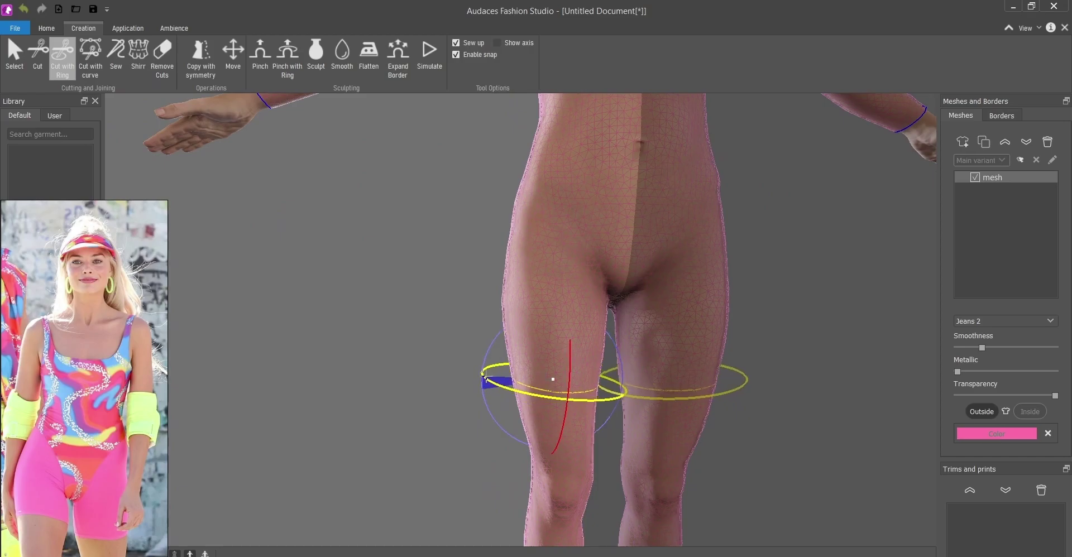
pyautogui.click(553, 379)
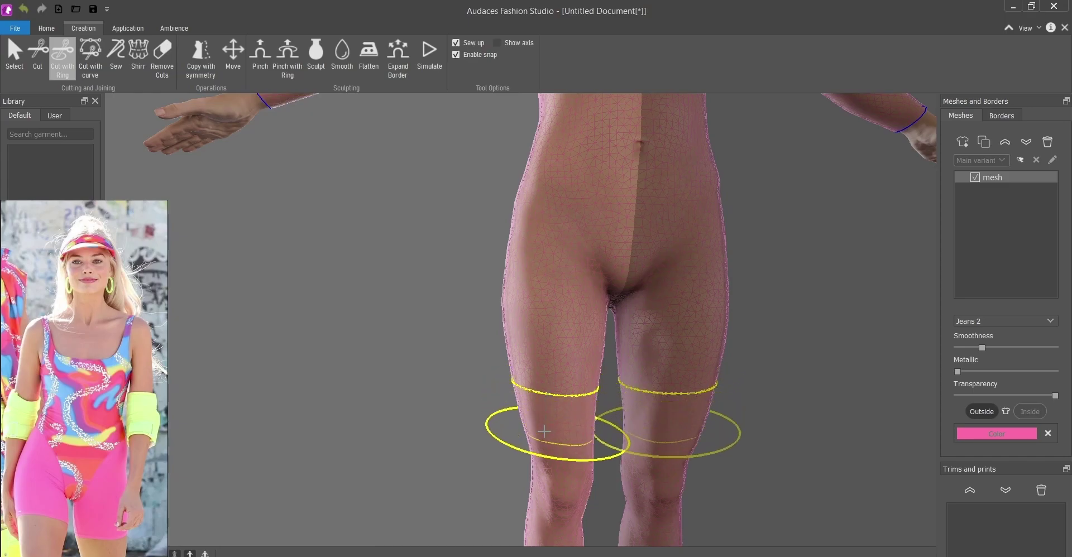
pyautogui.moveTo(431, 314)
pyautogui.mouseDown(button='middle')
pyautogui.moveTo(627, 313)
pyautogui.moveTo(422, 316)
pyautogui.mouseUp(button='middle')
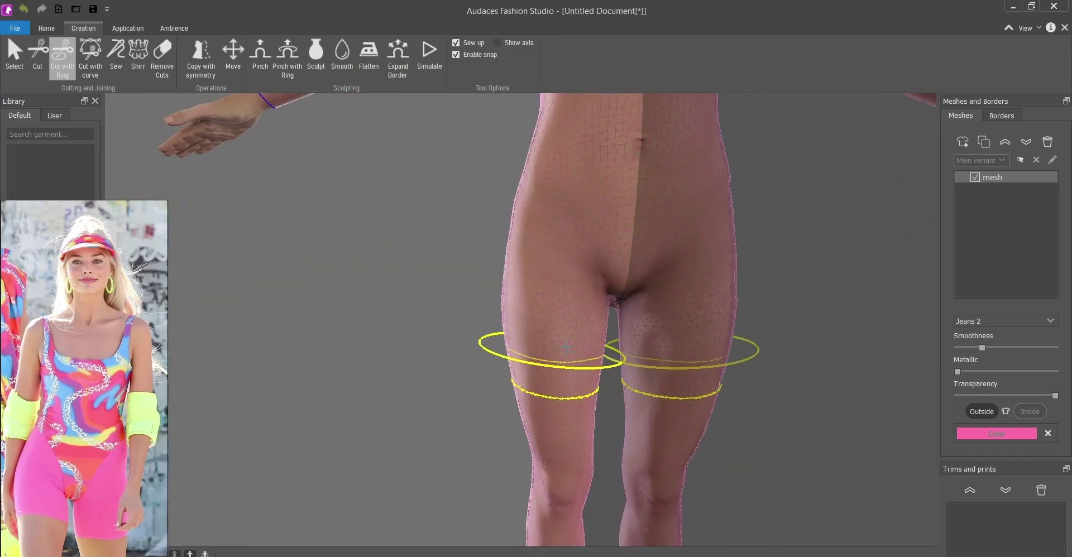
pyautogui.click(565, 346)
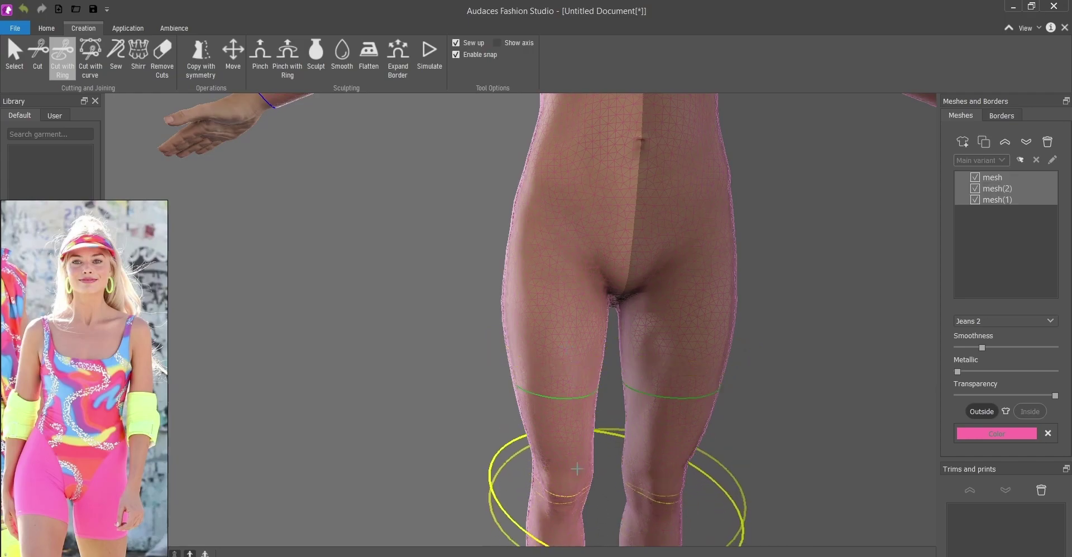
# Delete the left and right lower-leg pieces
pyautogui.scroll(-3, 566, 474)
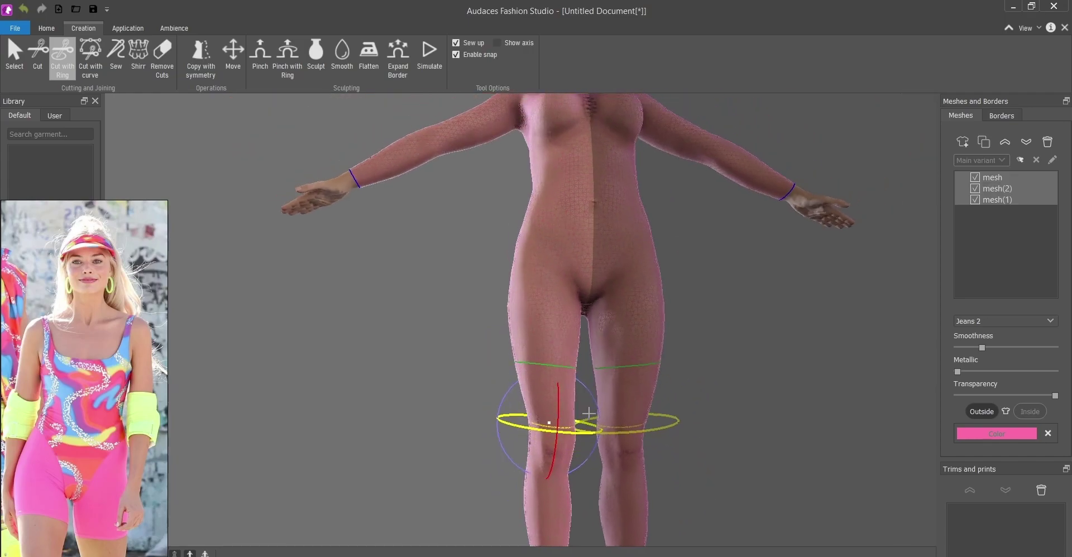
pyautogui.press('Escape')
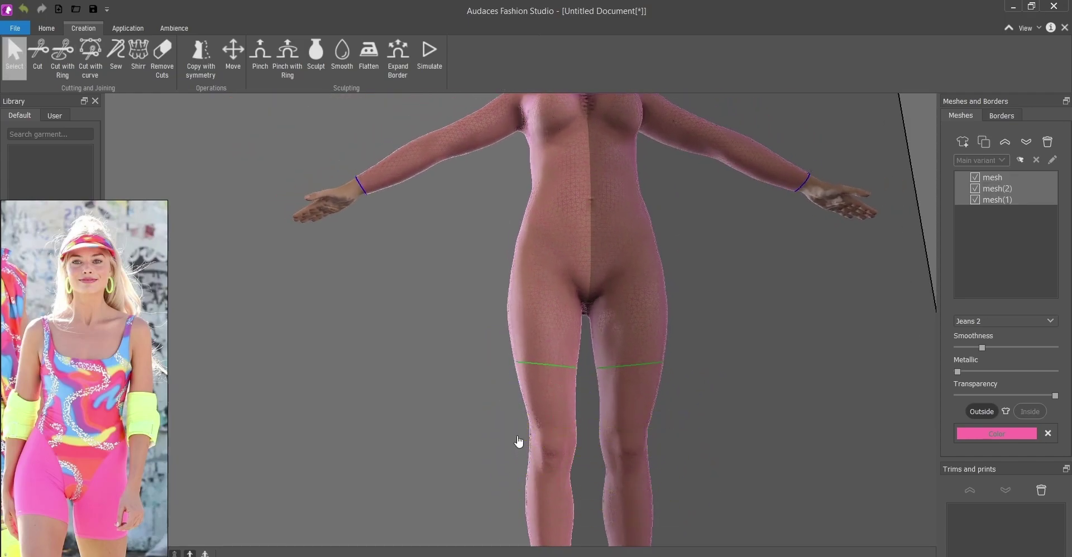
pyautogui.click(547, 398)
pyautogui.press('Delete')
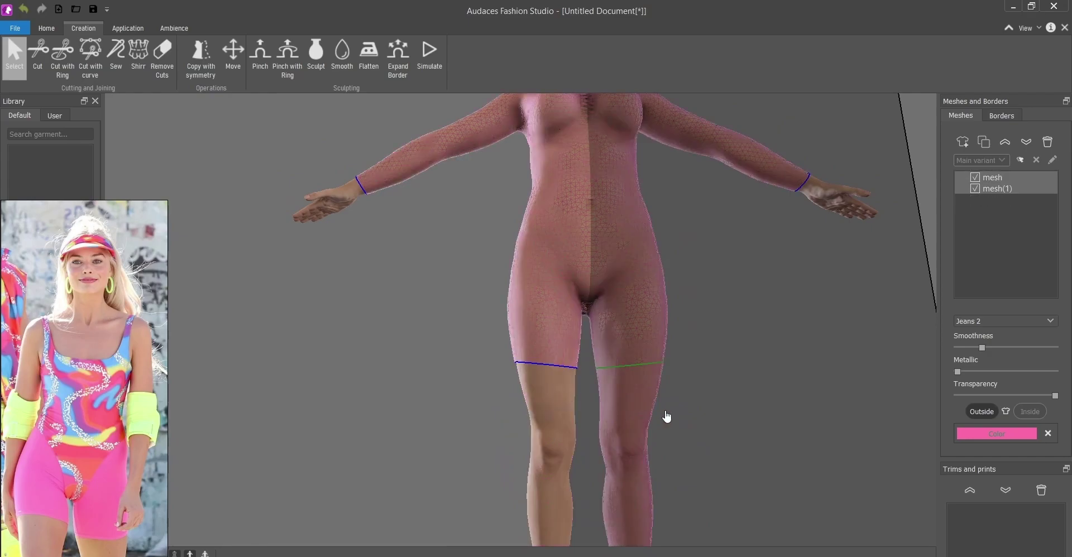
pyautogui.click(640, 414)
pyautogui.press('Delete')
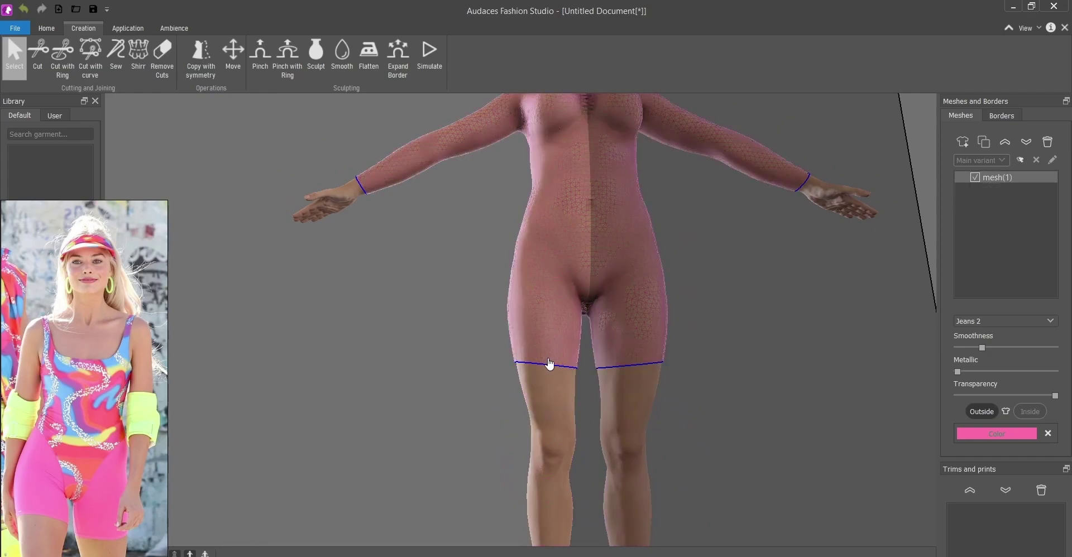
# Zoom in on the bodysuit's front and choose Cut with curve, keeping Sew up checked
pyautogui.scroll(-5, 531, 134)
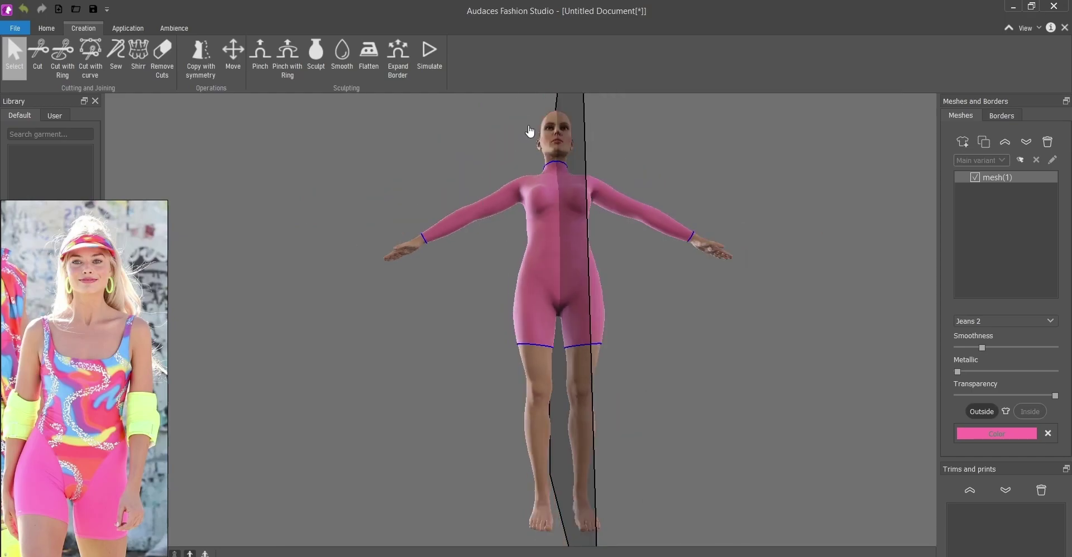
pyautogui.moveTo(531, 134)
pyautogui.mouseDown()
pyautogui.moveTo(610, 220)
pyautogui.moveTo(589, 189)
pyautogui.mouseUp()
pyautogui.scroll(2, 588, 190)
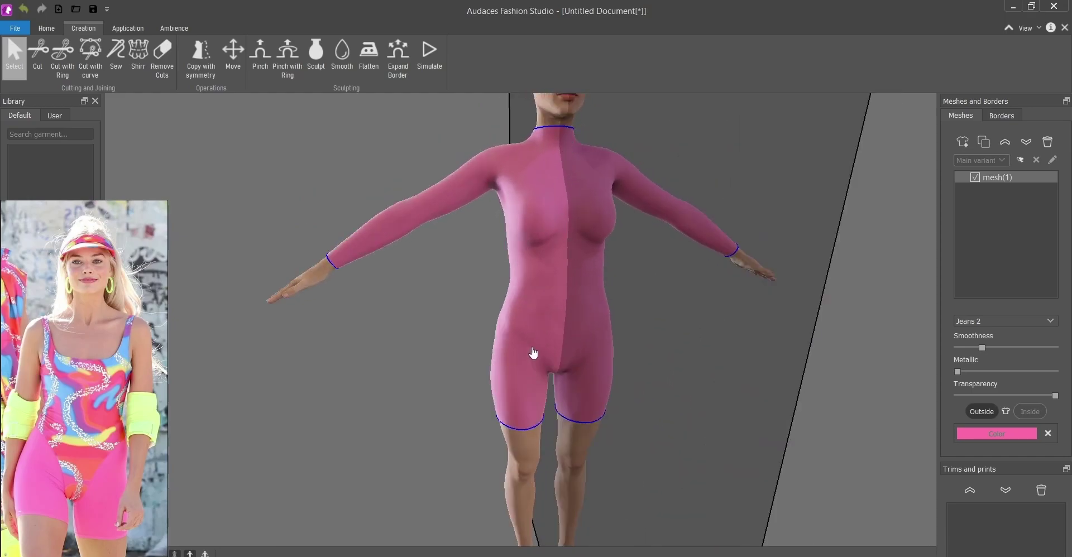
pyautogui.moveTo(533, 353); pyautogui.dragTo(516, 339)
pyautogui.moveTo(658, 543)
pyautogui.mouseDown()
pyautogui.moveTo(555, 354)
pyautogui.moveTo(541, 383)
pyautogui.mouseUp()
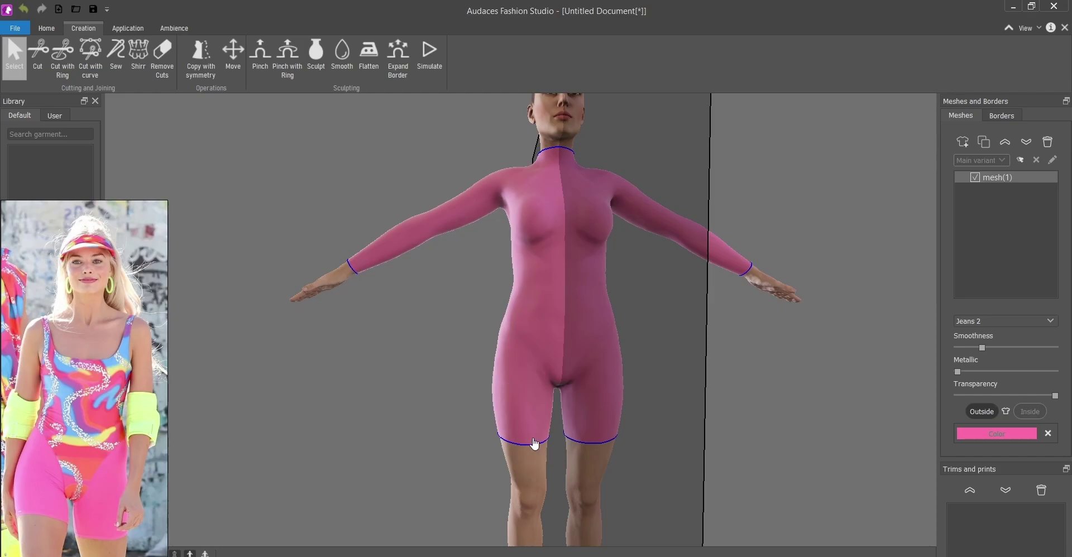
pyautogui.scroll(2, 608, 317)
pyautogui.scroll(5, 589, 356)
pyautogui.moveTo(595, 421); pyautogui.dragTo(544, 421)
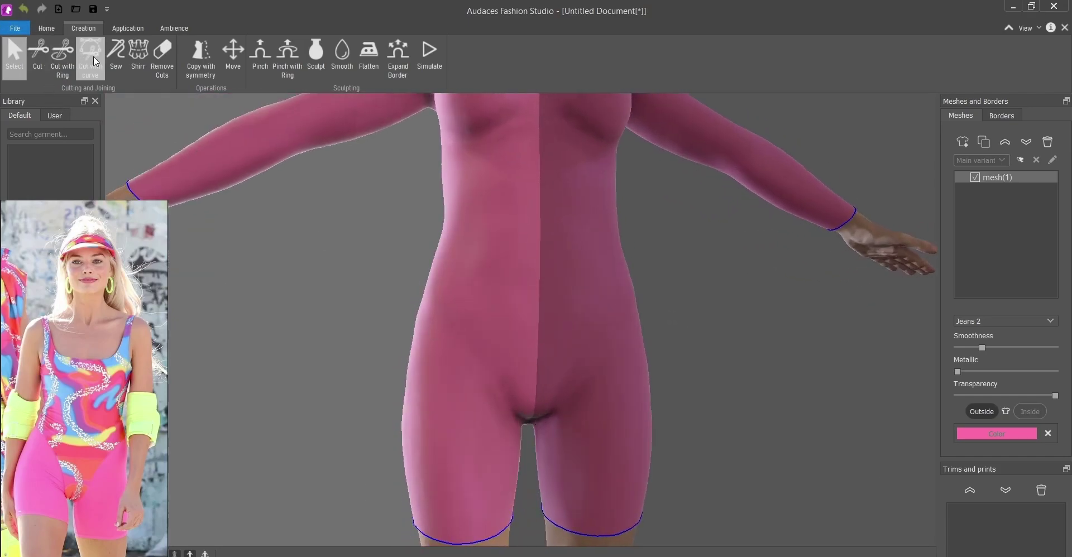
pyautogui.click(92, 73)
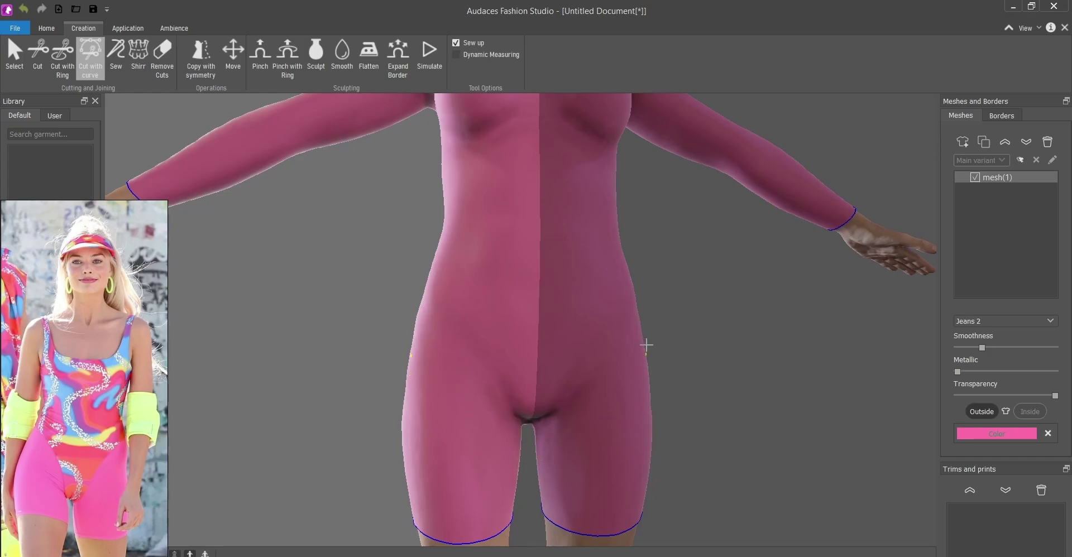
# Trace the high-cut leg curve from crotch up to the hip, extending it over the hip's side
pyautogui.scroll(1, 490, 388)
pyautogui.scroll(1, 490, 387)
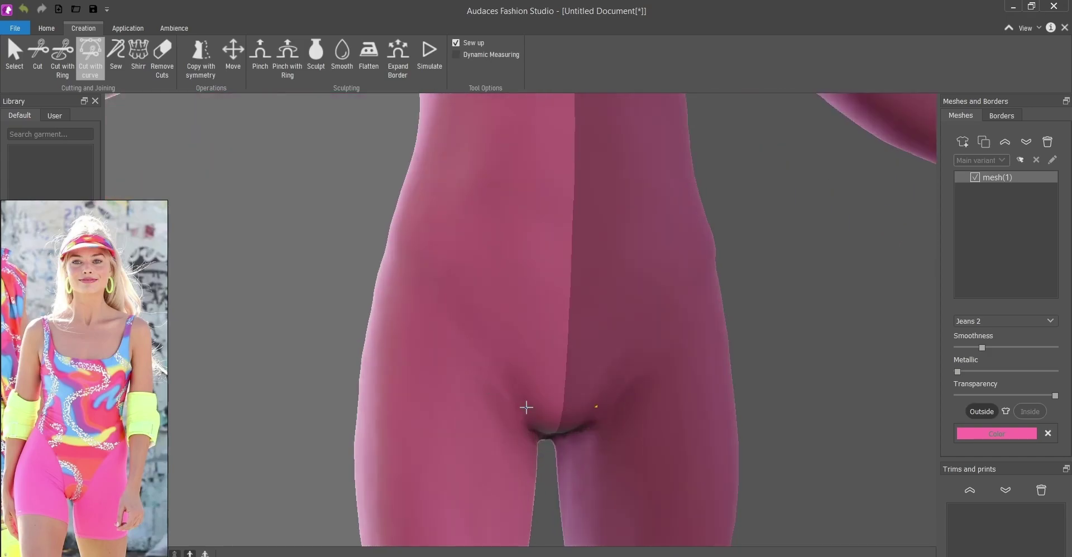
pyautogui.scroll(1, 526, 396)
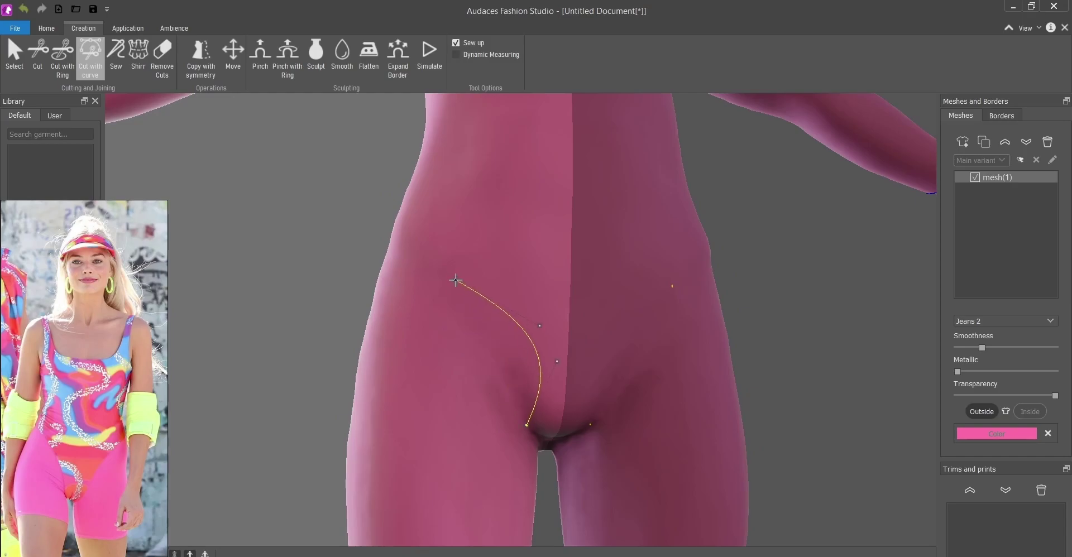
pyautogui.moveTo(453, 289); pyautogui.dragTo(450, 281)
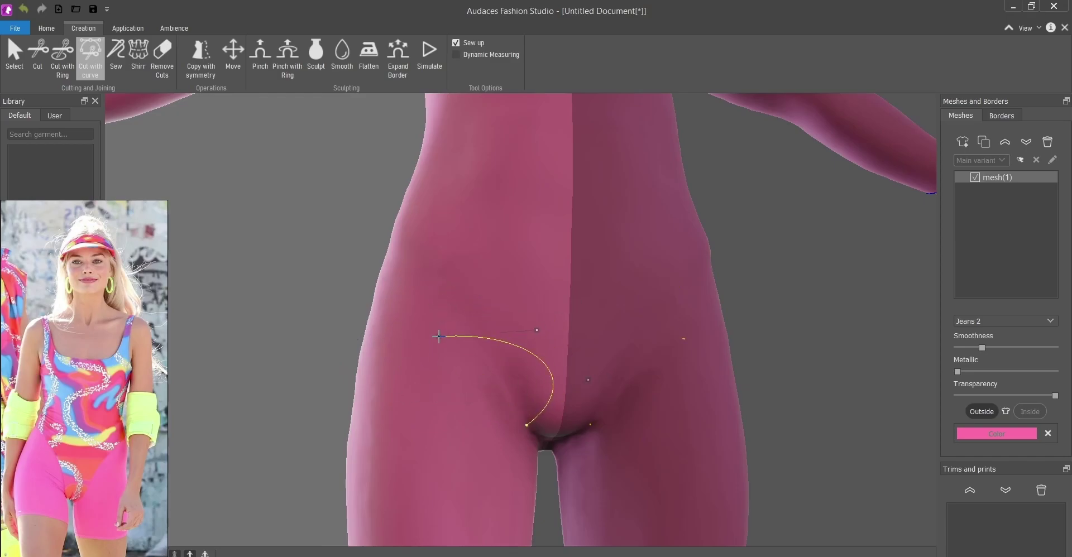
pyautogui.moveTo(450, 281)
pyautogui.mouseDown()
pyautogui.moveTo(437, 295)
pyautogui.moveTo(449, 289)
pyautogui.mouseUp()
pyautogui.moveTo(449, 289)
pyautogui.mouseDown()
pyautogui.moveTo(480, 286)
pyautogui.moveTo(475, 279)
pyautogui.mouseUp()
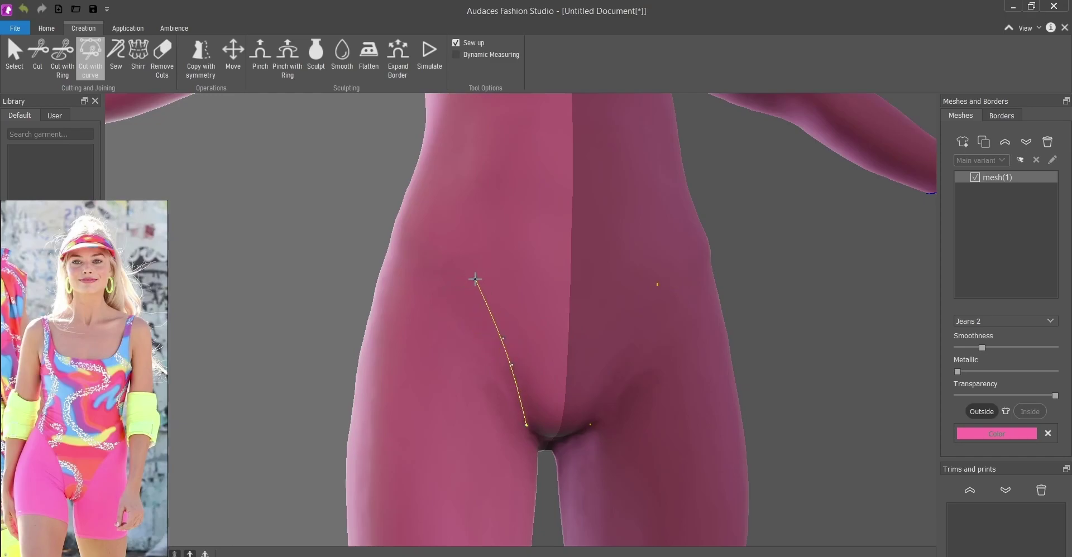
pyautogui.click(476, 279)
pyautogui.moveTo(412, 197); pyautogui.dragTo(487, 249, button='middle')
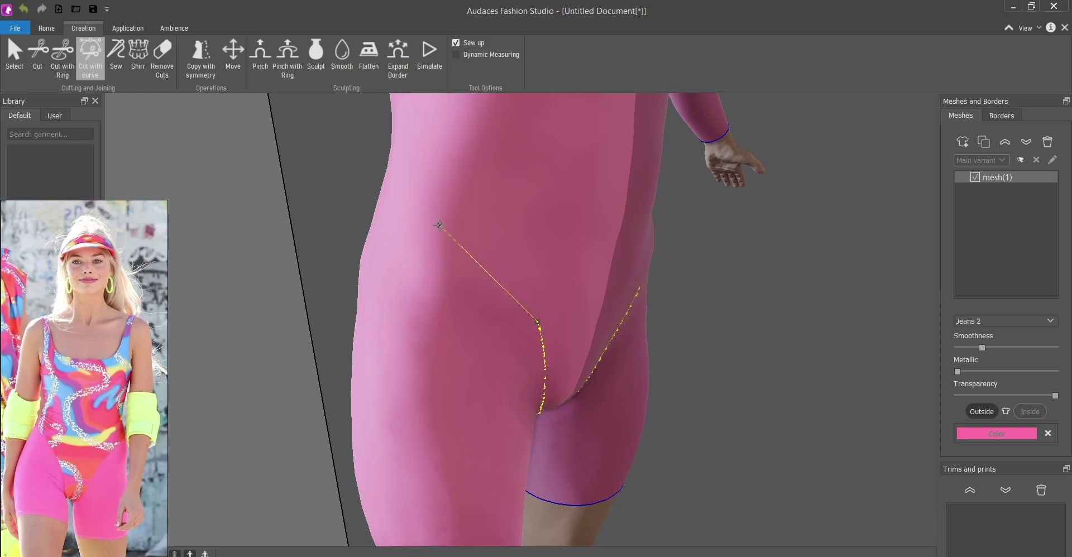
pyautogui.click(439, 225)
pyautogui.moveTo(383, 273)
pyautogui.mouseDown(button='middle')
pyautogui.moveTo(547, 255)
pyautogui.moveTo(496, 251)
pyautogui.moveTo(517, 253)
pyautogui.mouseUp(button='middle')
# Continue the cut curve around the back and under the seat to the crotch
pyautogui.click(483, 253)
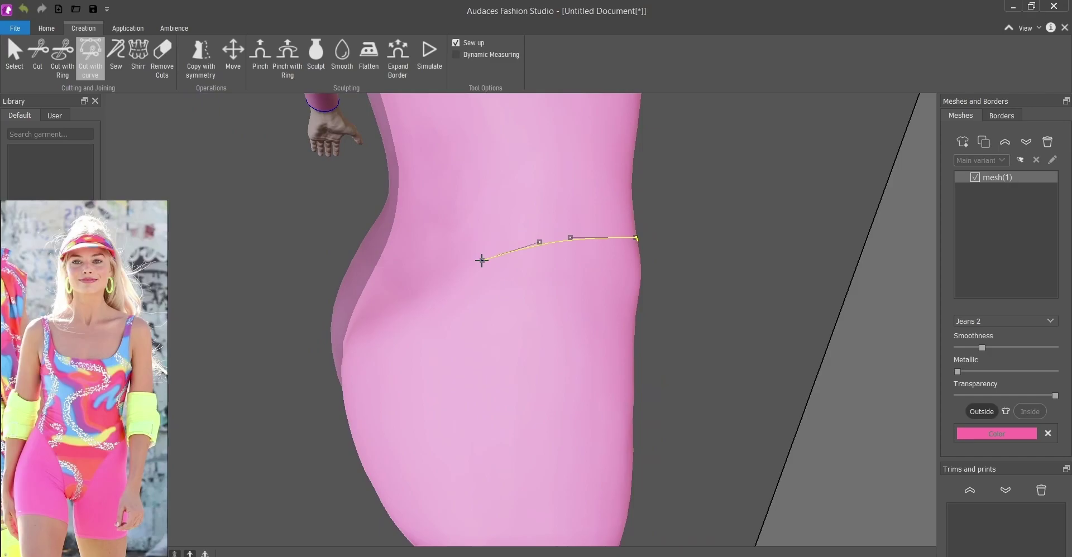
pyautogui.moveTo(478, 261)
pyautogui.mouseDown(button='middle')
pyautogui.moveTo(469, 307)
pyautogui.moveTo(504, 337)
pyautogui.mouseUp(button='middle')
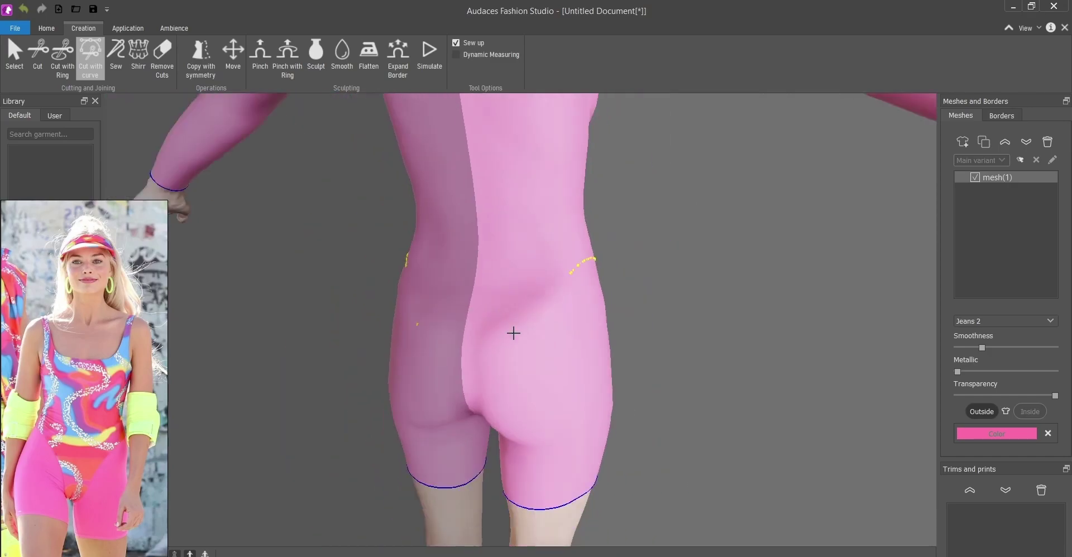
pyautogui.scroll(3, 513, 332)
pyautogui.scroll(2, 513, 333)
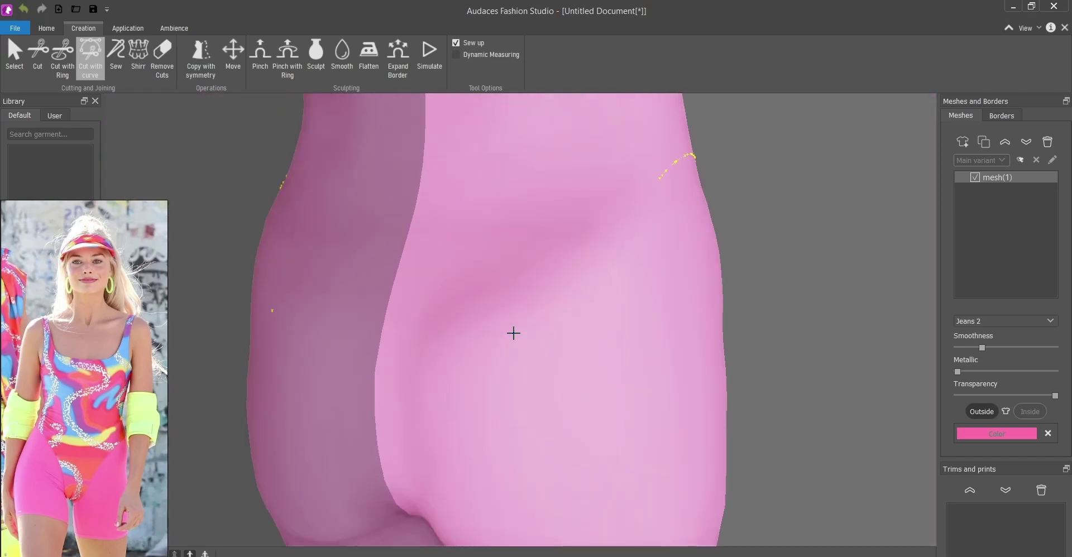
pyautogui.scroll(-5, 513, 332)
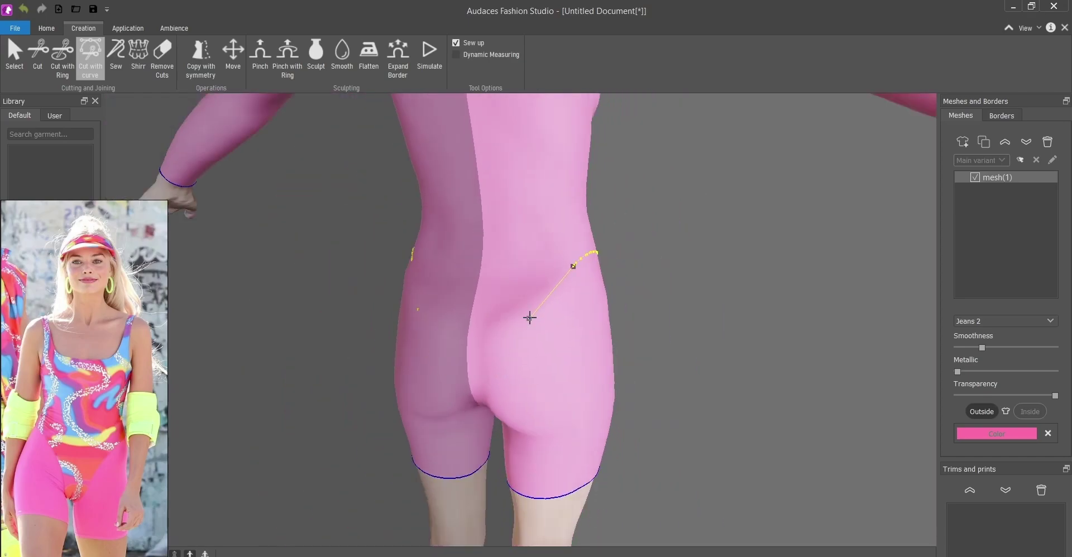
pyautogui.click(526, 326)
pyautogui.click(517, 340)
pyautogui.scroll(-3, 514, 404)
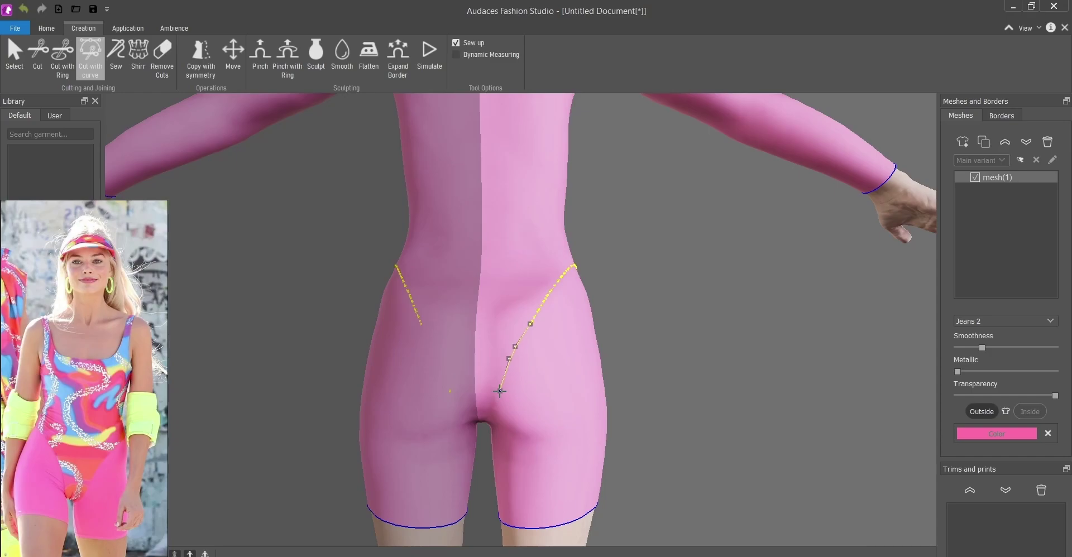
pyautogui.click(500, 391)
pyautogui.scroll(-2, 502, 385)
pyautogui.moveTo(510, 364); pyautogui.dragTo(515, 359, button='middle')
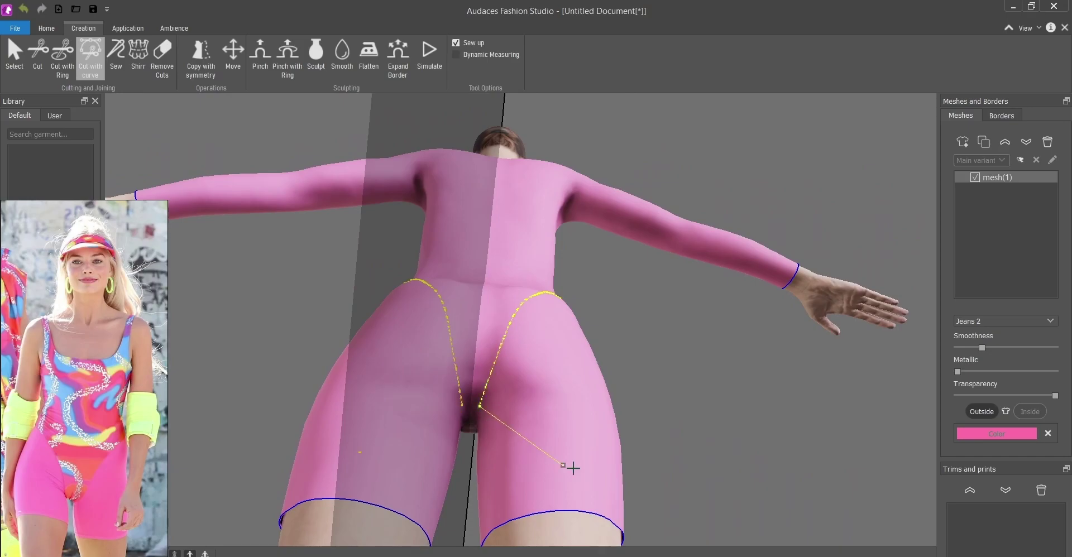
pyautogui.moveTo(569, 467)
pyautogui.mouseDown(button='middle')
pyautogui.moveTo(311, 315)
pyautogui.moveTo(390, 270)
pyautogui.mouseUp(button='middle')
pyautogui.scroll(-5, 311, 315)
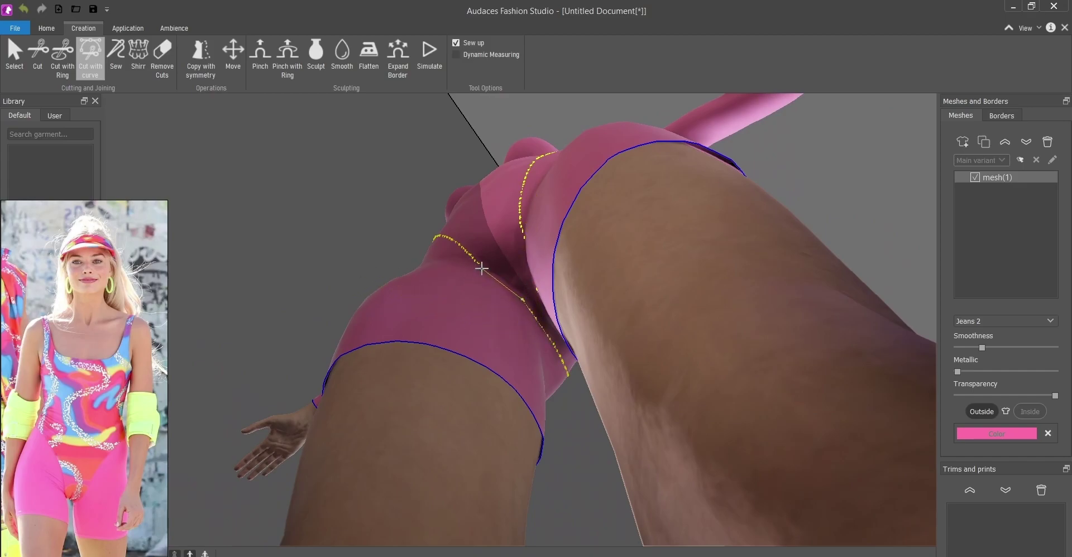
pyautogui.scroll(3, 488, 273)
pyautogui.scroll(3, 476, 282)
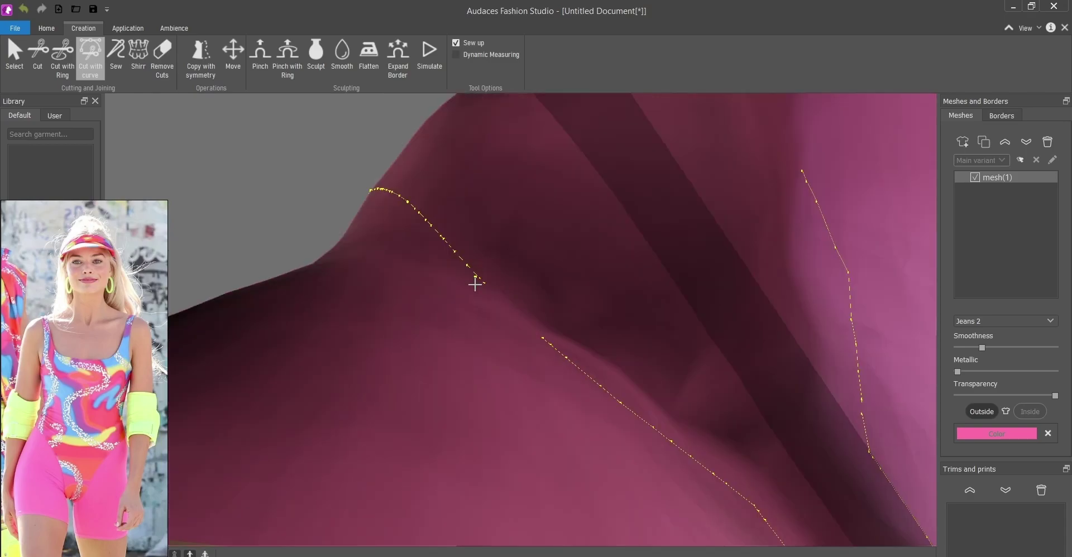
# Apply the curve cut, splitting the bodysuit into torso and two shorts legs
pyautogui.press('Return')
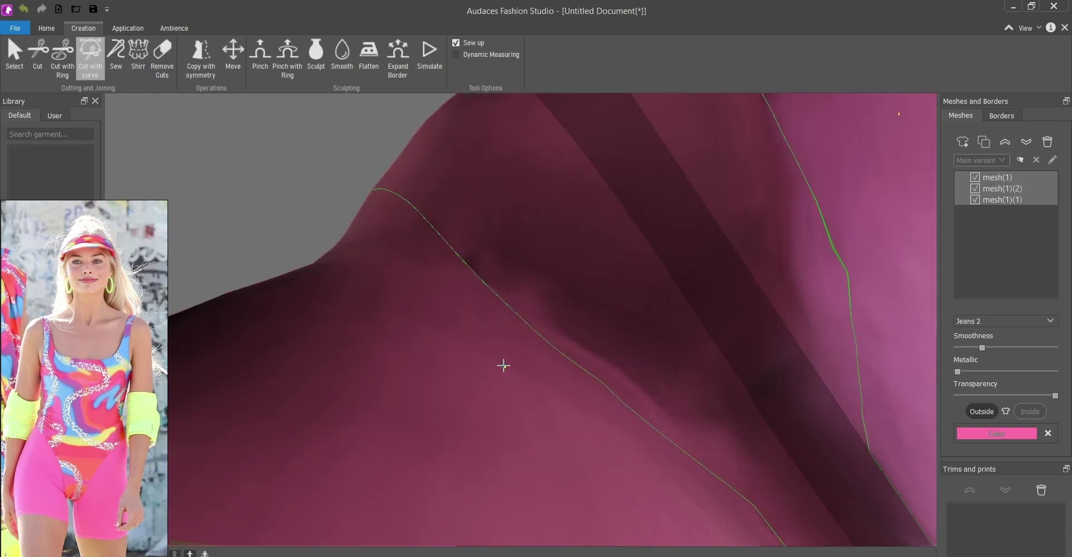
pyautogui.scroll(-3, 503, 347)
pyautogui.moveTo(502, 330)
pyautogui.mouseDown(button='middle')
pyautogui.moveTo(693, 335)
pyautogui.moveTo(680, 390)
pyautogui.mouseUp(button='middle')
pyautogui.scroll(-1, 680, 402)
pyautogui.scroll(-2, 682, 419)
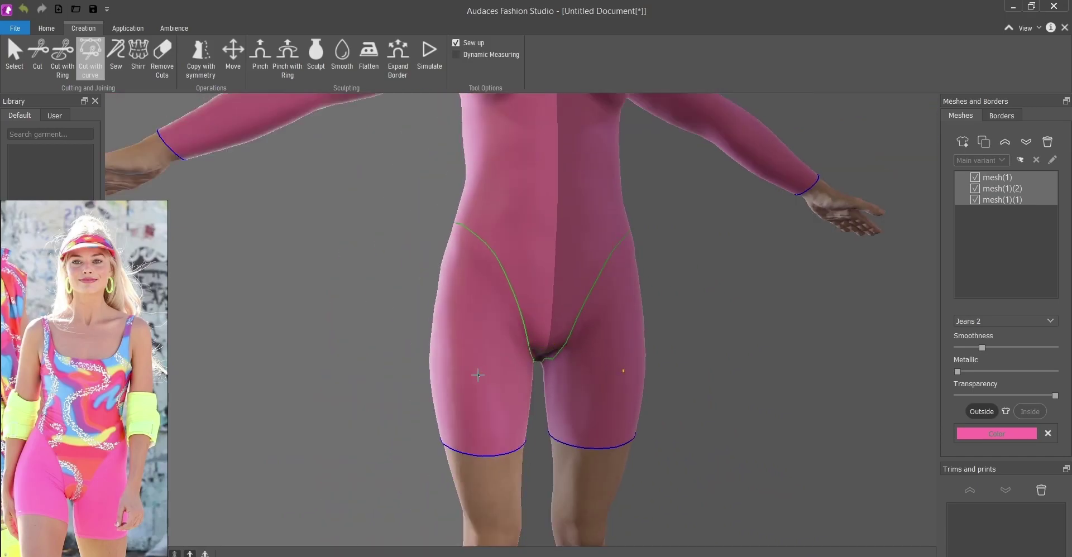
# Select the left leg, right leg and torso pieces one by one to check the split
pyautogui.press('Escape')
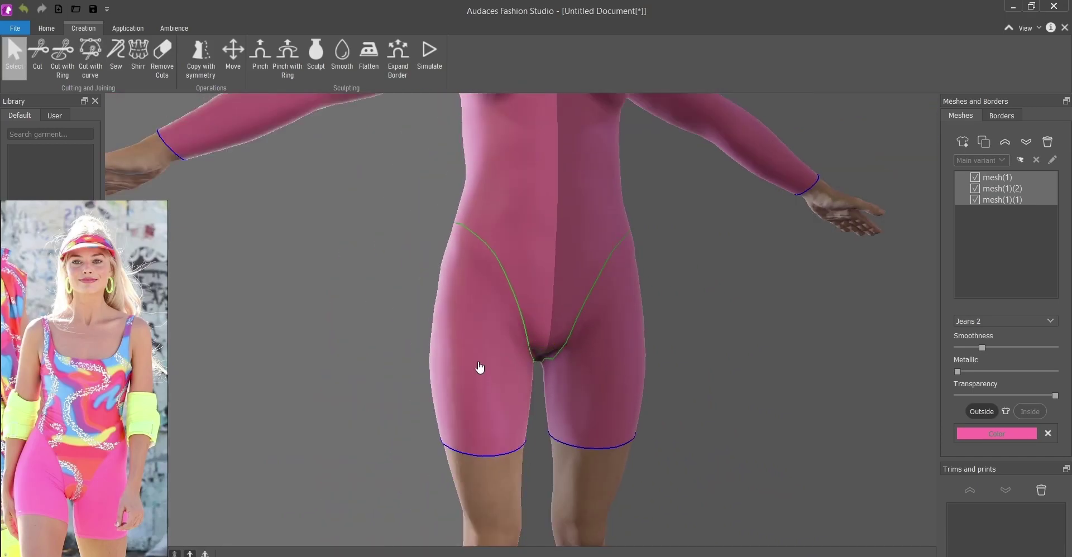
pyautogui.click(480, 365)
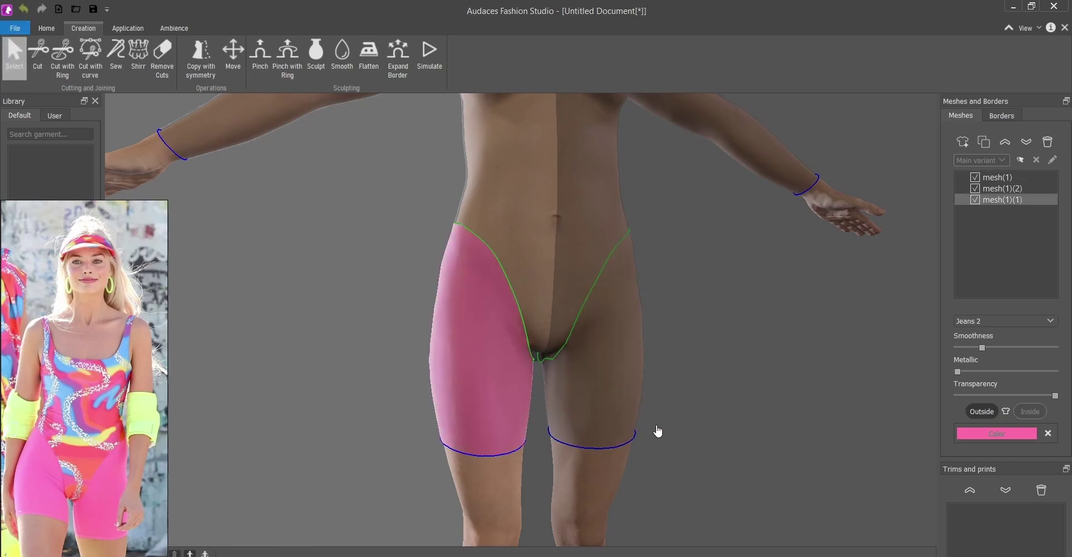
pyautogui.moveTo(766, 437); pyautogui.dragTo(635, 402)
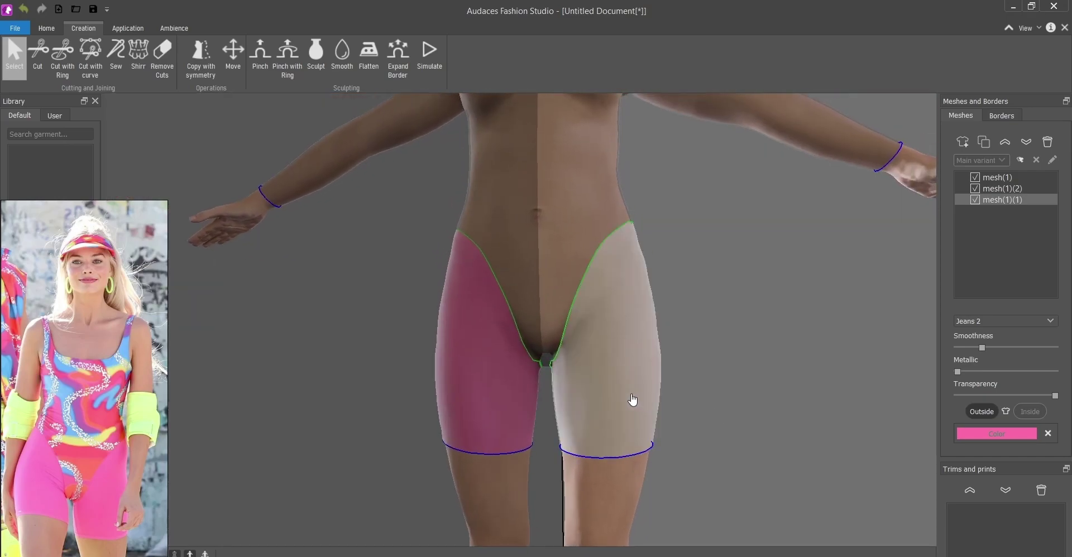
pyautogui.click(597, 392)
pyautogui.moveTo(460, 381); pyautogui.dragTo(495, 367)
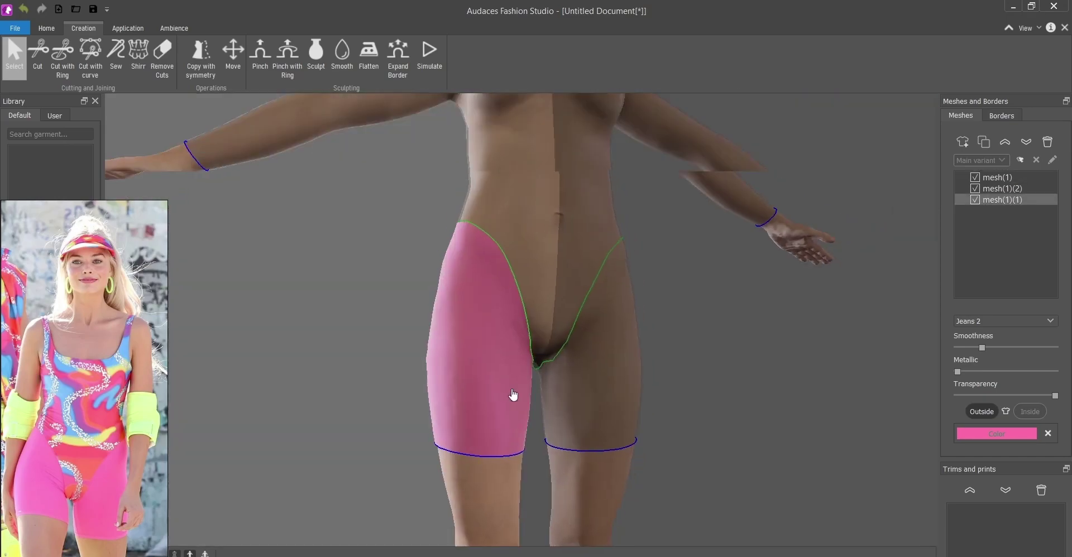
pyautogui.click(502, 219)
pyautogui.click(478, 370)
pyautogui.moveTo(668, 414)
pyautogui.mouseDown()
pyautogui.moveTo(603, 384)
pyautogui.moveTo(669, 470)
pyautogui.moveTo(651, 454)
pyautogui.moveTo(672, 468)
pyautogui.moveTo(195, 360)
pyautogui.mouseUp()
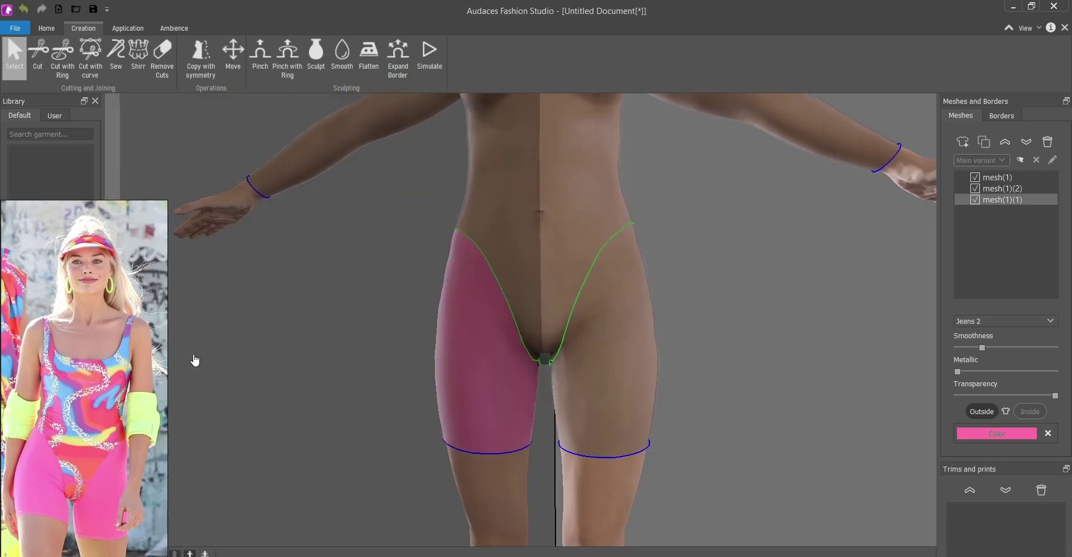
pyautogui.moveTo(468, 437)
pyautogui.mouseDown()
pyautogui.moveTo(544, 335)
pyautogui.moveTo(426, 390)
pyautogui.mouseUp()
pyautogui.scroll(-3, 543, 335)
pyautogui.scroll(3, 541, 363)
# Select both shorts leg pieces together and start the cloth simulation
pyautogui.click(569, 354)
pyautogui.click(479, 339)
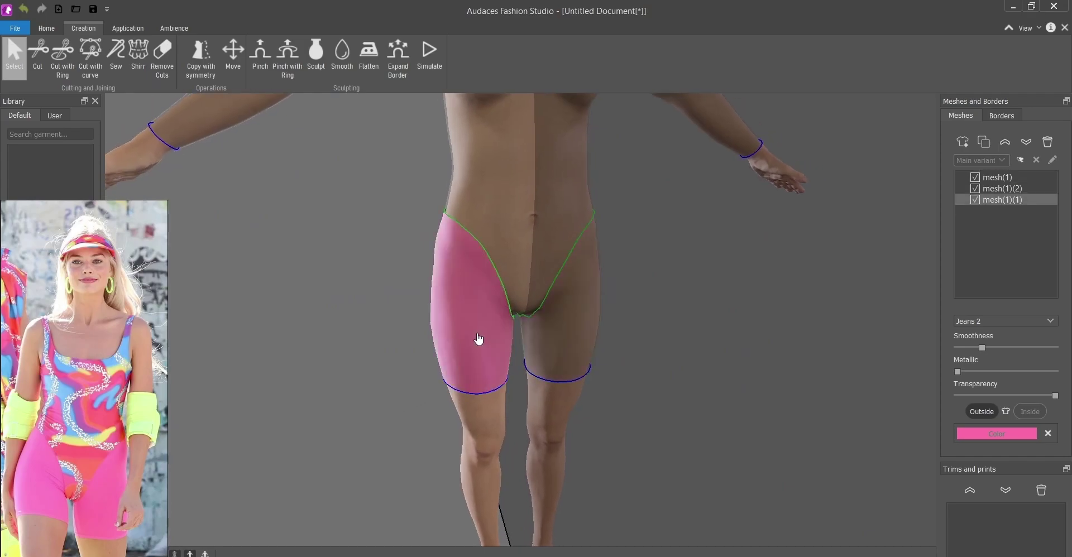
pyautogui.moveTo(478, 339)
pyautogui.mouseDown()
pyautogui.moveTo(561, 366)
pyautogui.moveTo(624, 361)
pyautogui.moveTo(471, 337)
pyautogui.mouseUp()
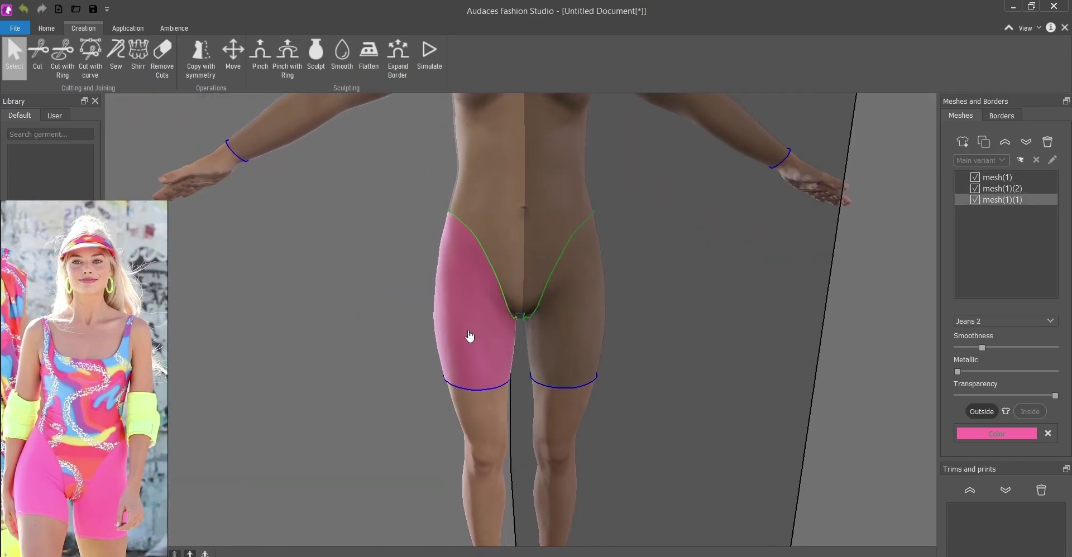
pyautogui.keyDown('ctrl'); pyautogui.click(550, 339); pyautogui.keyUp('ctrl')
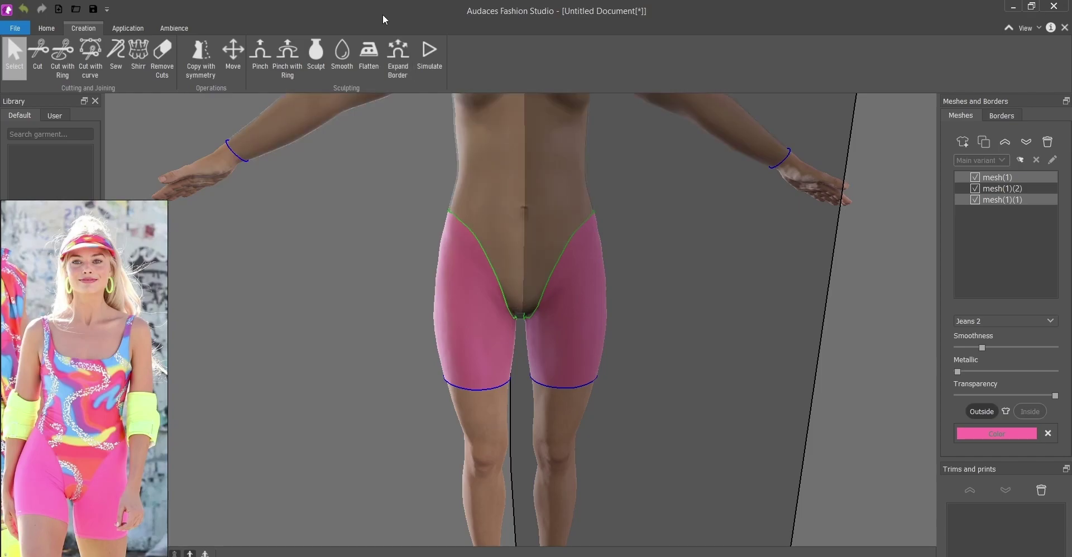
pyautogui.click(436, 62)
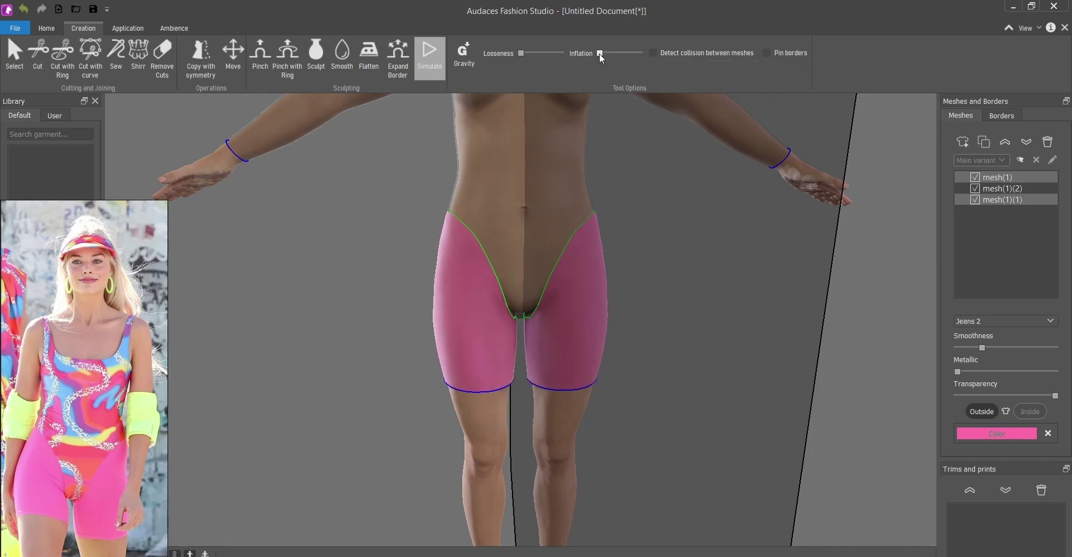
# Orbit and zoom in for a close frontal view of the simulated pink shorts
pyautogui.moveTo(612, 255)
pyautogui.mouseDown(button='right')
pyautogui.moveTo(551, 254)
pyautogui.moveTo(514, 342)
pyautogui.moveTo(550, 359)
pyautogui.moveTo(626, 277)
pyautogui.mouseUp(button='right')
pyautogui.scroll(-3, 598, 273)
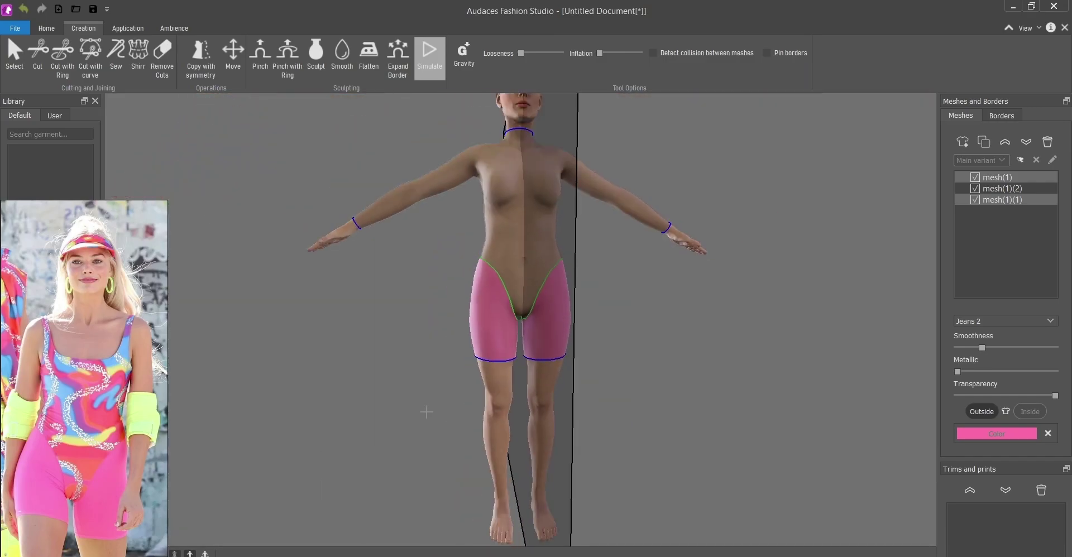
pyautogui.moveTo(426, 409)
pyautogui.mouseDown(button='right')
pyautogui.moveTo(773, 426)
pyautogui.moveTo(371, 407)
pyautogui.moveTo(525, 332)
pyautogui.mouseUp(button='right')
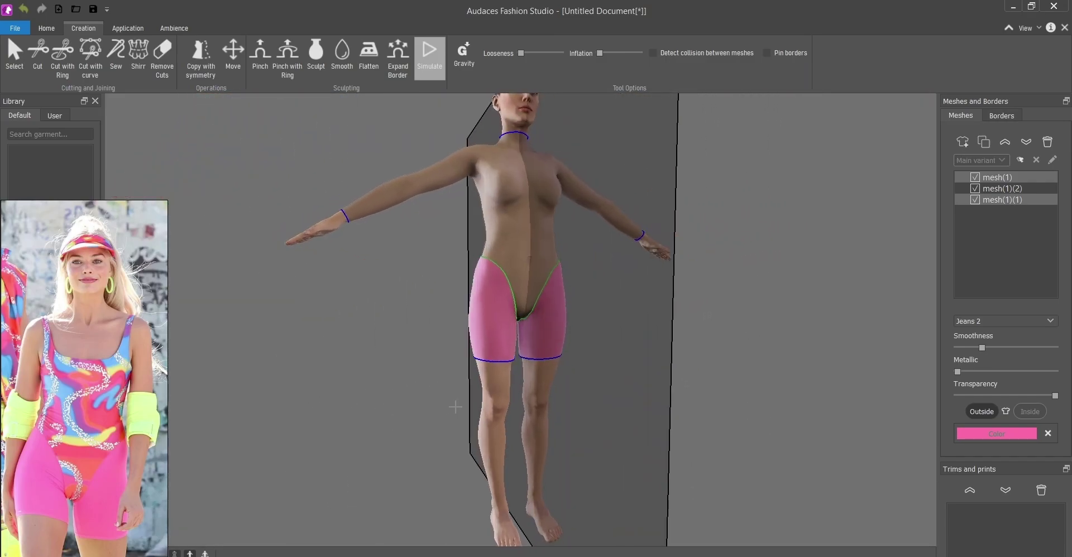
pyautogui.scroll(3, 525, 333)
pyautogui.scroll(2, 525, 333)
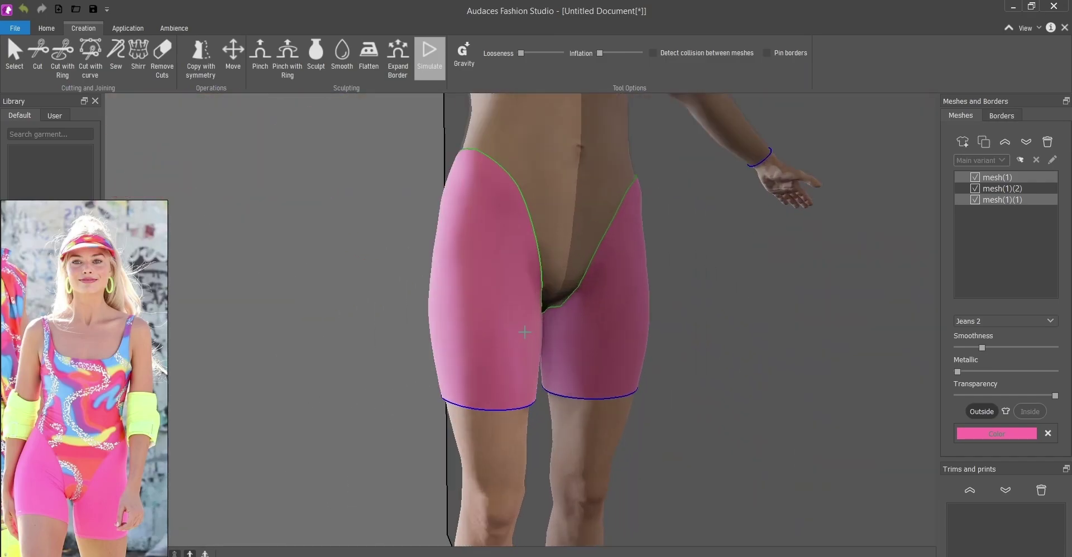
# Apply the wool knit texture to the shorts, scaled finer with slightly raised smoothness
pyautogui.click(127, 29)
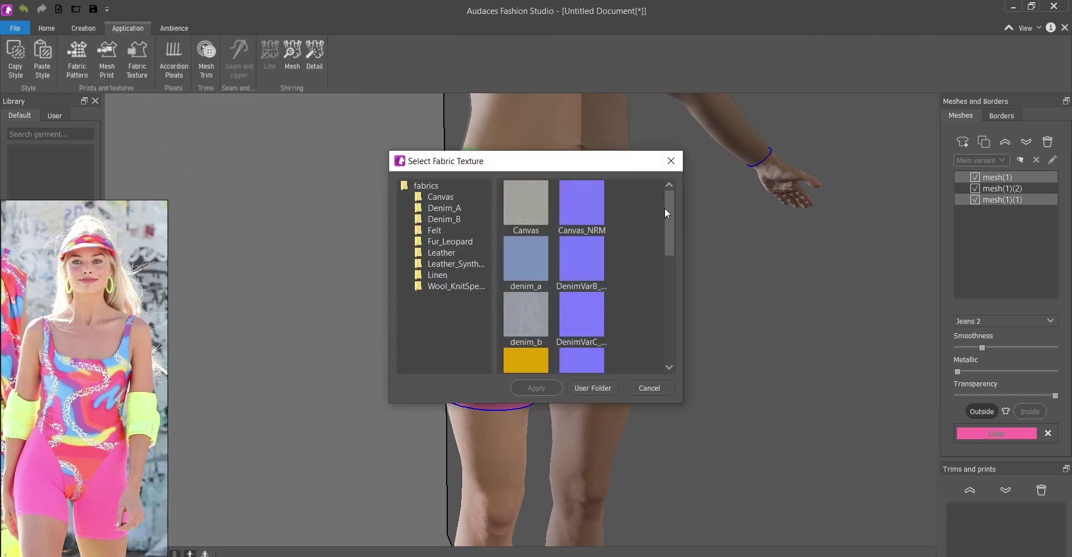
pyautogui.moveTo(667, 210); pyautogui.dragTo(692, 368)
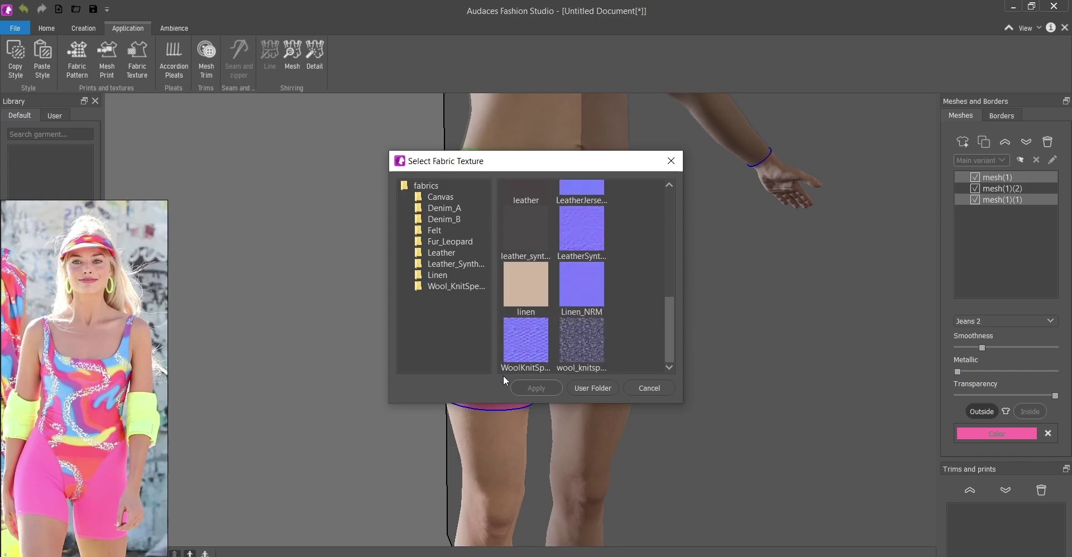
pyautogui.click(536, 393)
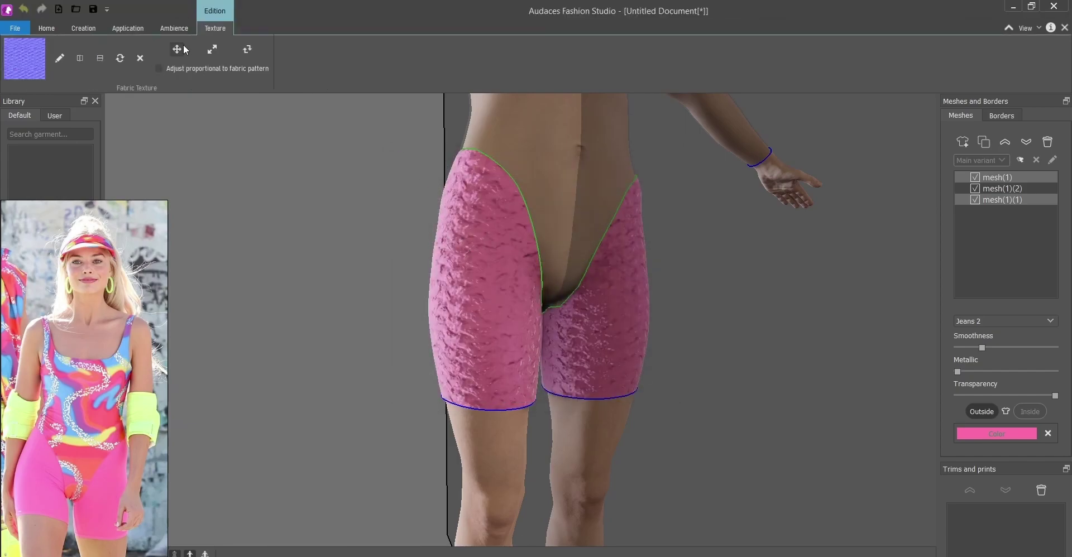
pyautogui.moveTo(502, 241); pyautogui.dragTo(495, 369)
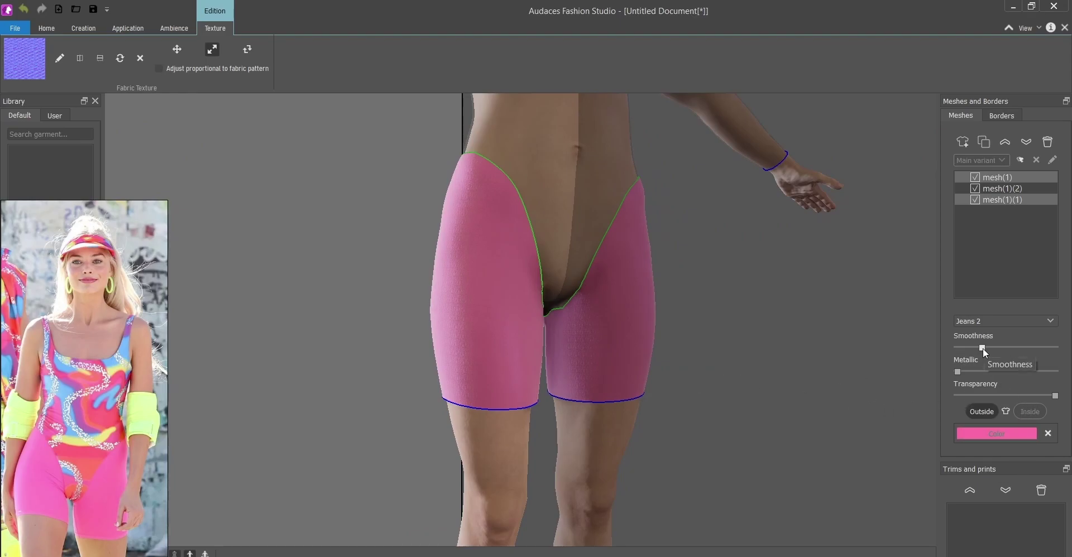
pyautogui.moveTo(983, 348)
pyautogui.mouseDown()
pyautogui.moveTo(1008, 347)
pyautogui.moveTo(985, 349)
pyautogui.moveTo(1005, 351)
pyautogui.moveTo(987, 361)
pyautogui.mouseUp()
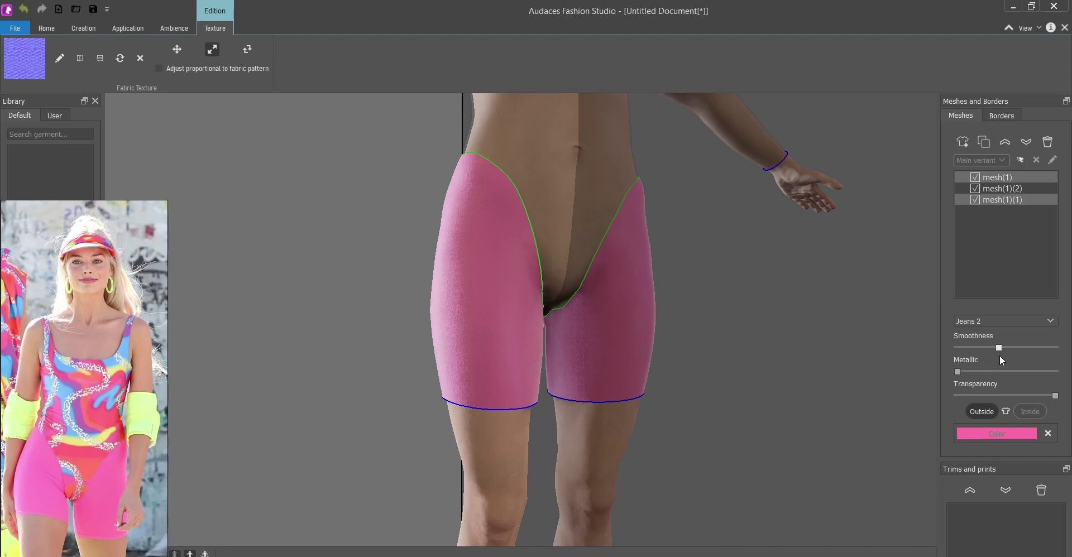
pyautogui.moveTo(567, 346)
pyautogui.mouseDown()
pyautogui.moveTo(597, 358)
pyautogui.moveTo(330, 334)
pyautogui.mouseUp()
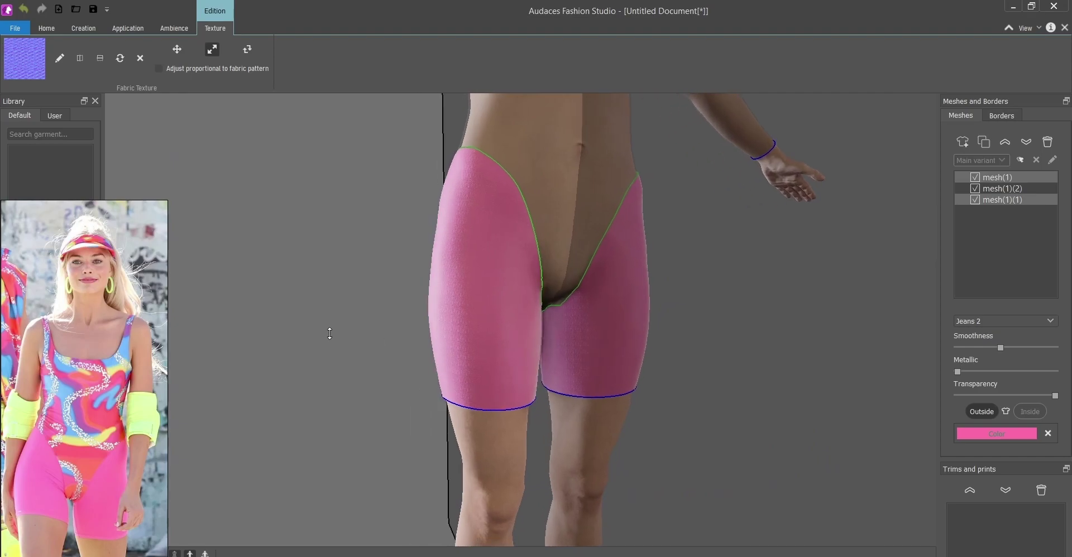
# Change the shorts to a darker raspberry pink (#ce4a80) and view them from the front
pyautogui.click(986, 434)
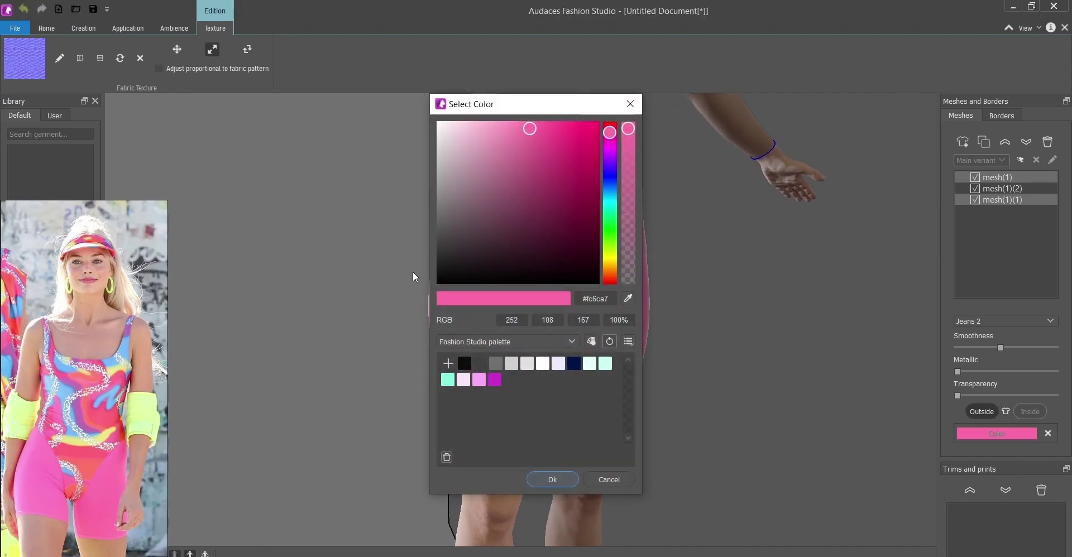
pyautogui.moveTo(539, 106)
pyautogui.mouseDown()
pyautogui.moveTo(750, 110)
pyautogui.moveTo(766, 151)
pyautogui.moveTo(747, 158)
pyautogui.moveTo(763, 164)
pyautogui.moveTo(752, 158)
pyautogui.mouseUp()
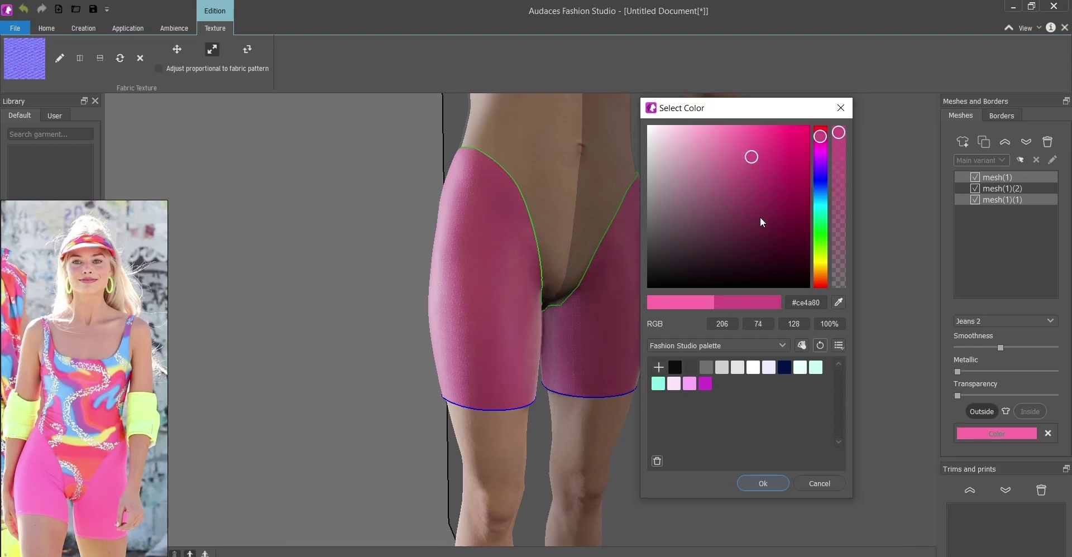
pyautogui.click(763, 484)
pyautogui.scroll(-5, 568, 364)
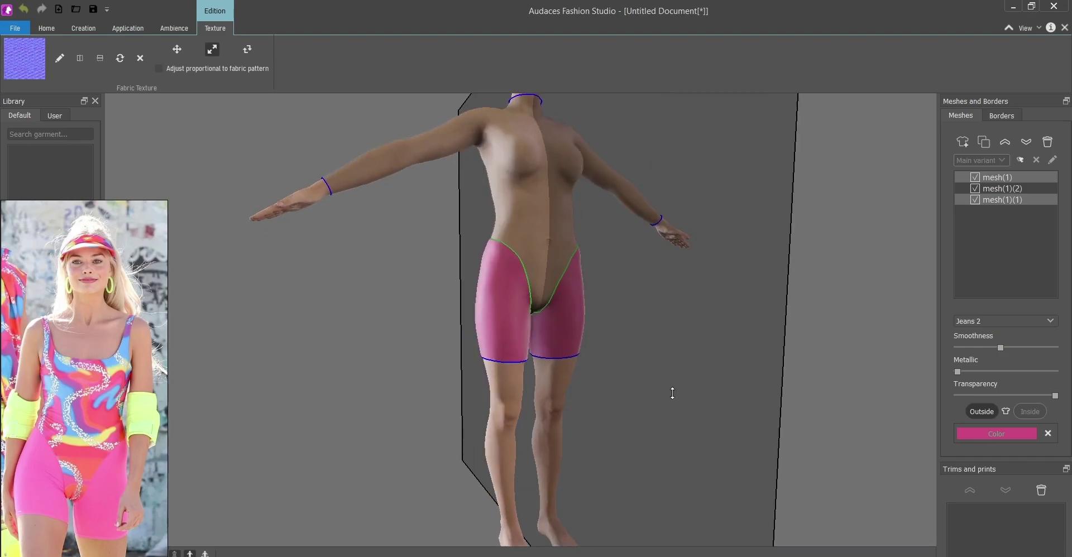
pyautogui.moveTo(673, 393)
pyautogui.mouseDown()
pyautogui.moveTo(617, 394)
pyautogui.moveTo(617, 378)
pyautogui.moveTo(558, 402)
pyautogui.moveTo(438, 305)
pyautogui.mouseUp()
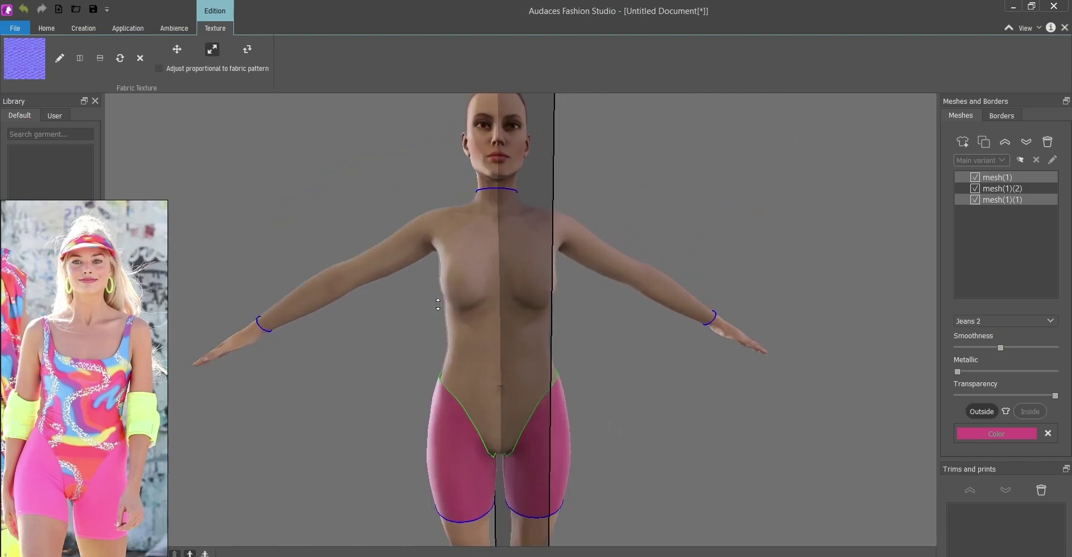
# Select the pink bodysuit and zoom in on the torso
pyautogui.click(506, 328)
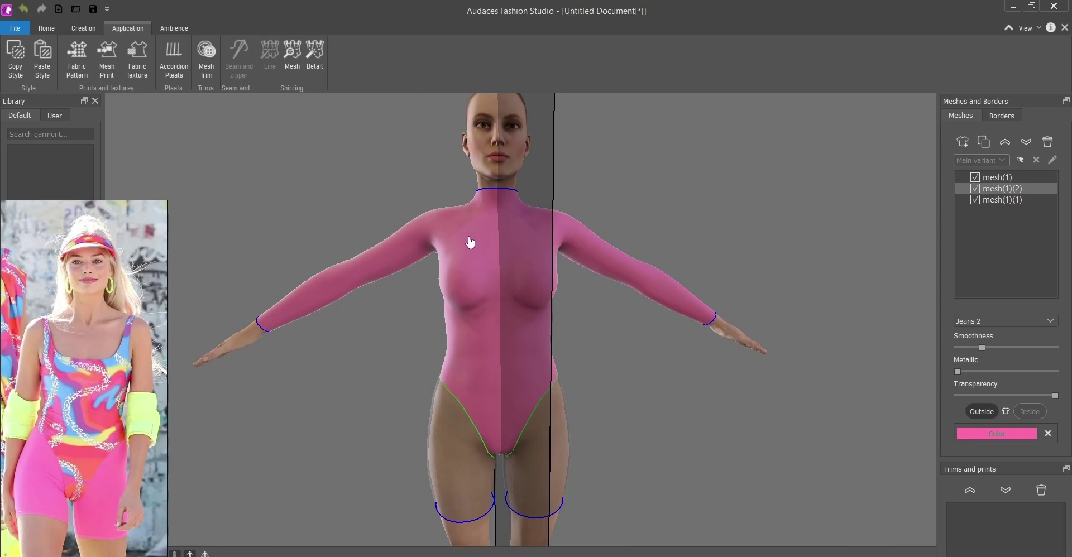
pyautogui.scroll(5, 402, 234)
pyautogui.moveTo(536, 260); pyautogui.dragTo(581, 280)
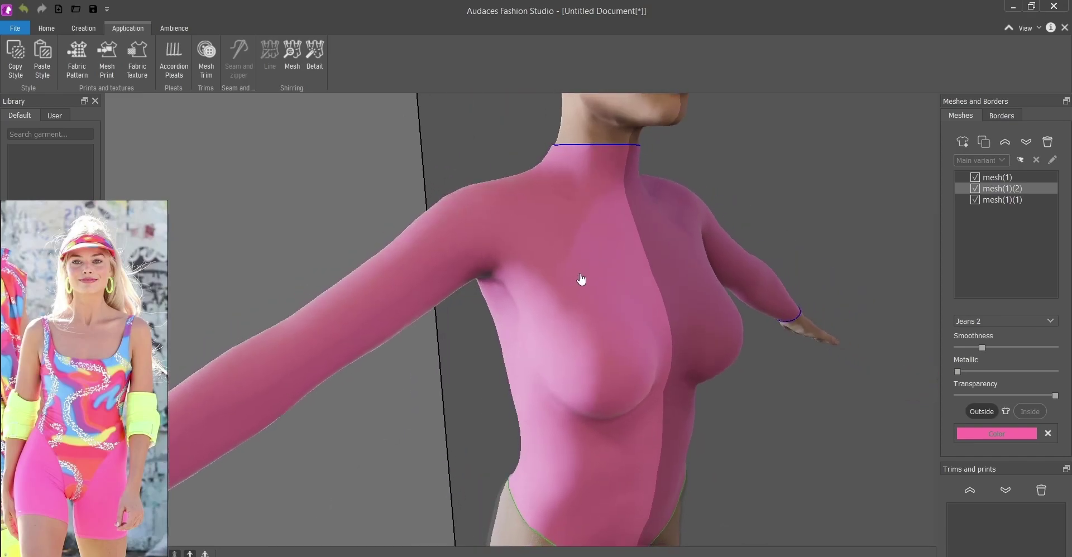
# Draw a curved cut from the front underarm over the shoulder down the back armhole
pyautogui.click(88, 29)
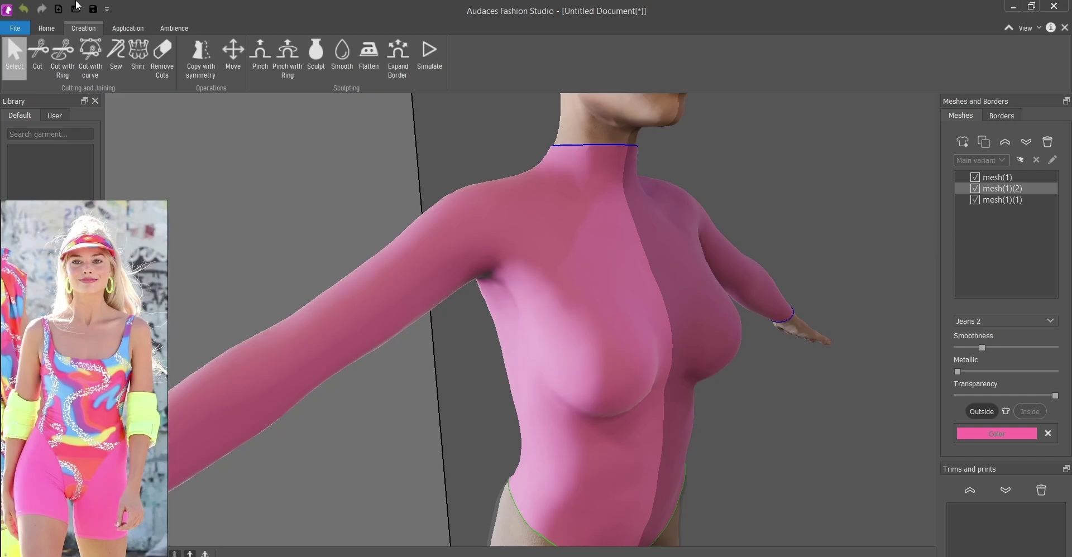
pyautogui.click(87, 53)
pyautogui.moveTo(579, 357); pyautogui.dragTo(601, 350, button='middle')
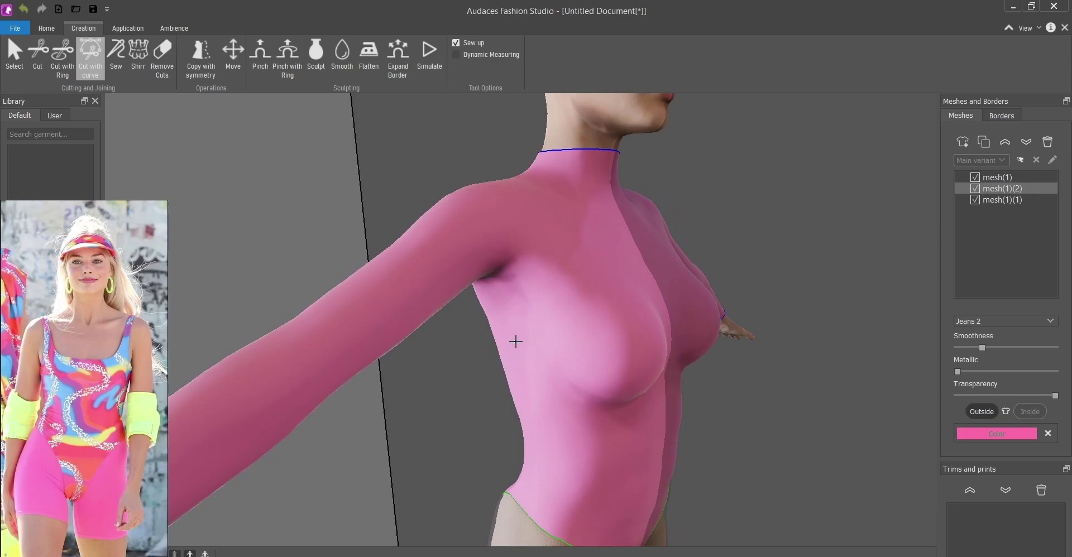
pyautogui.moveTo(553, 280); pyautogui.dragTo(545, 280)
pyautogui.click(540, 275)
pyautogui.moveTo(516, 204); pyautogui.dragTo(497, 219, button='middle')
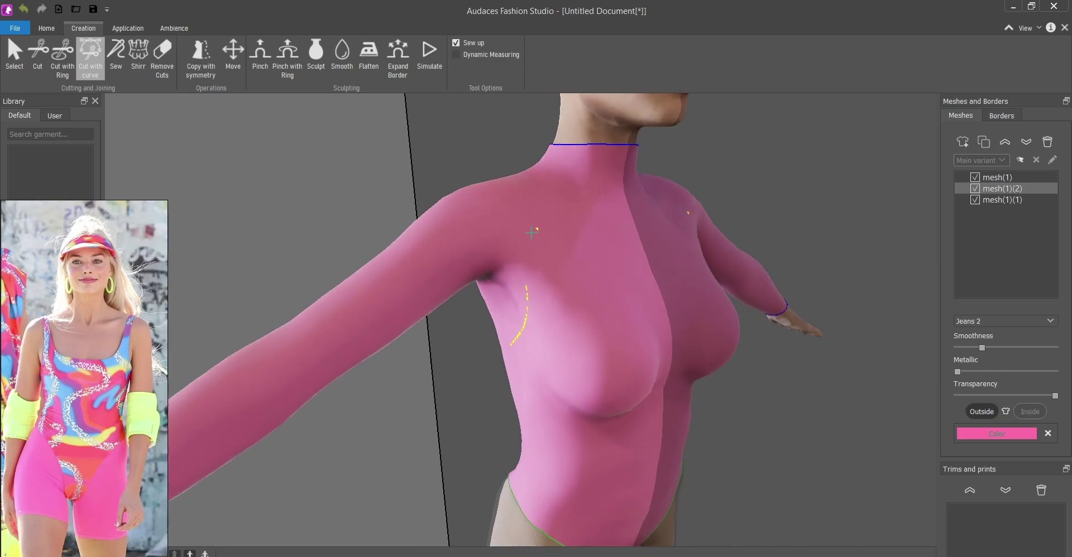
pyautogui.moveTo(497, 220); pyautogui.dragTo(494, 234)
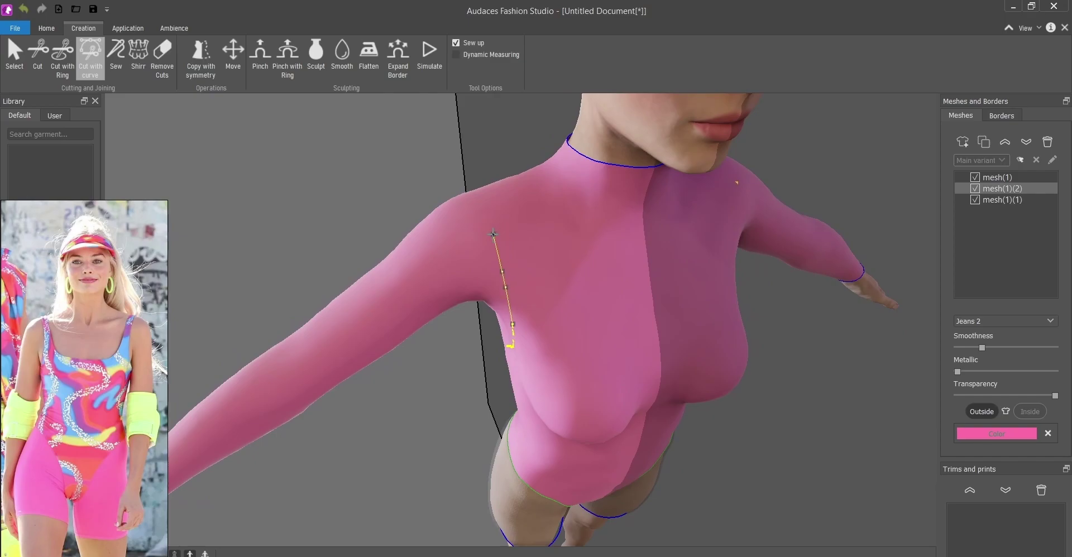
pyautogui.moveTo(493, 234)
pyautogui.mouseDown(button='middle')
pyautogui.moveTo(464, 275)
pyautogui.moveTo(510, 236)
pyautogui.mouseUp(button='middle')
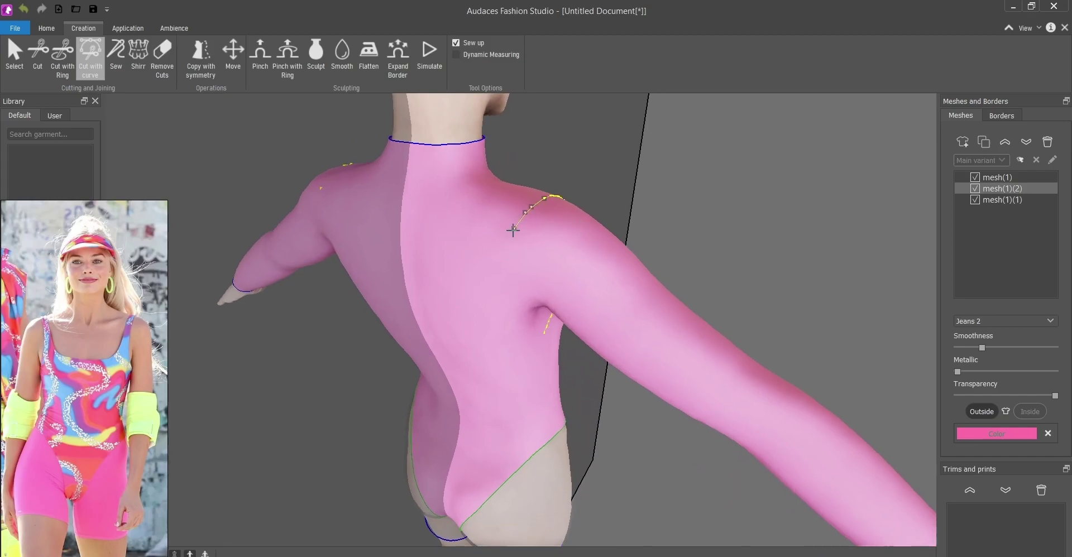
pyautogui.moveTo(515, 237); pyautogui.dragTo(566, 206, button='middle')
pyautogui.click(524, 283)
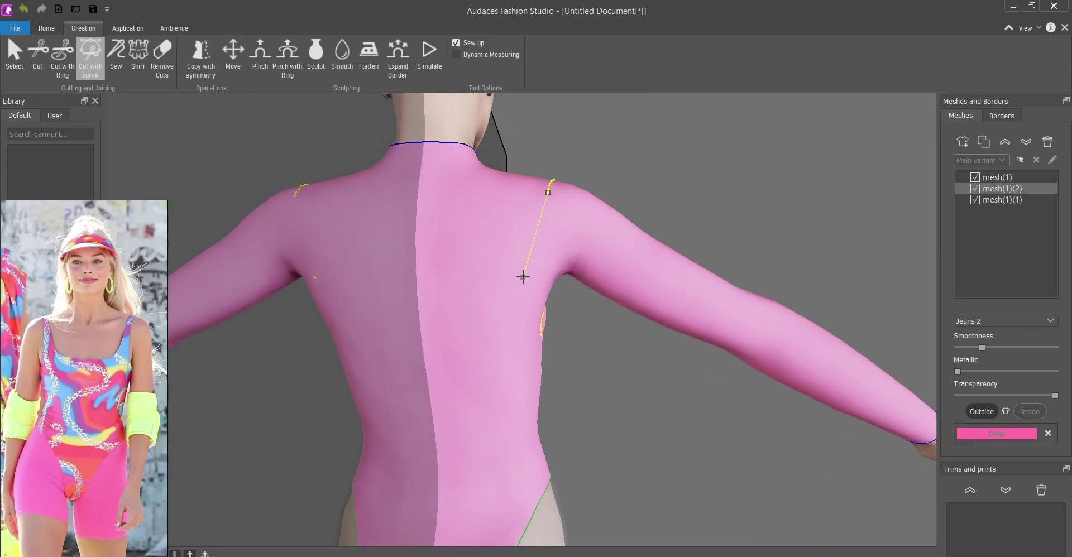
pyautogui.moveTo(523, 284); pyautogui.dragTo(525, 276)
# Close the back armhole cut to split the sleeves from the bodysuit
pyautogui.moveTo(525, 276); pyautogui.dragTo(541, 264)
pyautogui.moveTo(552, 312)
pyautogui.mouseDown(button='middle')
pyautogui.moveTo(486, 278)
pyautogui.moveTo(475, 318)
pyautogui.moveTo(440, 335)
pyautogui.moveTo(517, 326)
pyautogui.mouseUp(button='middle')
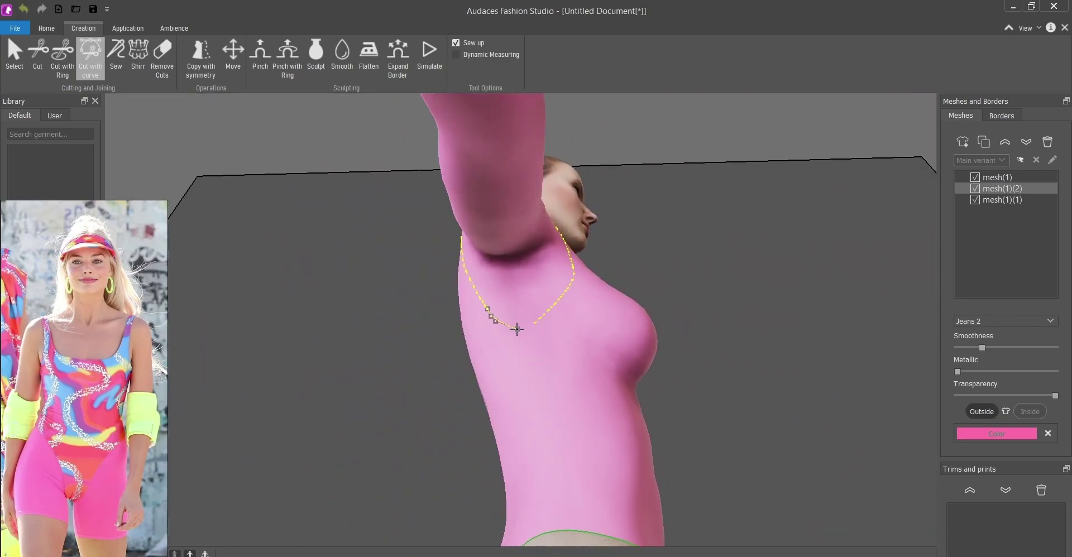
pyautogui.scroll(3, 517, 328)
pyautogui.scroll(2, 519, 323)
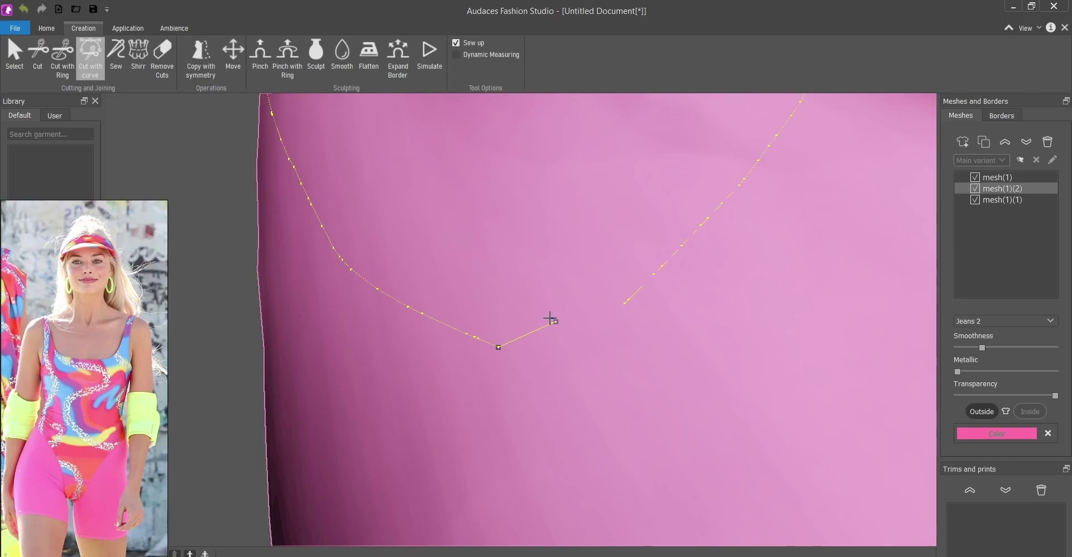
pyautogui.scroll(-3, 550, 318)
pyautogui.scroll(3, 528, 330)
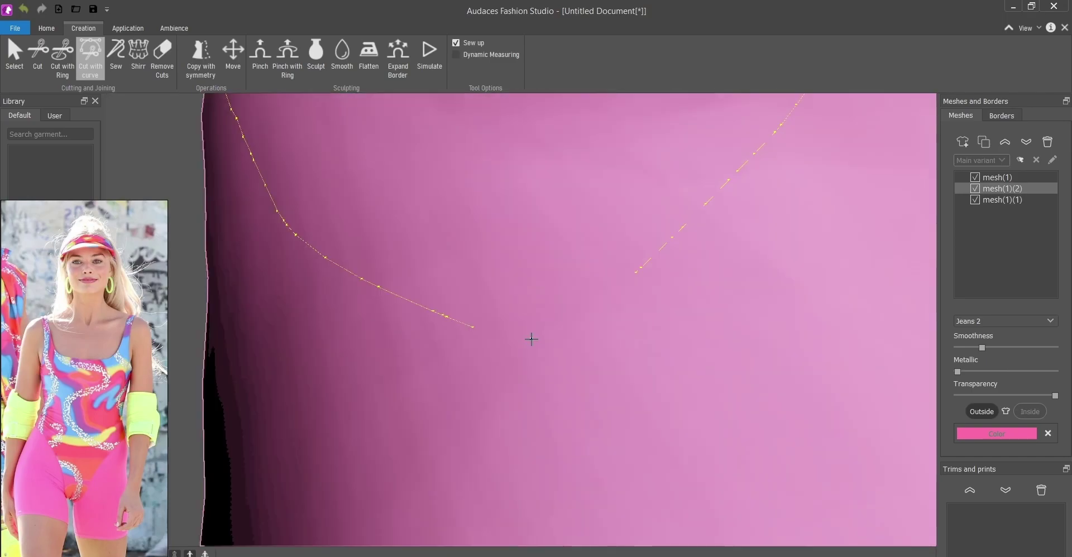
pyautogui.scroll(2, 533, 332)
pyautogui.click(600, 290)
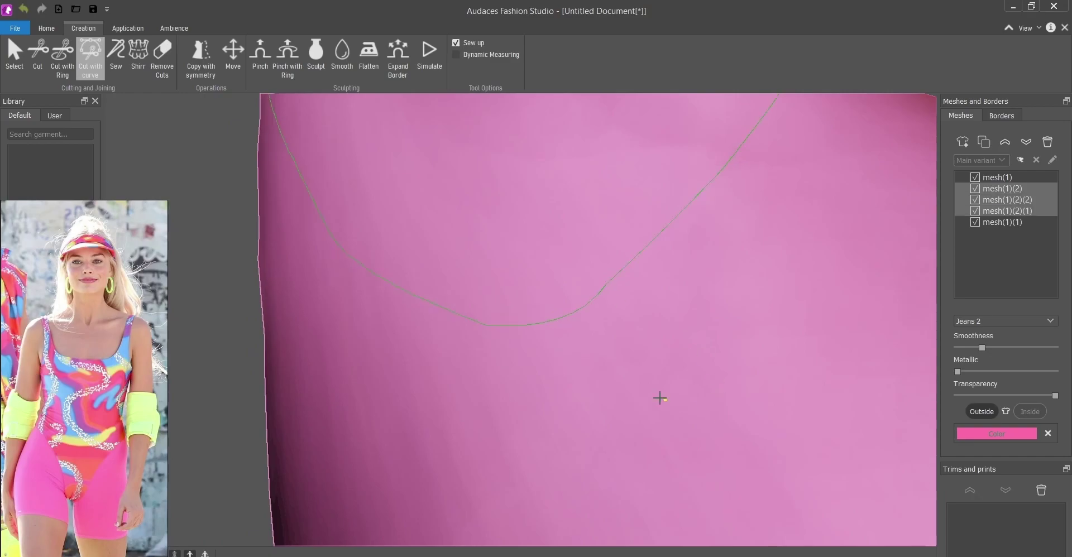
# Zoom and orbit around the avatar to inspect the new armhole cut
pyautogui.scroll(-3, 699, 373)
pyautogui.scroll(-2, 646, 333)
pyautogui.scroll(-2, 592, 362)
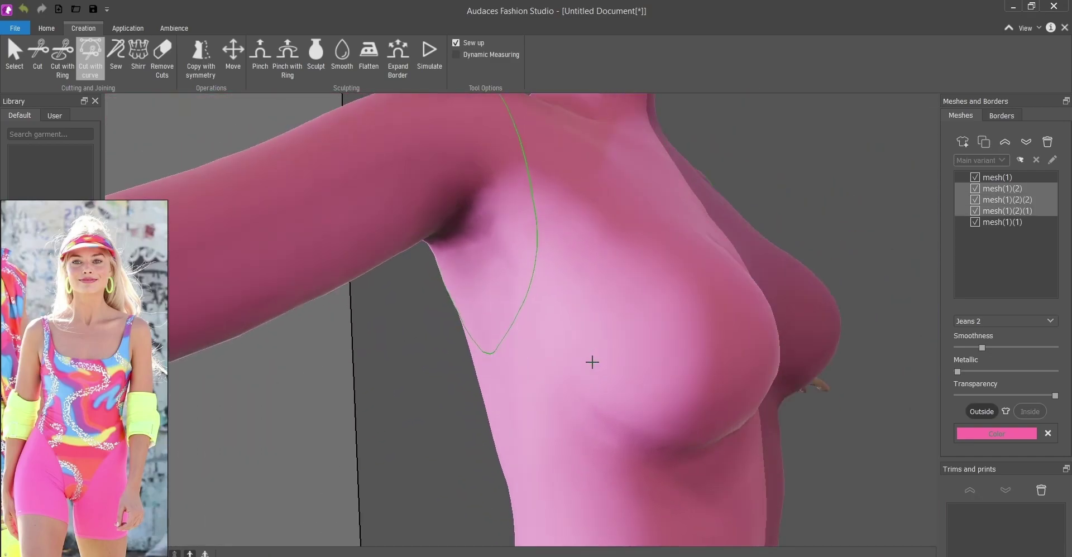
pyautogui.scroll(-2, 570, 334)
pyautogui.moveTo(570, 333)
pyautogui.mouseDown(button='middle')
pyautogui.moveTo(383, 318)
pyautogui.moveTo(426, 364)
pyautogui.moveTo(631, 333)
pyautogui.mouseUp(button='middle')
pyautogui.scroll(-2, 631, 334)
pyautogui.scroll(-2, 400, 173)
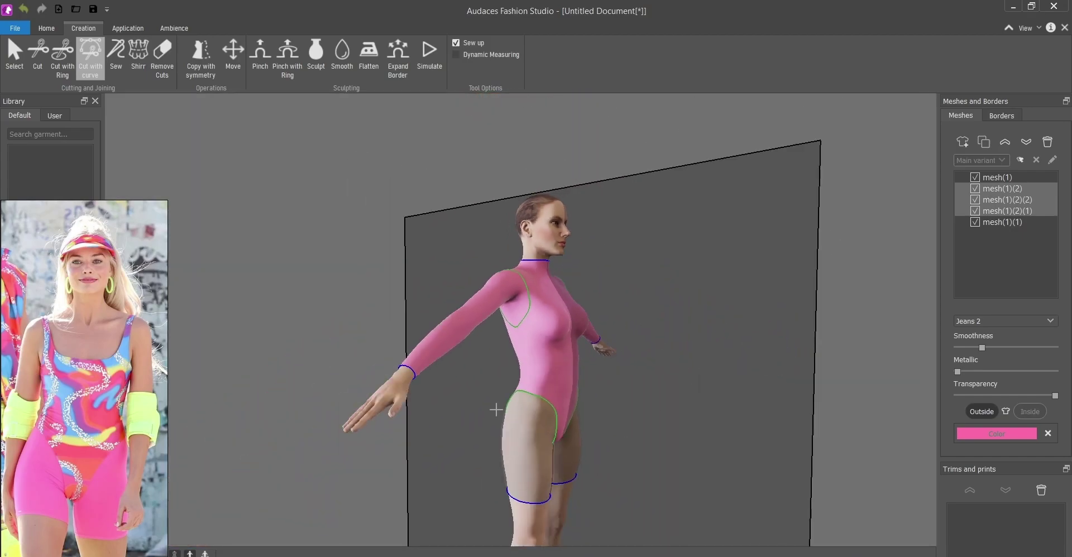
pyautogui.scroll(1, 486, 245)
pyautogui.scroll(1, 497, 268)
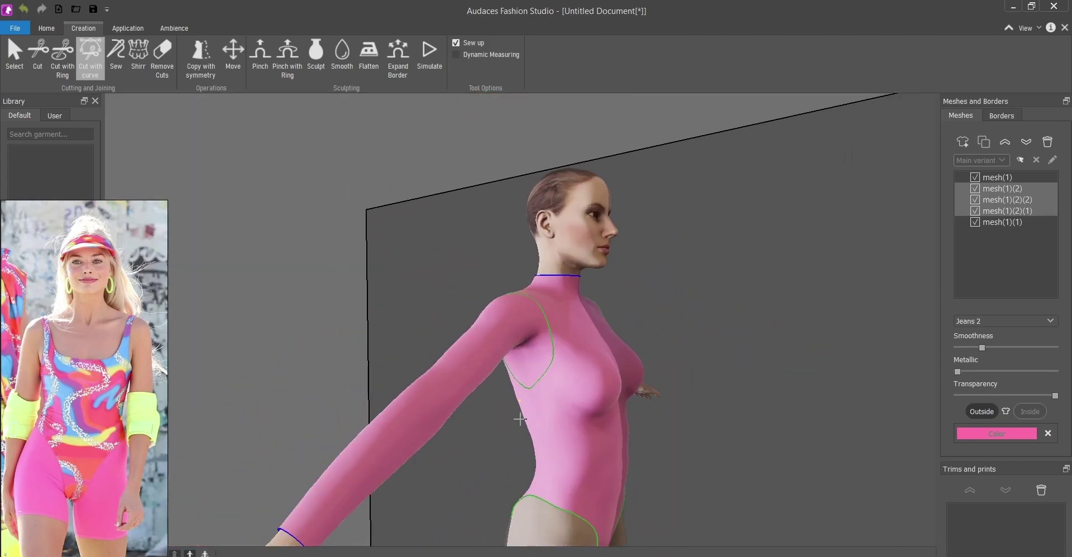
pyautogui.scroll(1, 519, 419)
pyautogui.scroll(1, 560, 373)
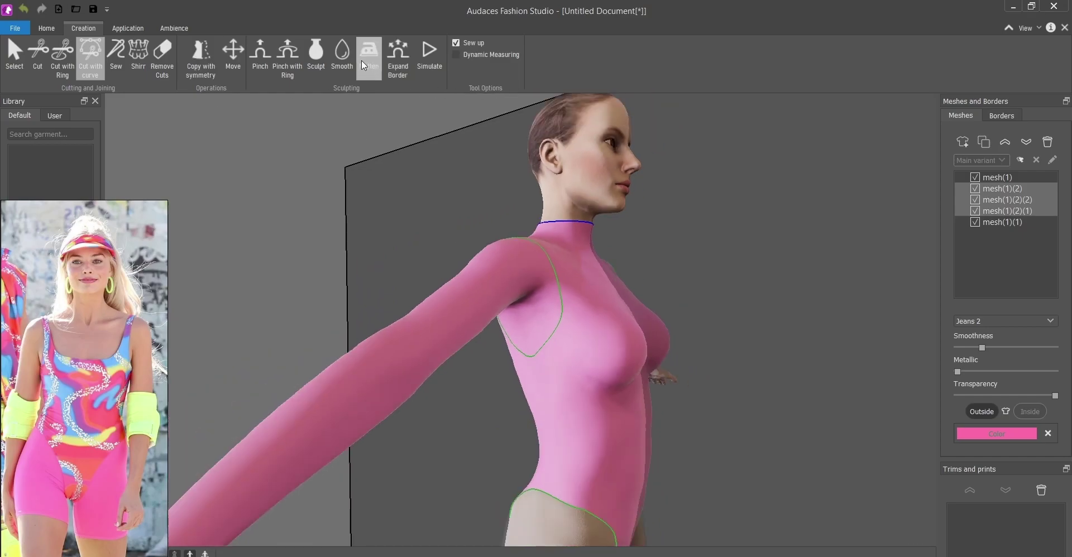
# Activate the Smooth tool and check the shoulder patch from back and front views
pyautogui.click(344, 57)
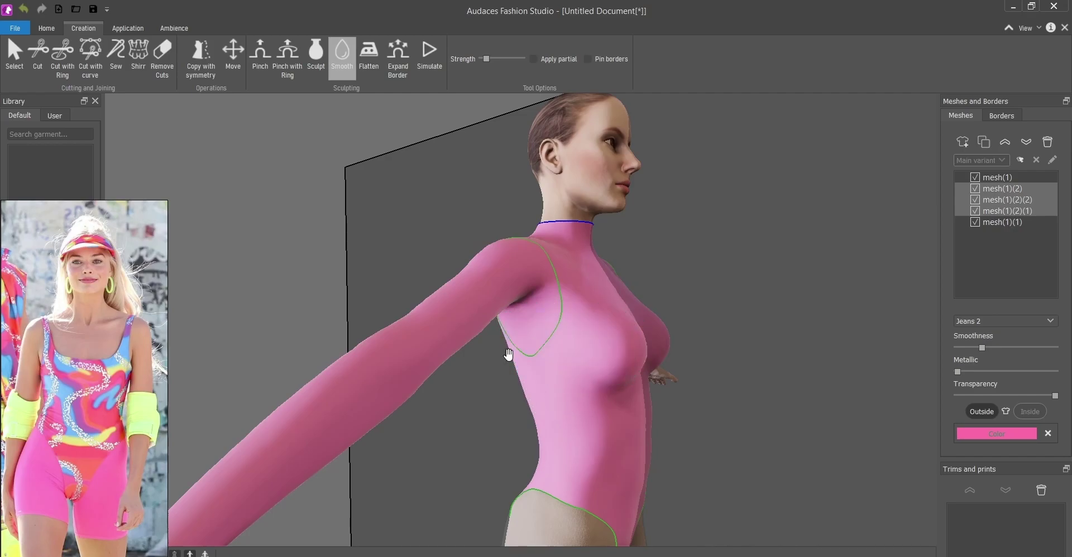
pyautogui.scroll(2, 531, 318)
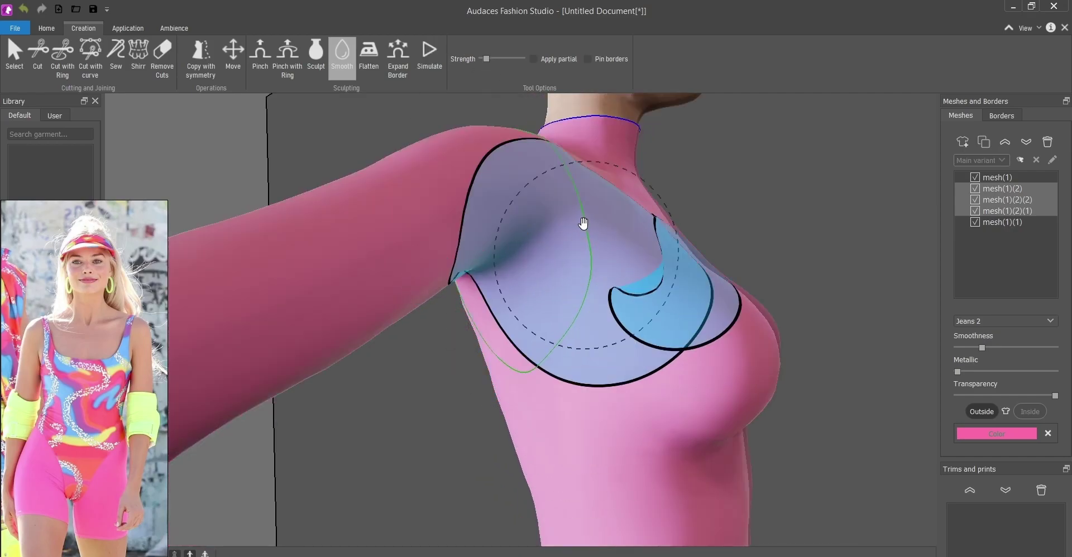
pyautogui.press('2')
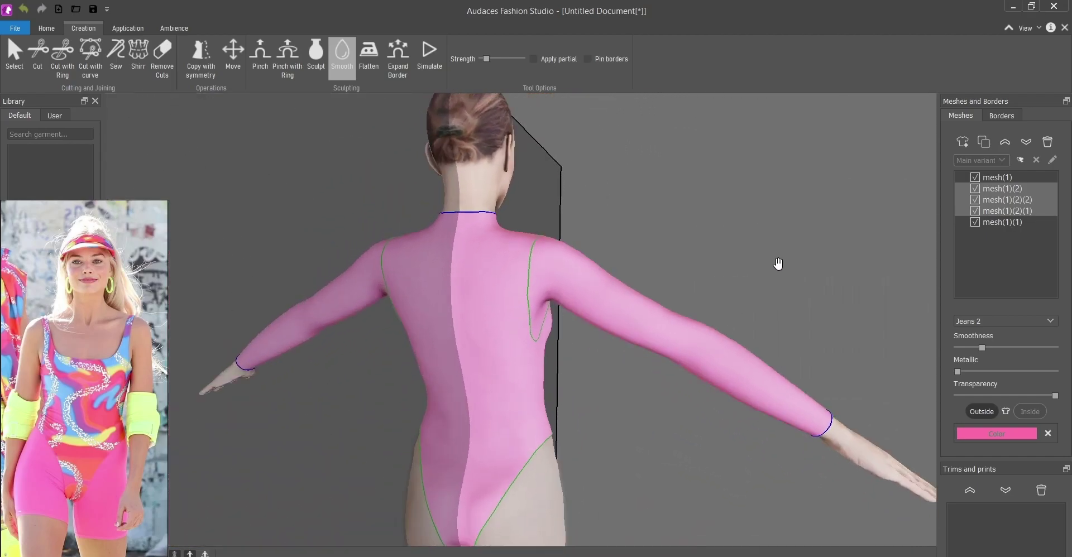
pyautogui.scroll(5, 527, 320)
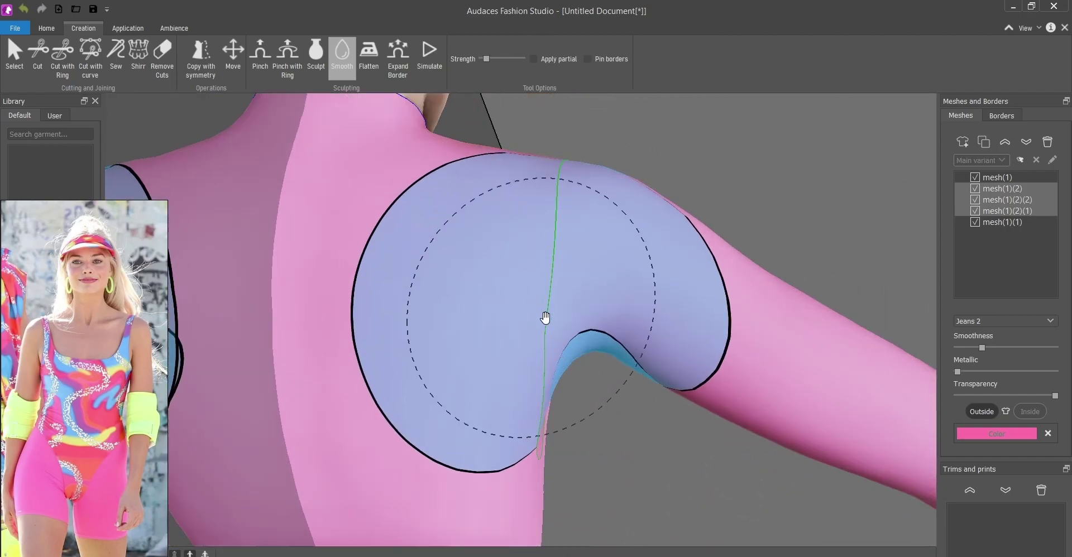
pyautogui.moveTo(517, 362); pyautogui.dragTo(387, 311, button='middle')
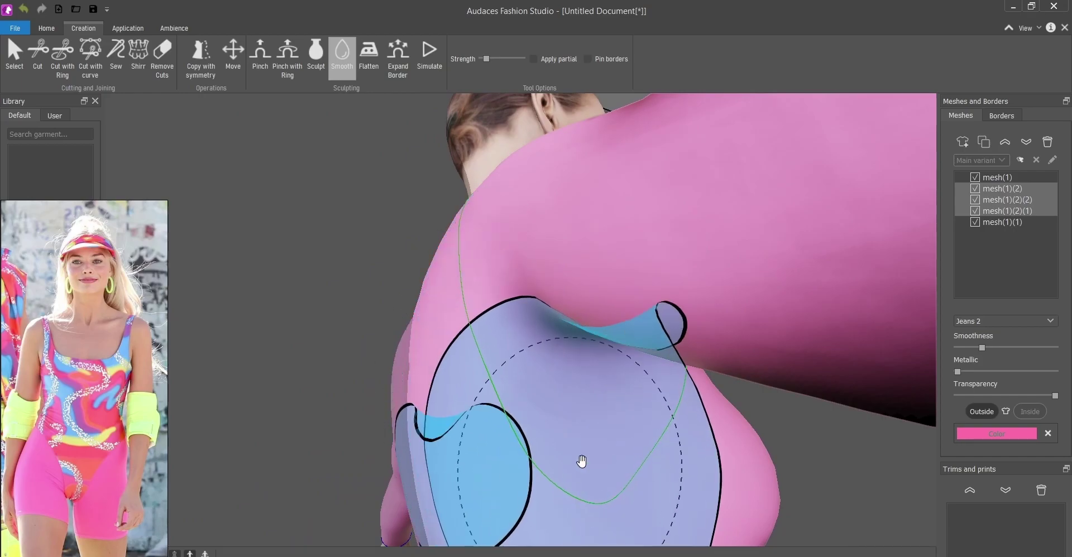
pyautogui.press('1')
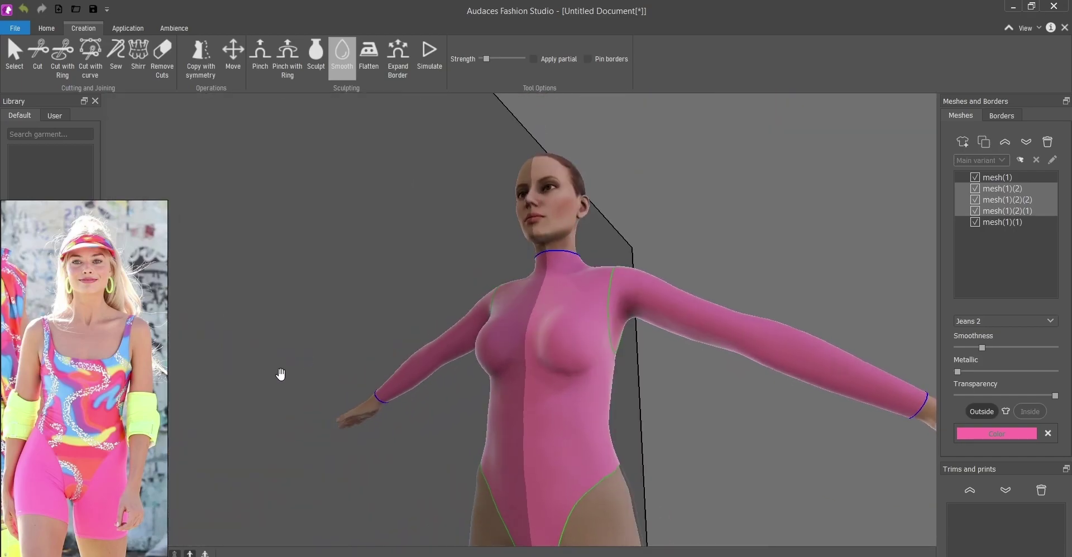
# Select and delete both sleeve pieces of the bodysuit
pyautogui.press('Escape')
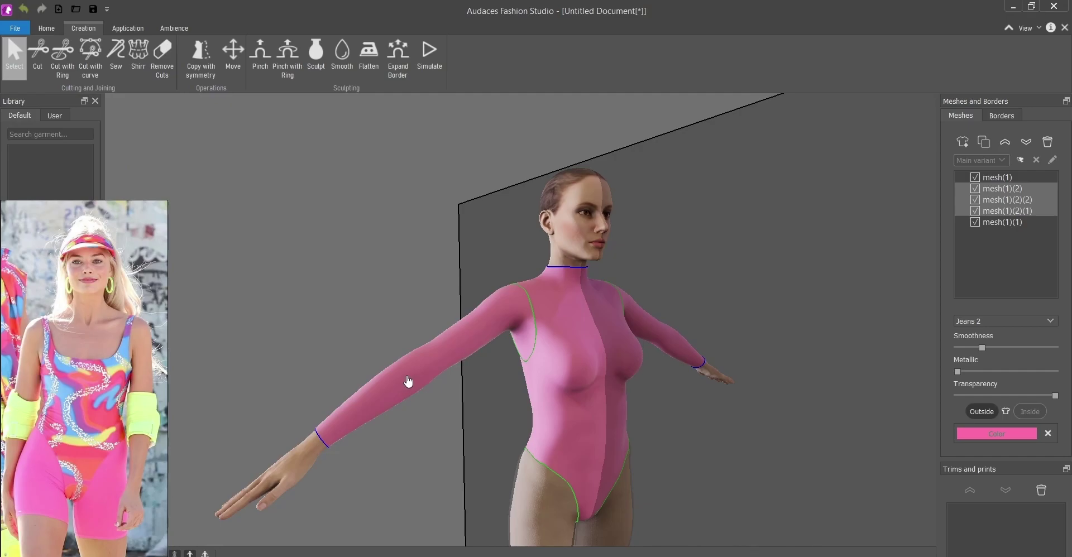
pyautogui.click(553, 469)
pyautogui.press('Delete')
pyautogui.moveTo(735, 450); pyautogui.dragTo(634, 426, button='middle')
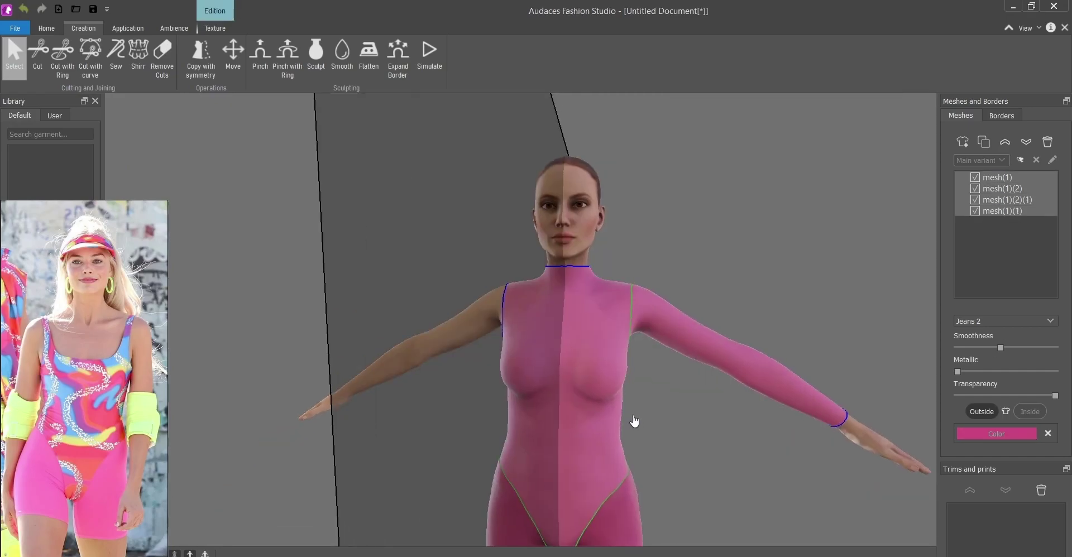
pyautogui.press('Delete')
pyautogui.click(529, 548)
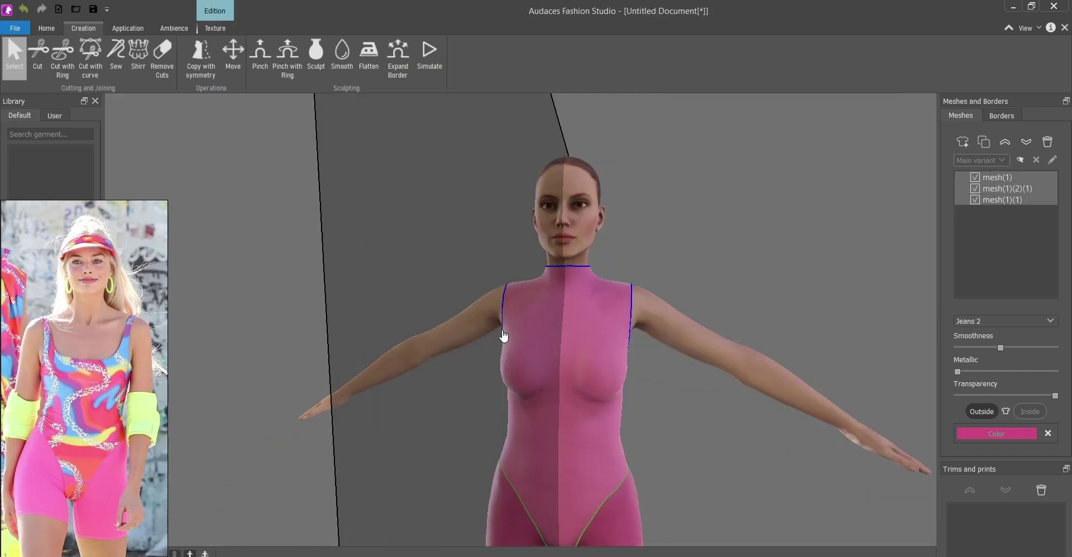
pyautogui.scroll(2, 527, 299)
pyautogui.scroll(3, 575, 378)
pyautogui.scroll(-2, 594, 417)
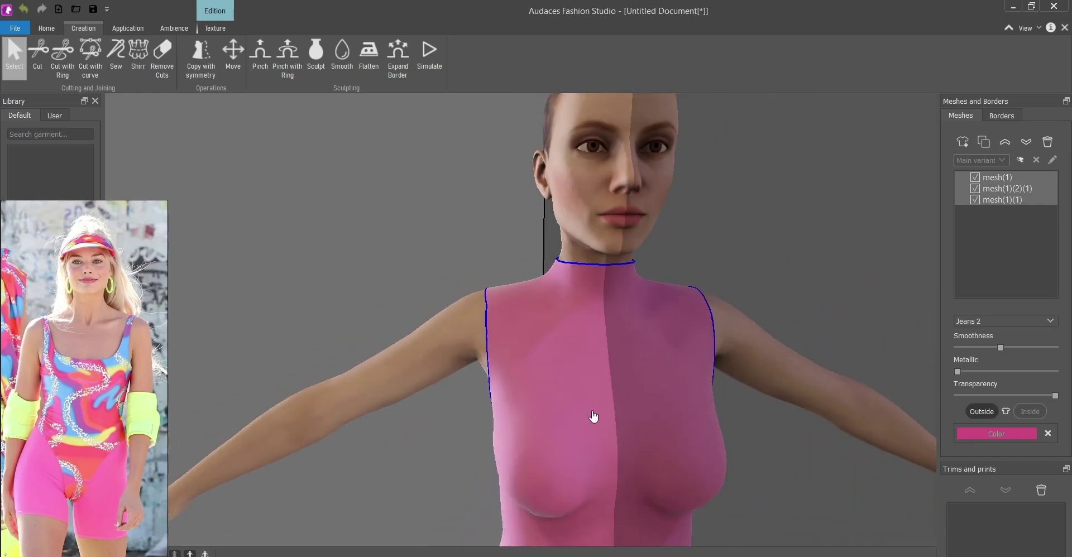
pyautogui.scroll(2, 593, 417)
# Cut a square front neckline from the chest centre across to below the armhole
pyautogui.click(82, 51)
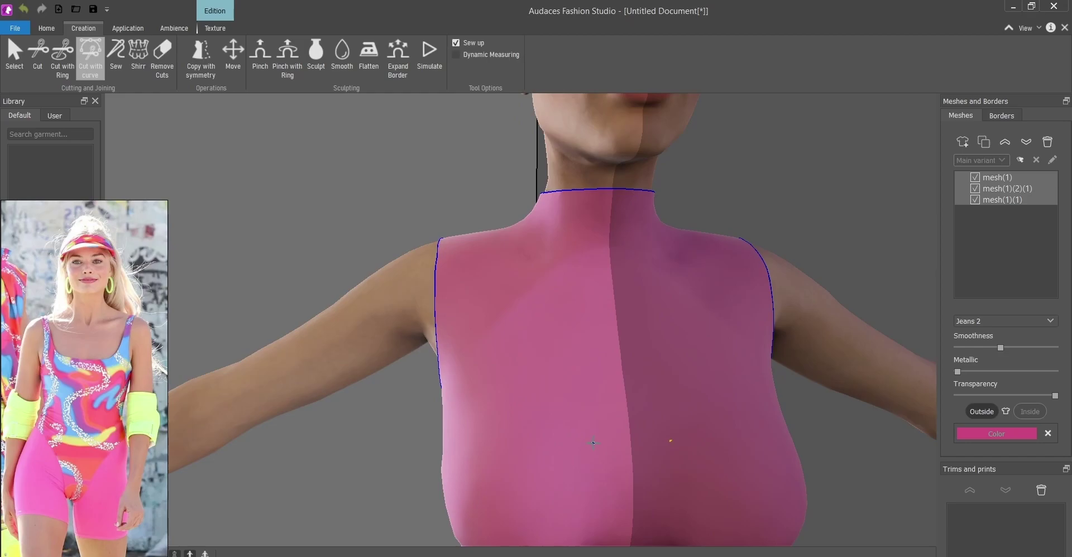
pyautogui.scroll(1, 601, 427)
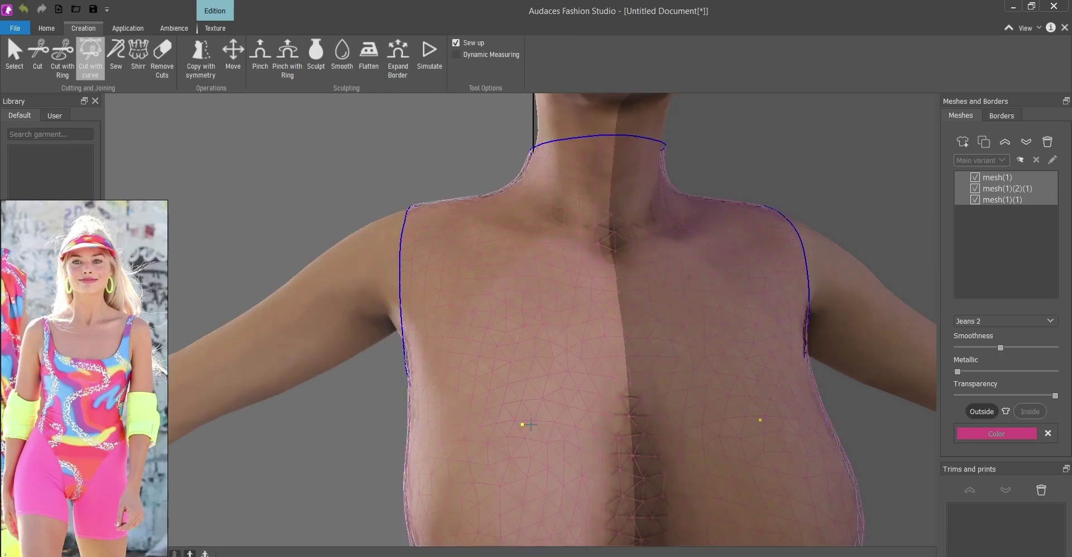
pyautogui.click(633, 426)
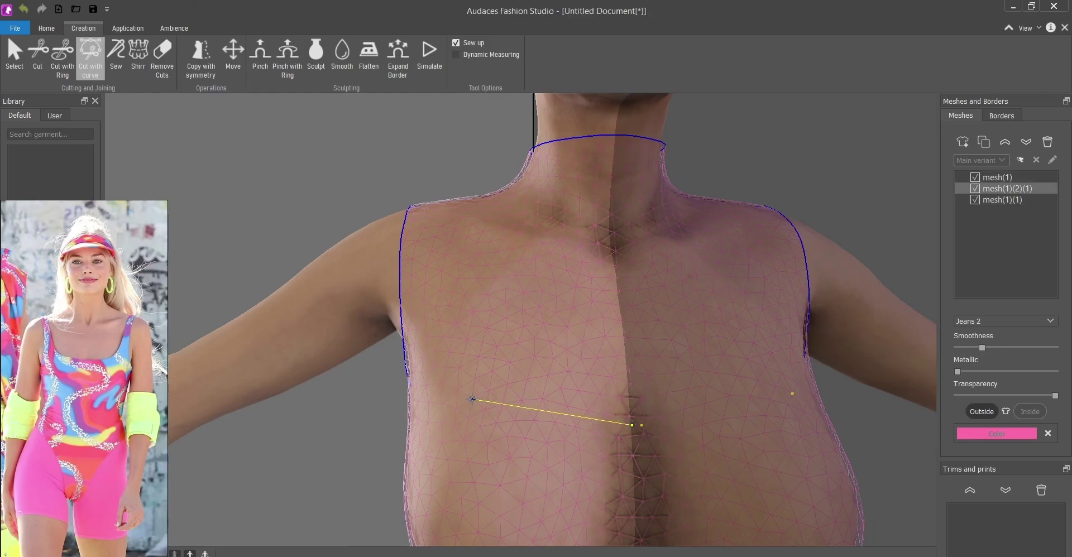
pyautogui.click(562, 426)
pyautogui.click(527, 421)
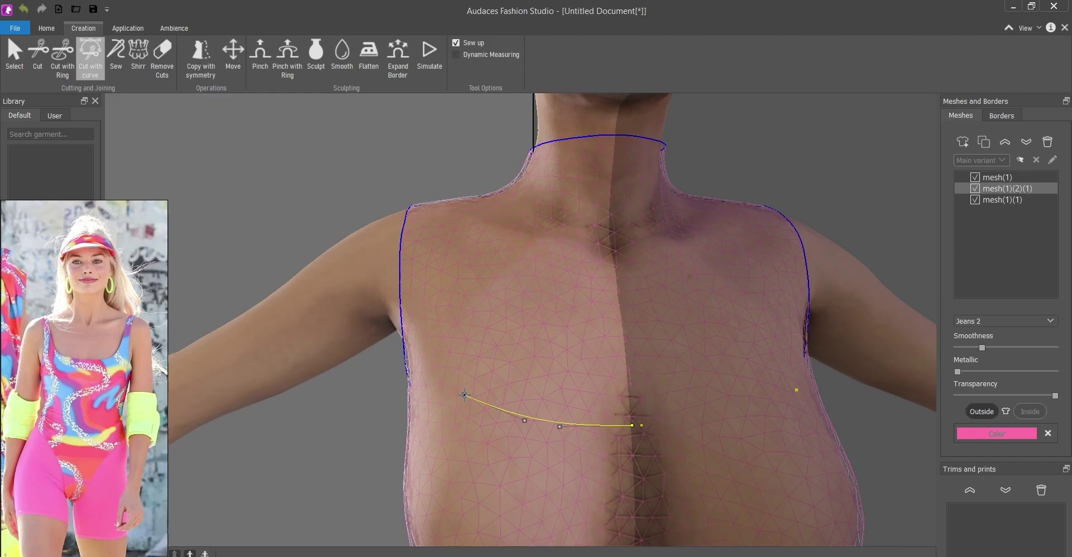
pyautogui.click(441, 368)
pyautogui.click(436, 309)
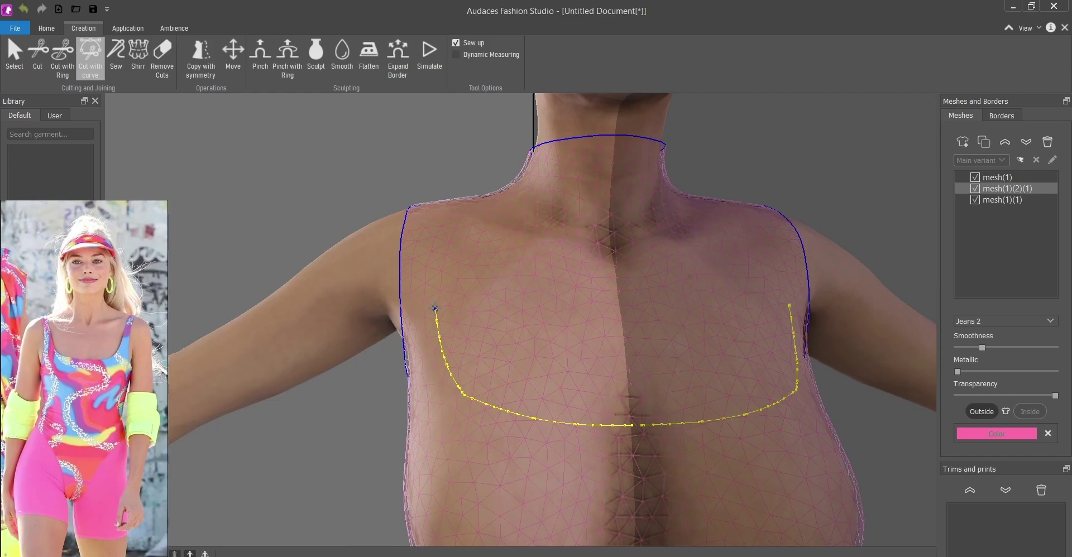
pyautogui.click(436, 309)
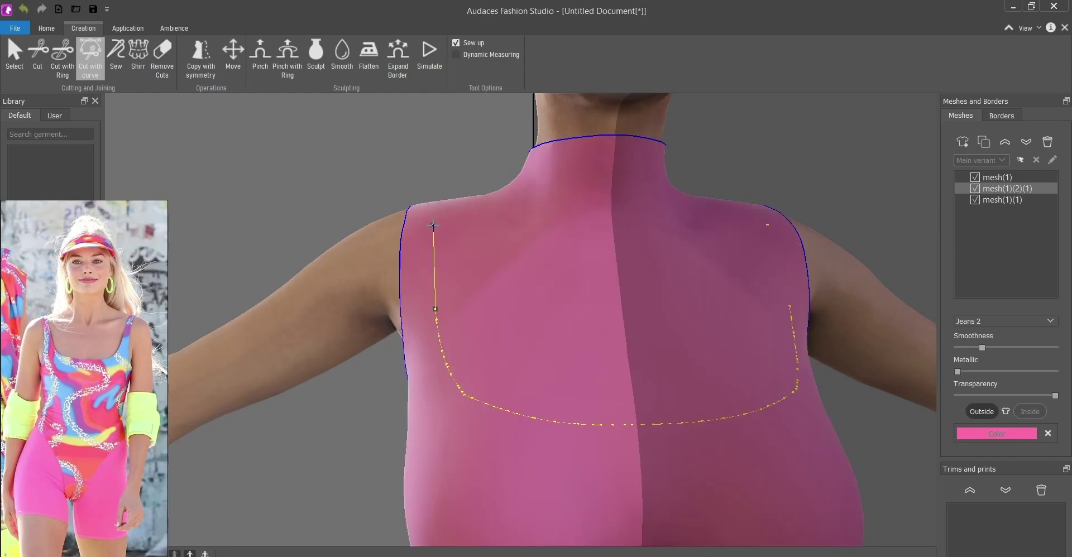
# Continue the cut over the shoulder strap and down into a low back, then close it
pyautogui.moveTo(436, 219); pyautogui.dragTo(393, 316, button='middle')
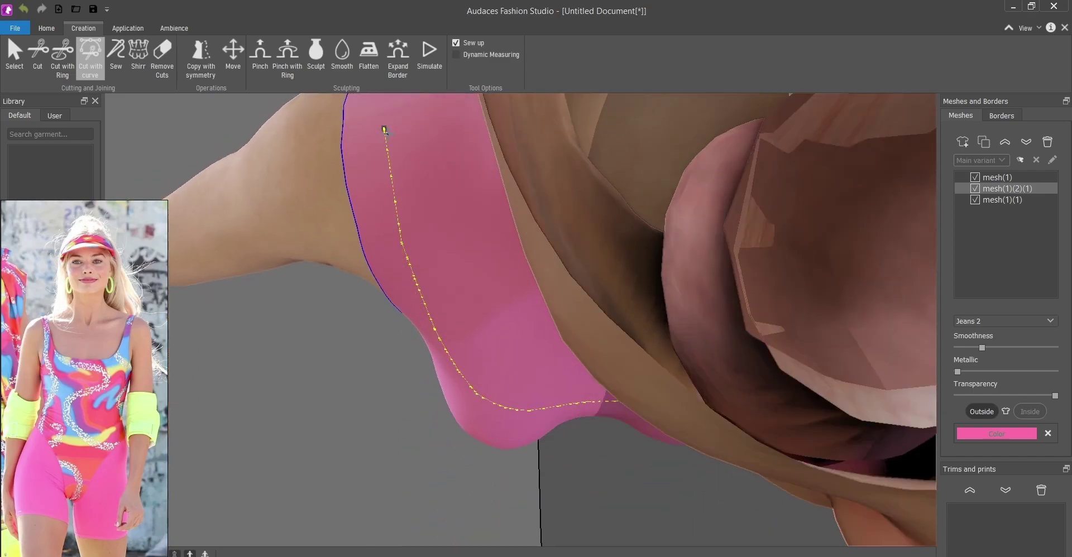
pyautogui.moveTo(385, 130)
pyautogui.mouseDown(button='middle')
pyautogui.moveTo(613, 171)
pyautogui.moveTo(748, 95)
pyautogui.mouseUp(button='middle')
pyautogui.scroll(3, 613, 171)
pyautogui.scroll(2, 748, 95)
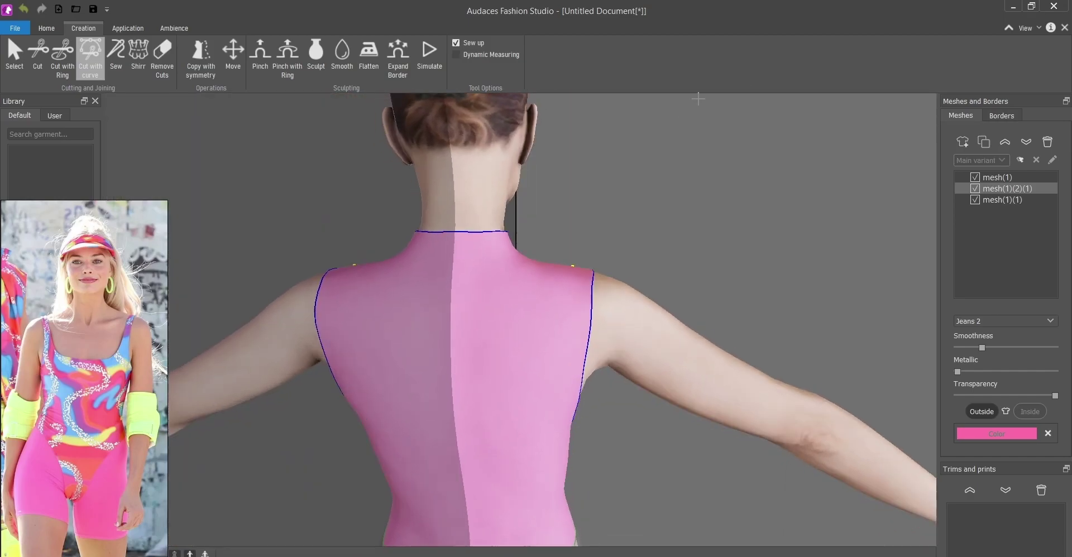
pyautogui.click(565, 349)
pyautogui.scroll(-3, 565, 348)
pyautogui.scroll(4, 531, 444)
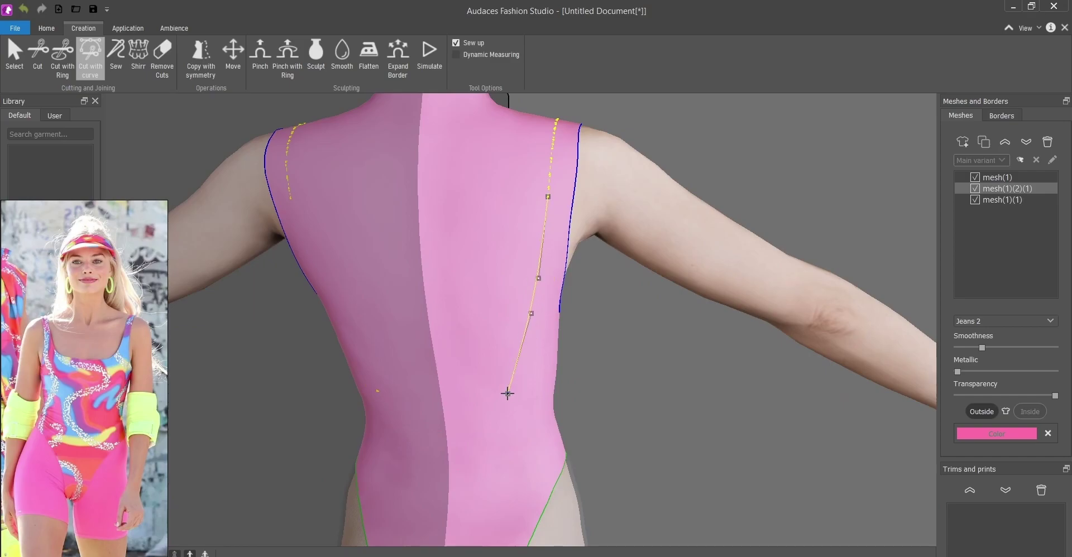
pyautogui.click(508, 394)
pyautogui.click(455, 429)
pyautogui.scroll(2, 448, 438)
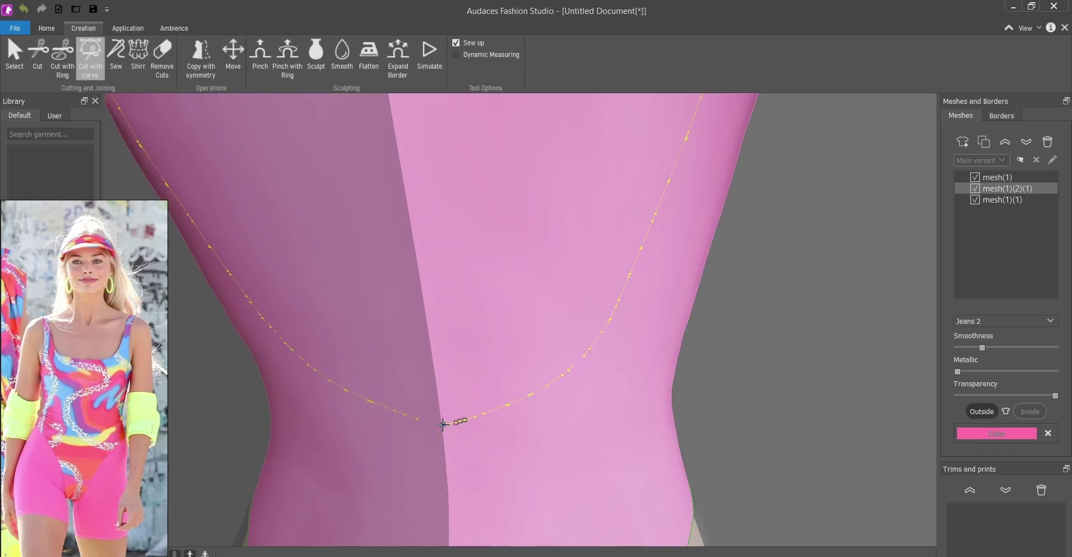
pyautogui.scroll(2, 444, 435)
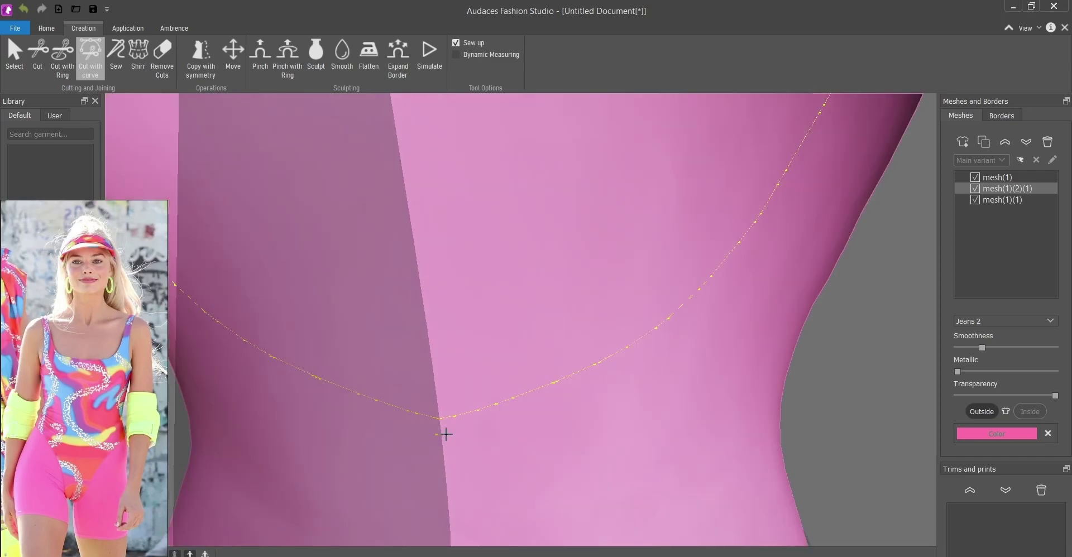
pyautogui.click(447, 434)
pyautogui.scroll(-2, 454, 441)
pyautogui.scroll(-2, 457, 430)
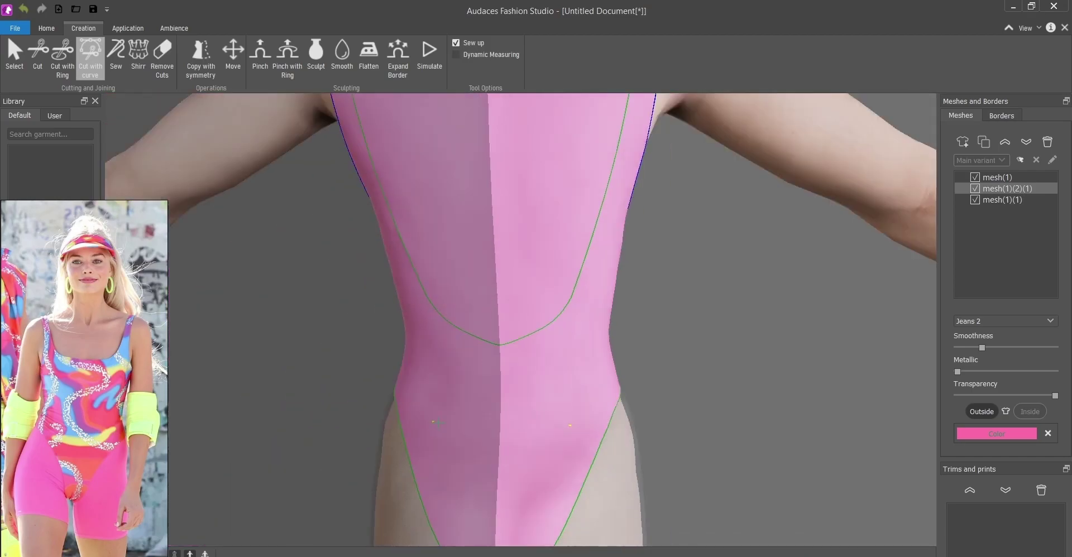
pyautogui.scroll(-2, 467, 404)
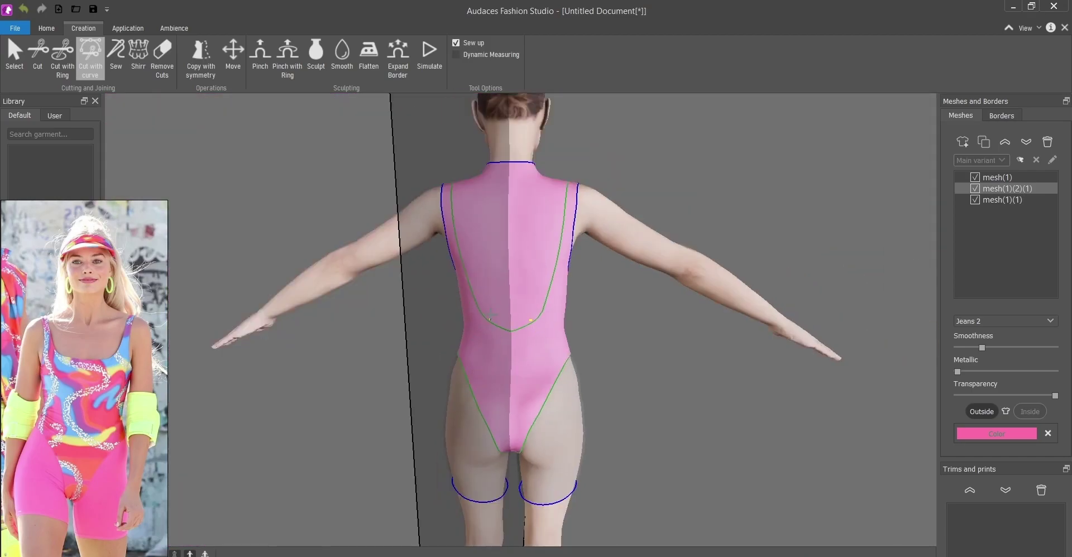
pyautogui.press('Escape')
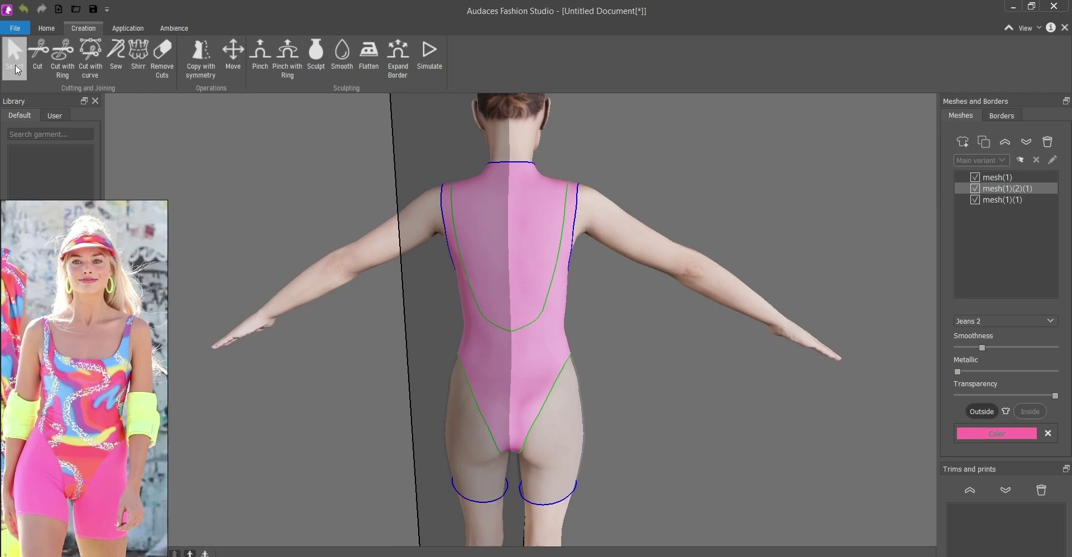
pyautogui.scroll(2, 521, 349)
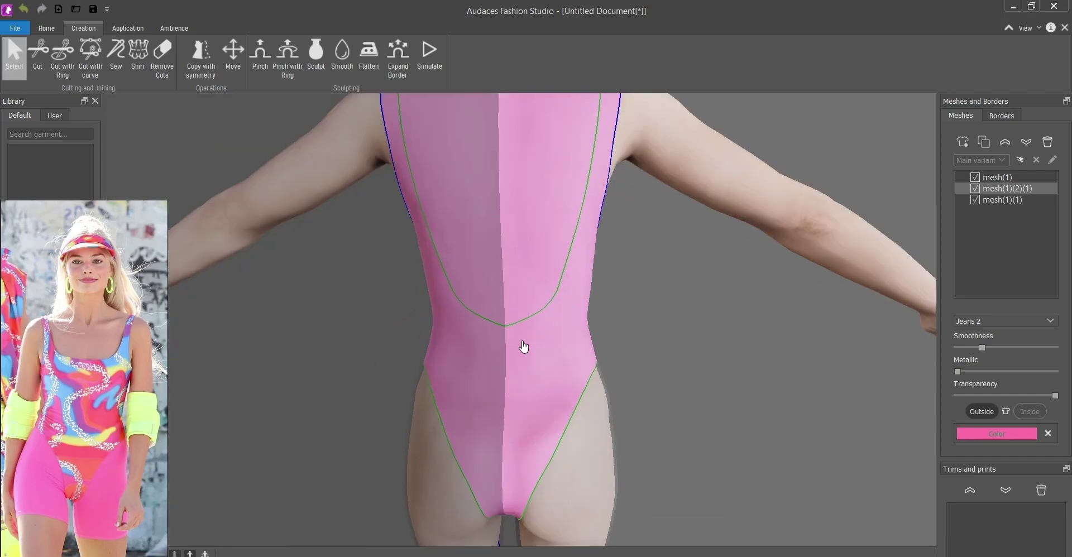
pyautogui.scroll(-3, 527, 347)
pyautogui.scroll(3, 535, 373)
pyautogui.scroll(-3, 540, 349)
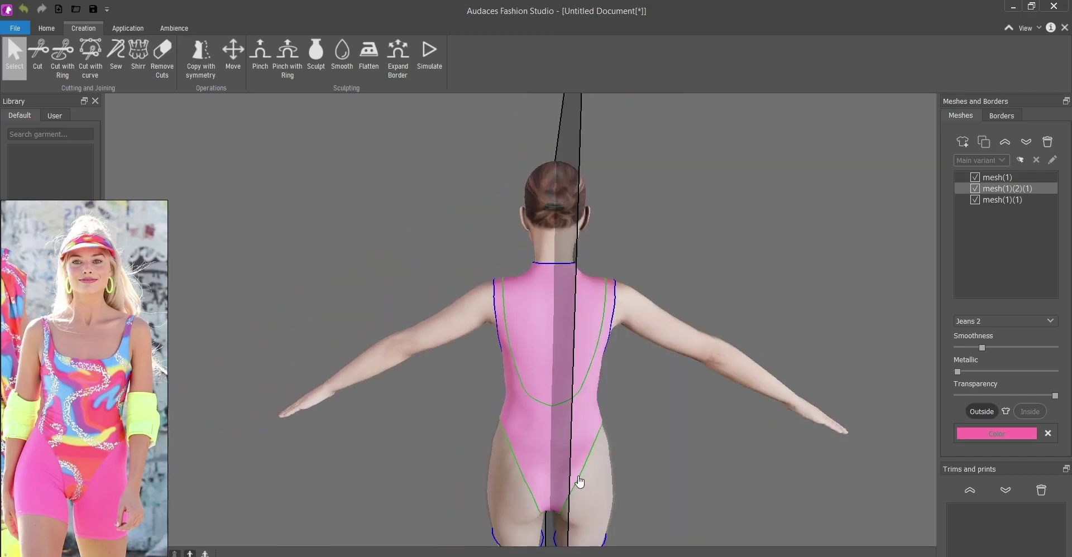
pyautogui.scroll(2, 582, 435)
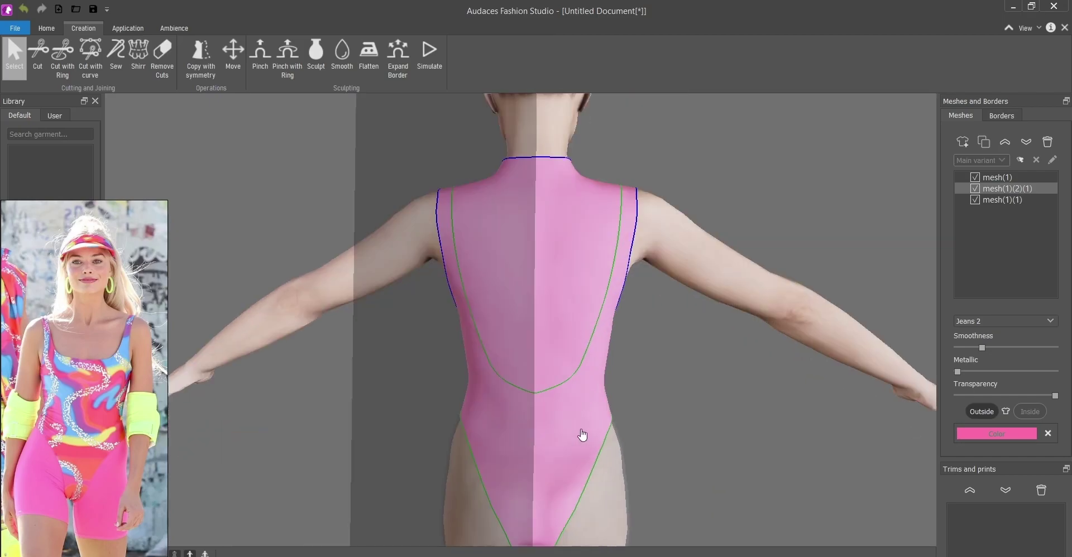
pyautogui.scroll(1, 578, 433)
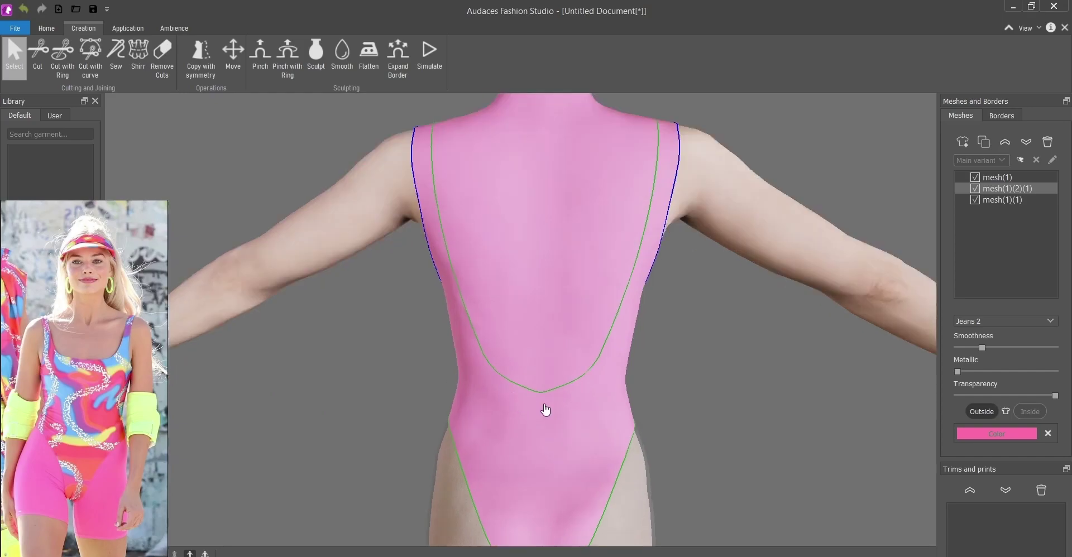
pyautogui.scroll(2, 546, 411)
pyautogui.scroll(2, 553, 402)
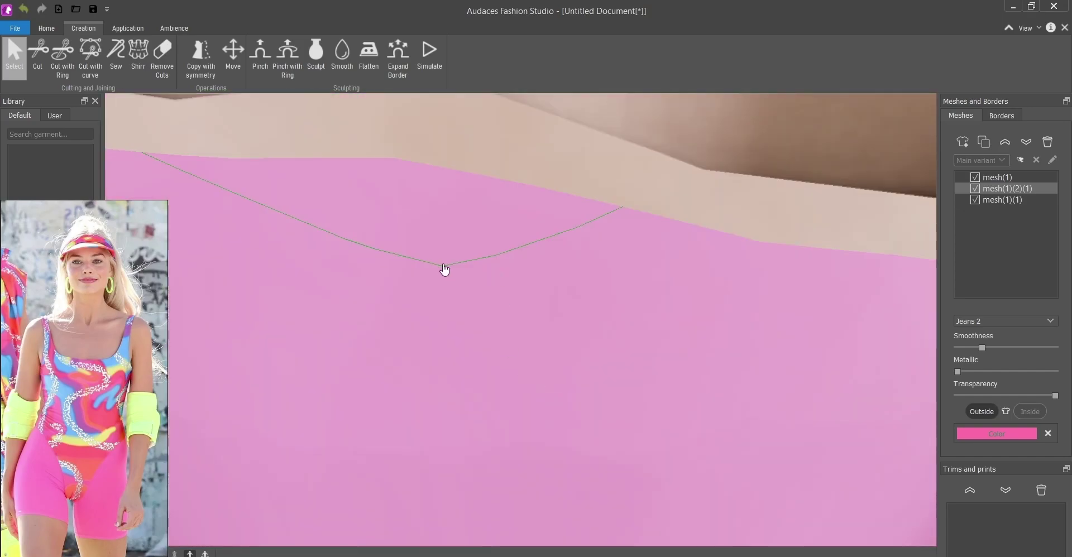
pyautogui.scroll(1, 444, 269)
pyautogui.scroll(-2, 452, 278)
pyautogui.scroll(-2, 462, 288)
pyautogui.scroll(-2, 519, 246)
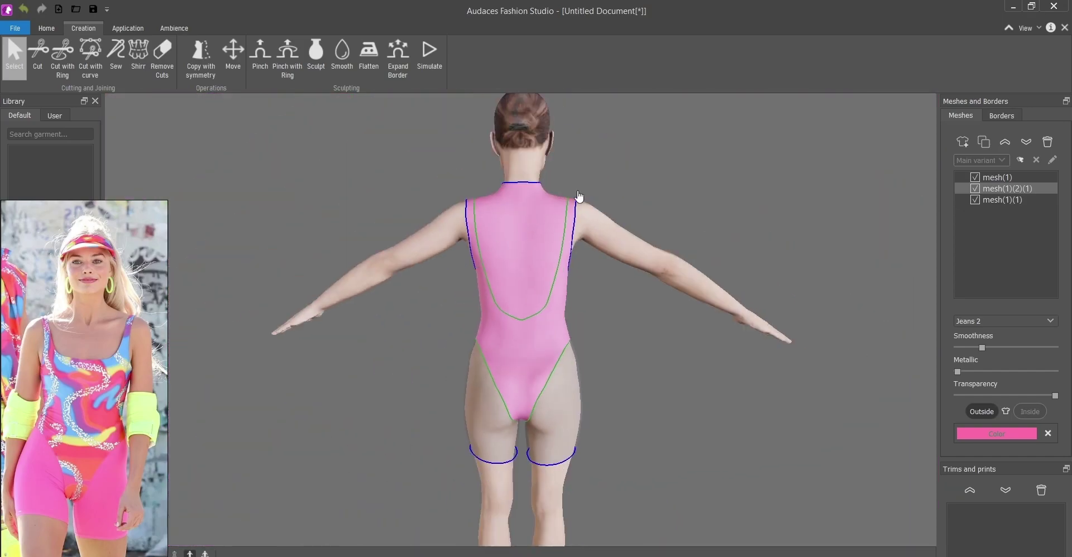
pyautogui.moveTo(579, 196)
pyautogui.mouseDown(button='middle')
pyautogui.moveTo(335, 273)
pyautogui.moveTo(296, 270)
pyautogui.mouseUp(button='middle')
pyautogui.scroll(3, 536, 277)
pyautogui.scroll(2, 538, 320)
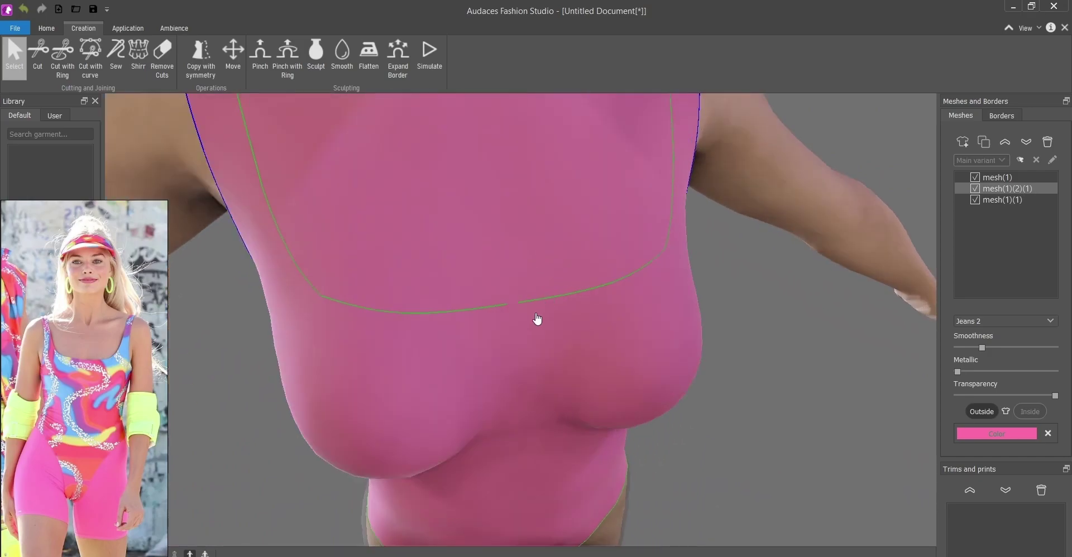
pyautogui.scroll(2, 525, 327)
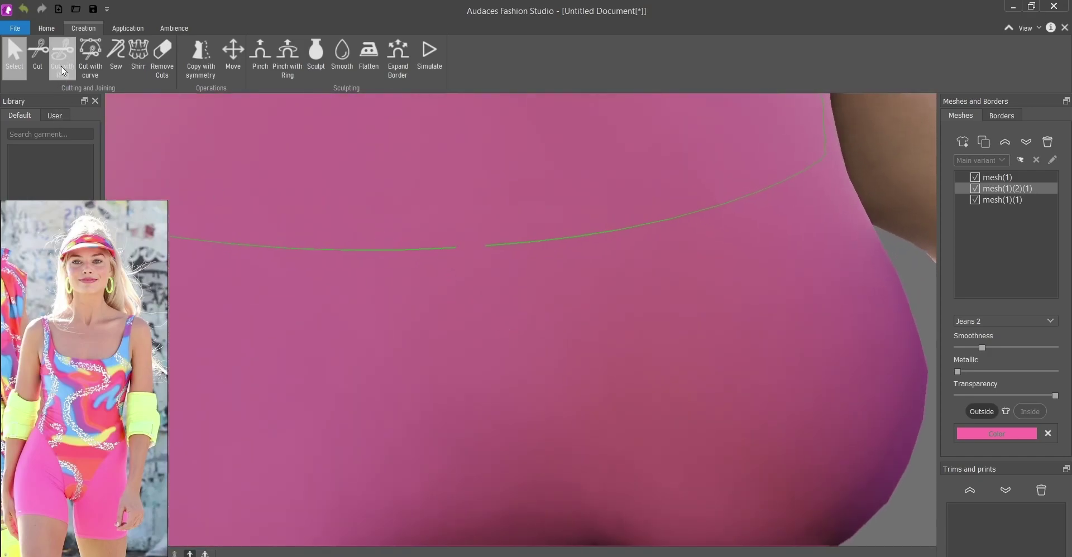
# Cut along the chest seam curve, splitting off the upper chest panel as its own mesh
pyautogui.click(90, 56)
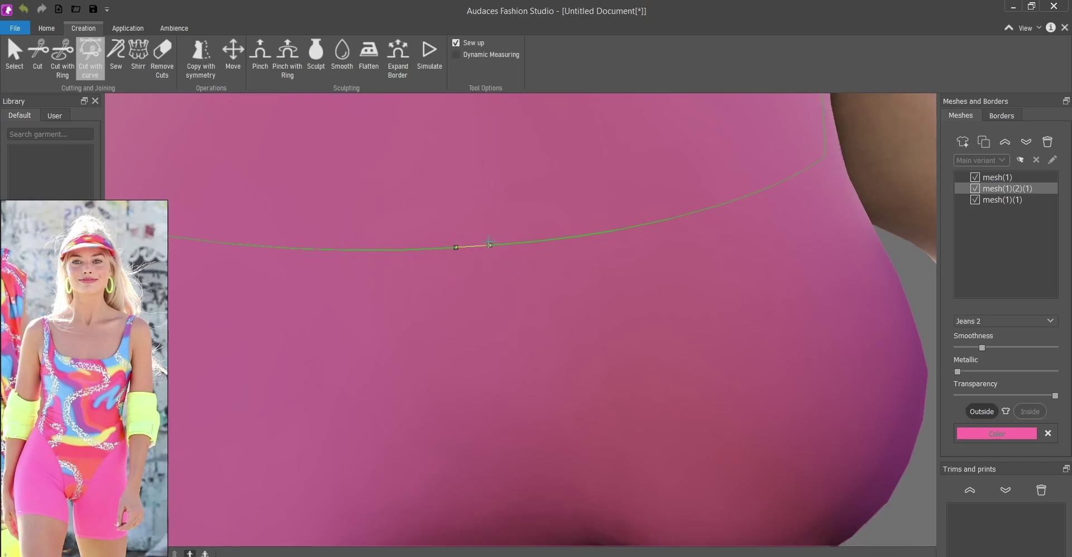
pyautogui.click(488, 245)
pyautogui.rightClick(511, 322)
pyautogui.scroll(-3, 515, 328)
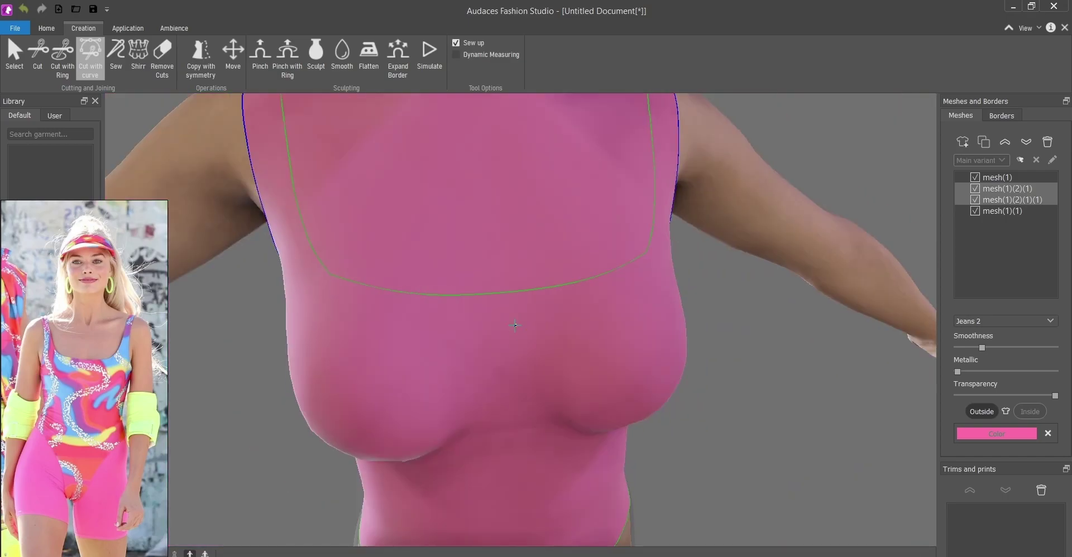
# Select the upper chest panel mesh and delete it
pyautogui.press('Escape')
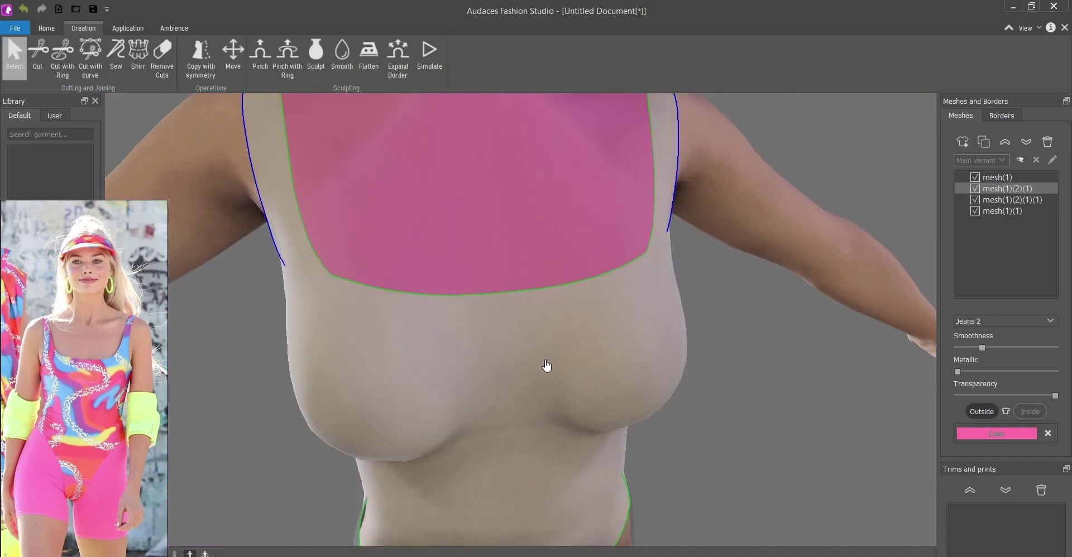
pyautogui.click(521, 334)
pyautogui.scroll(-5, 543, 381)
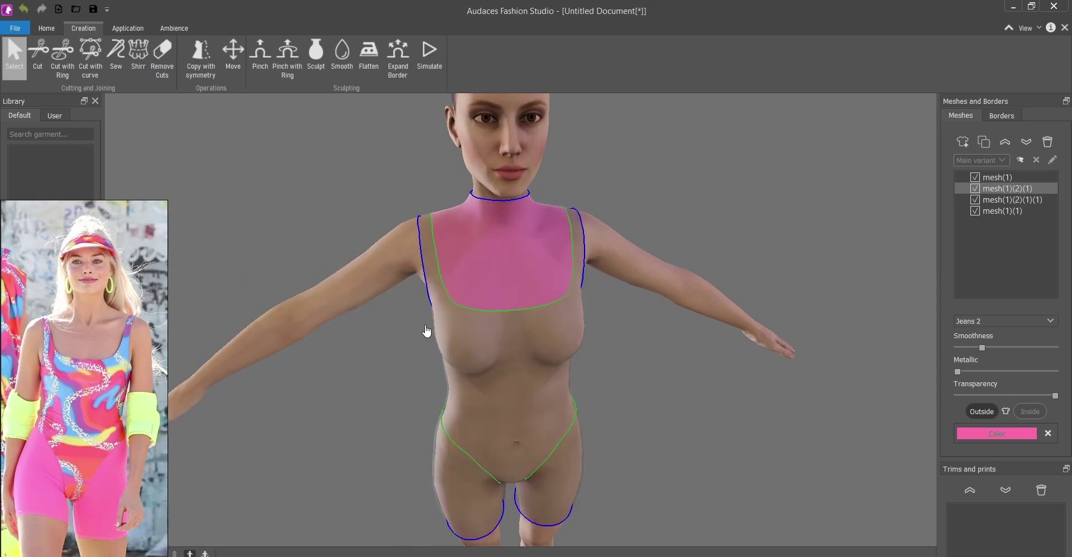
pyautogui.press('Delete')
pyautogui.scroll(3, 455, 319)
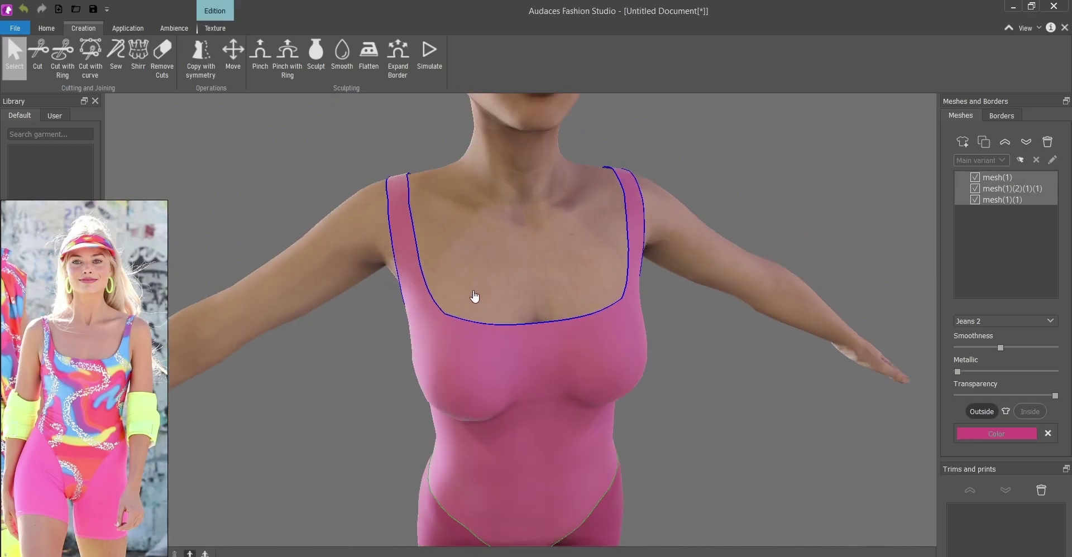
pyautogui.scroll(2, 476, 299)
pyautogui.scroll(2, 437, 378)
# Smooth the front neckline edge beside the bust with the Smooth brush
pyautogui.click(342, 51)
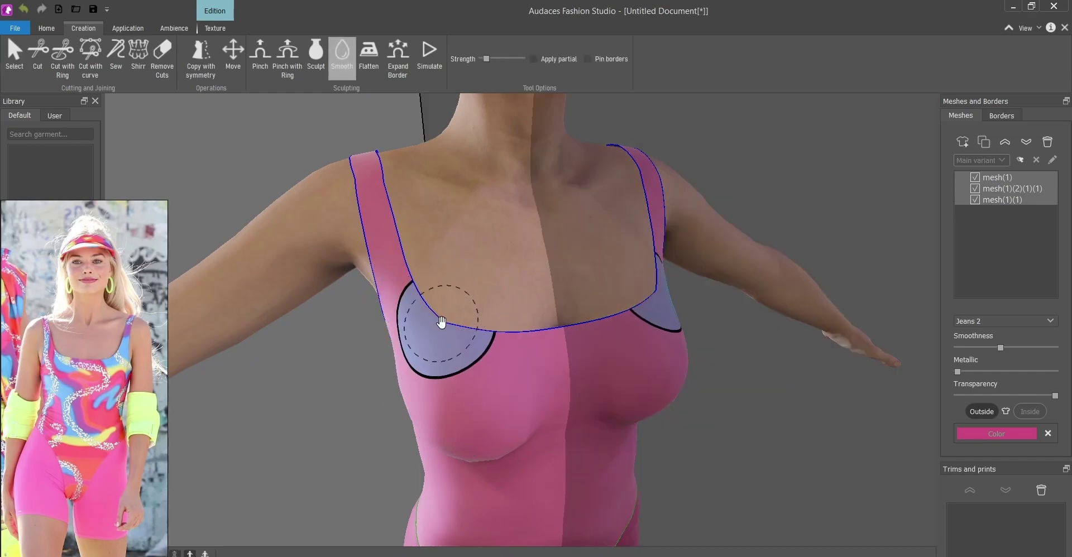
pyautogui.moveTo(434, 316); pyautogui.dragTo(443, 306)
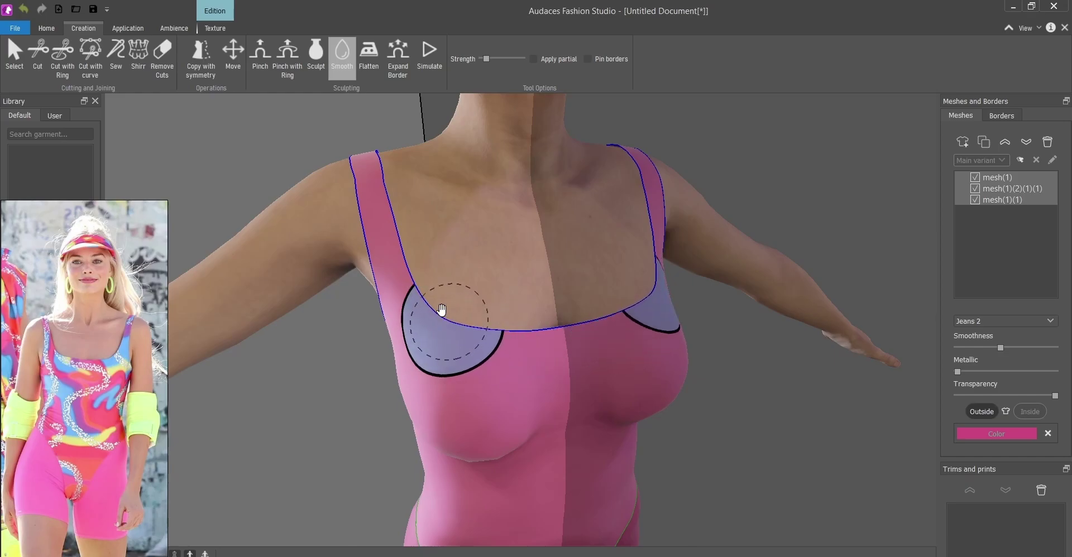
pyautogui.scroll(-1, 393, 172)
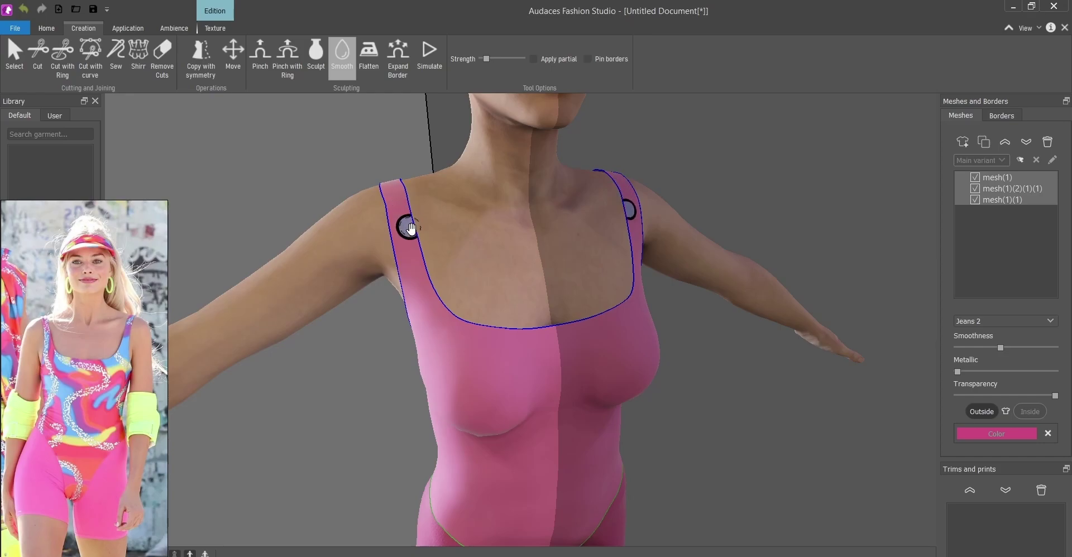
pyautogui.scroll(1, 391, 200)
pyautogui.scroll(1, 383, 211)
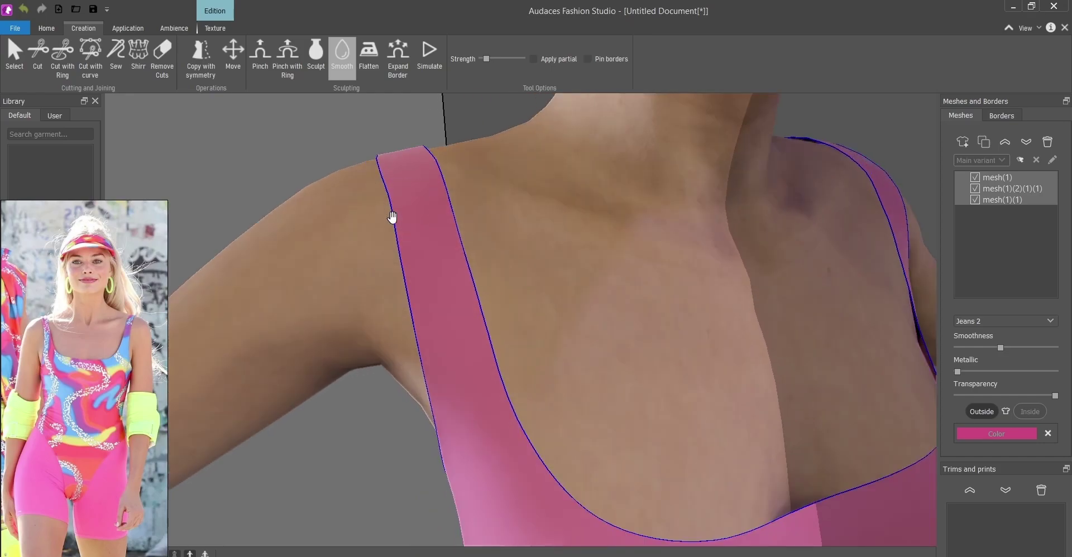
pyautogui.scroll(-2, 387, 194)
# Round off the sharp V at the bottom of the back neckline
pyautogui.moveTo(387, 222)
pyautogui.mouseDown(button='right')
pyautogui.moveTo(515, 311)
pyautogui.moveTo(782, 273)
pyautogui.mouseUp(button='right')
pyautogui.scroll(2, 783, 273)
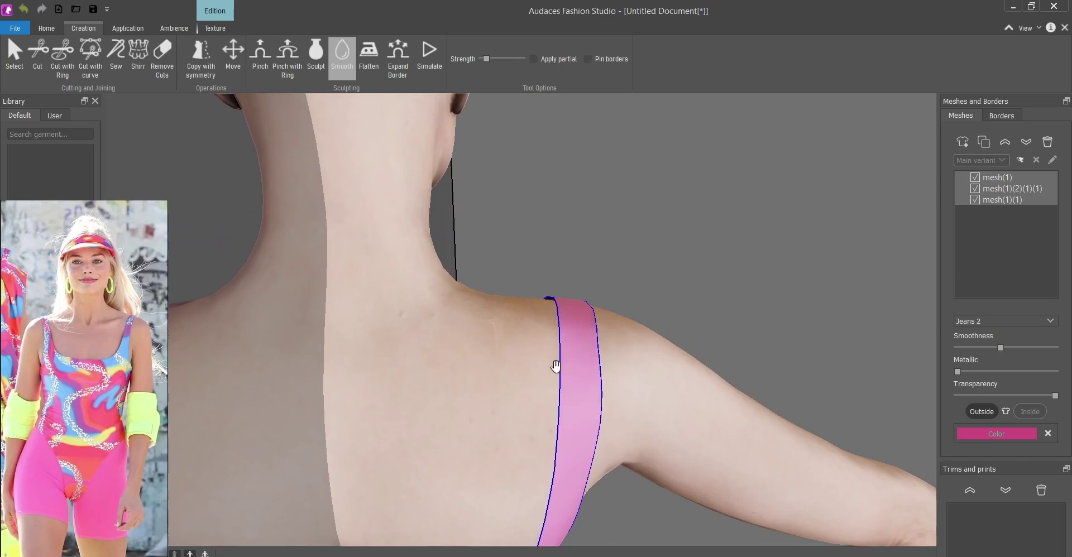
pyautogui.scroll(-3, 541, 402)
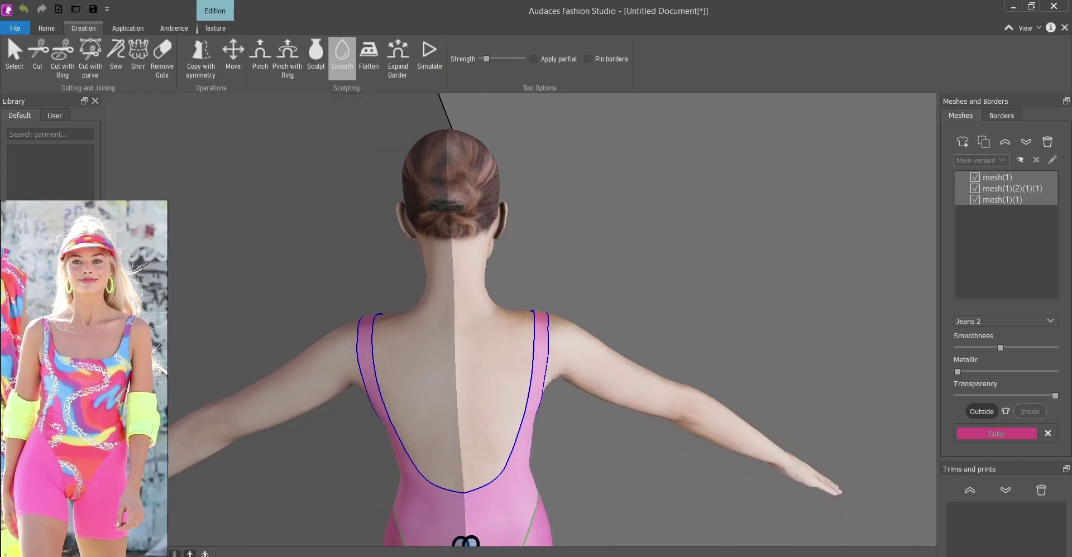
pyautogui.scroll(2, 488, 535)
pyautogui.scroll(2, 486, 509)
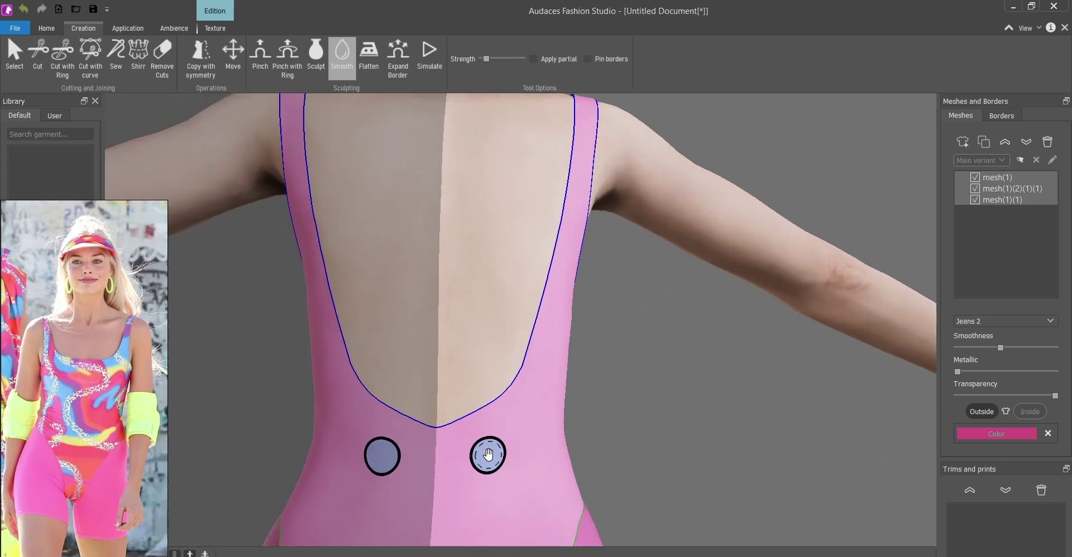
pyautogui.scroll(2, 486, 453)
pyautogui.moveTo(436, 430); pyautogui.dragTo(367, 426)
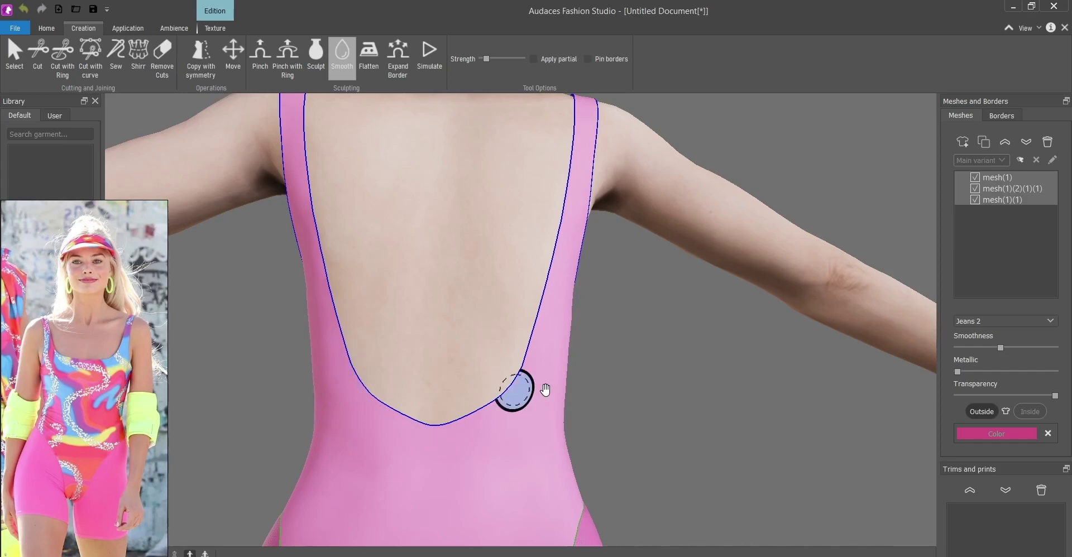
pyautogui.scroll(-3, 633, 313)
pyautogui.moveTo(633, 314); pyautogui.dragTo(218, 387, button='middle')
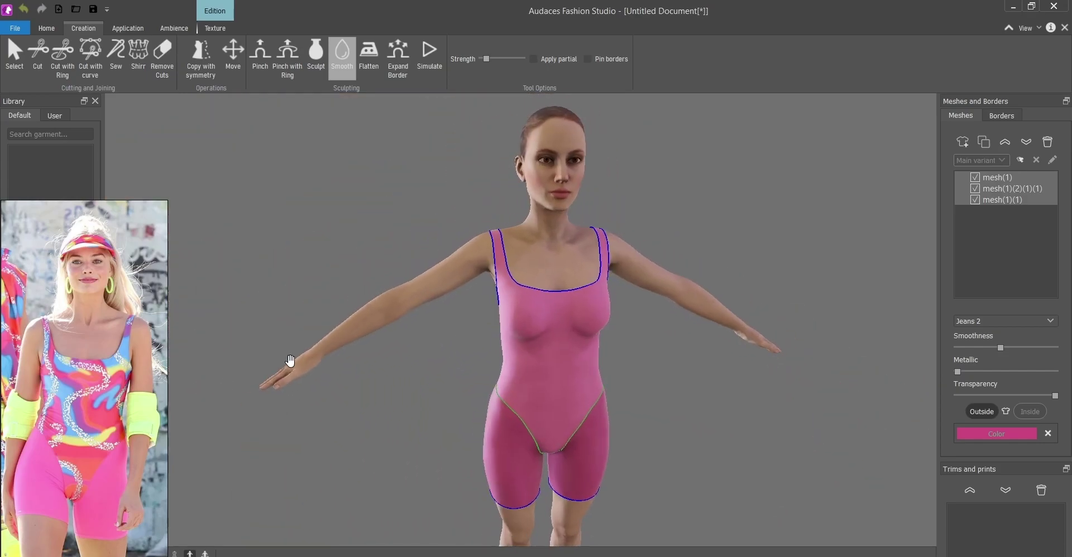
pyautogui.scroll(4, 498, 261)
pyautogui.moveTo(579, 263)
pyautogui.mouseDown(button='middle')
pyautogui.moveTo(546, 318)
pyautogui.moveTo(491, 318)
pyautogui.moveTo(604, 329)
pyautogui.moveTo(498, 335)
pyautogui.mouseUp(button='middle')
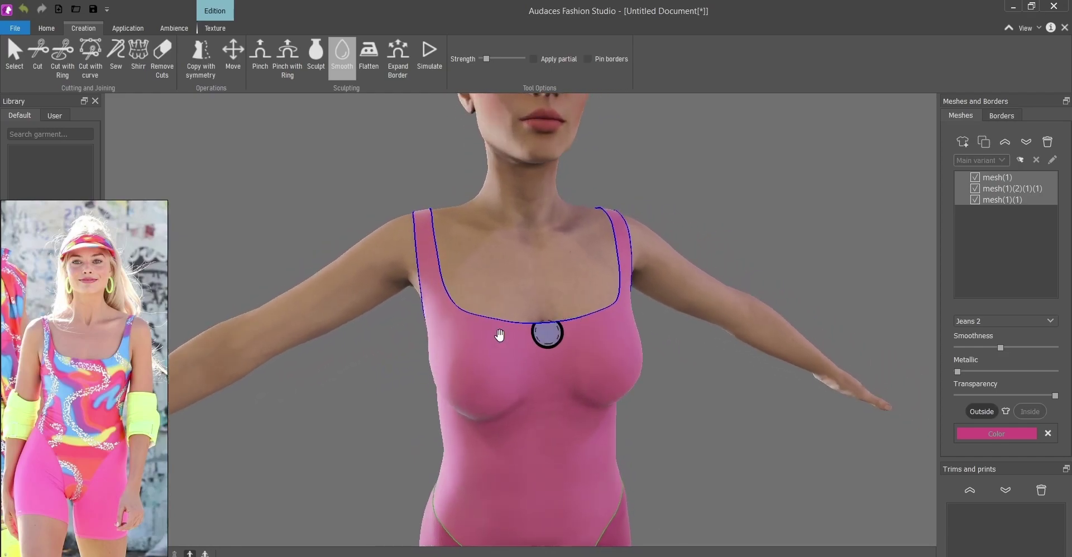
pyautogui.moveTo(426, 343)
pyautogui.mouseDown(button='middle')
pyautogui.moveTo(437, 335)
pyautogui.moveTo(461, 400)
pyautogui.mouseUp(button='middle')
pyautogui.scroll(-5, 438, 335)
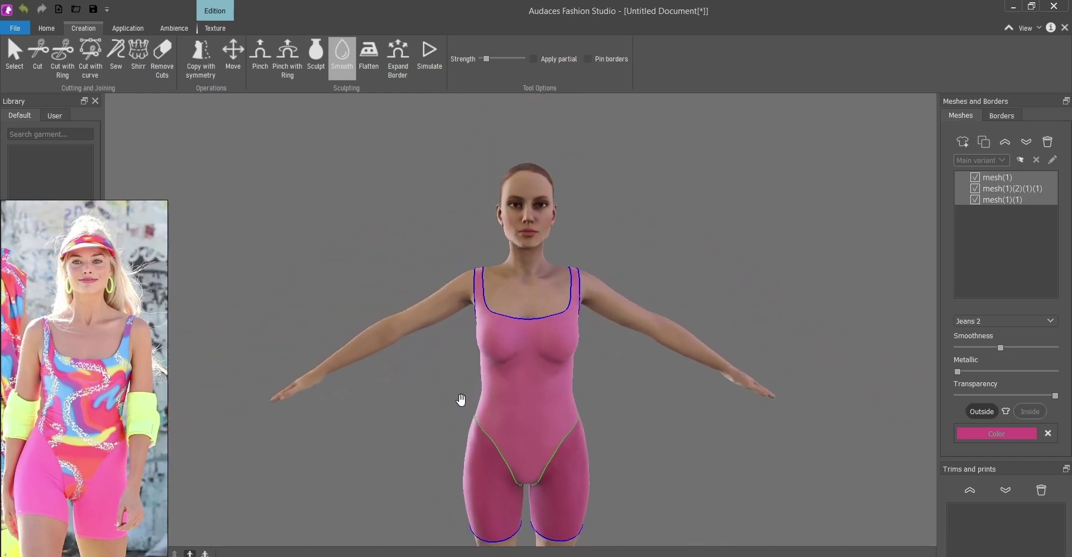
pyautogui.press('Escape')
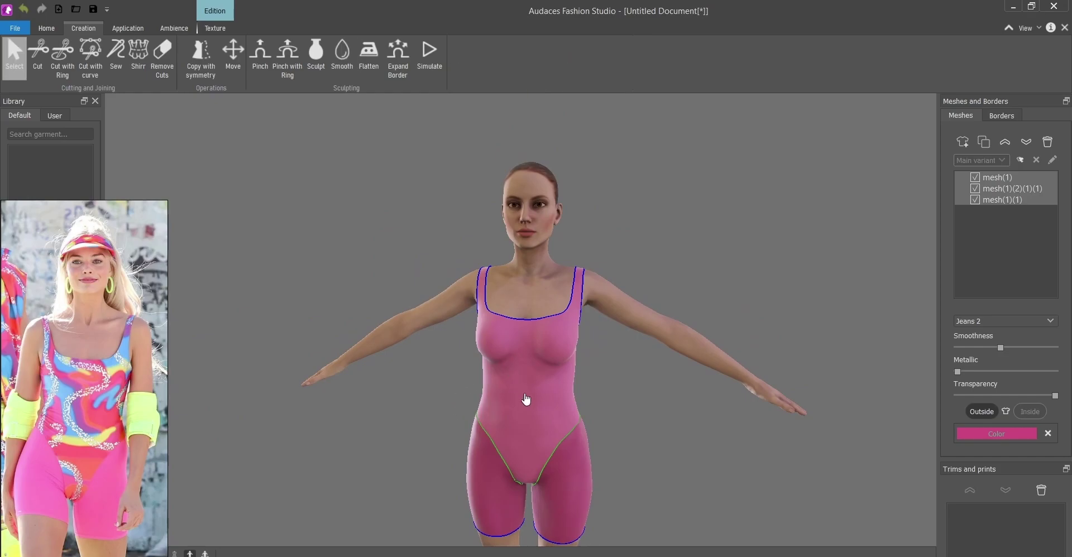
# Simulate the selected swimsuit mesh with Pin borders enabled
pyautogui.click(525, 396)
pyautogui.scroll(3, 505, 398)
pyautogui.click(429, 56)
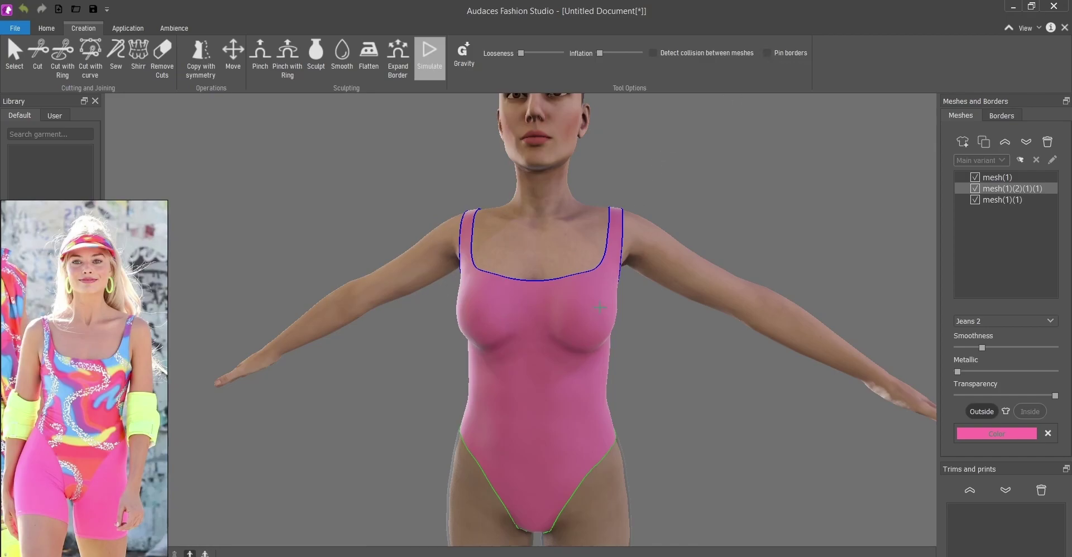
pyautogui.click(768, 53)
pyautogui.scroll(-3, 551, 373)
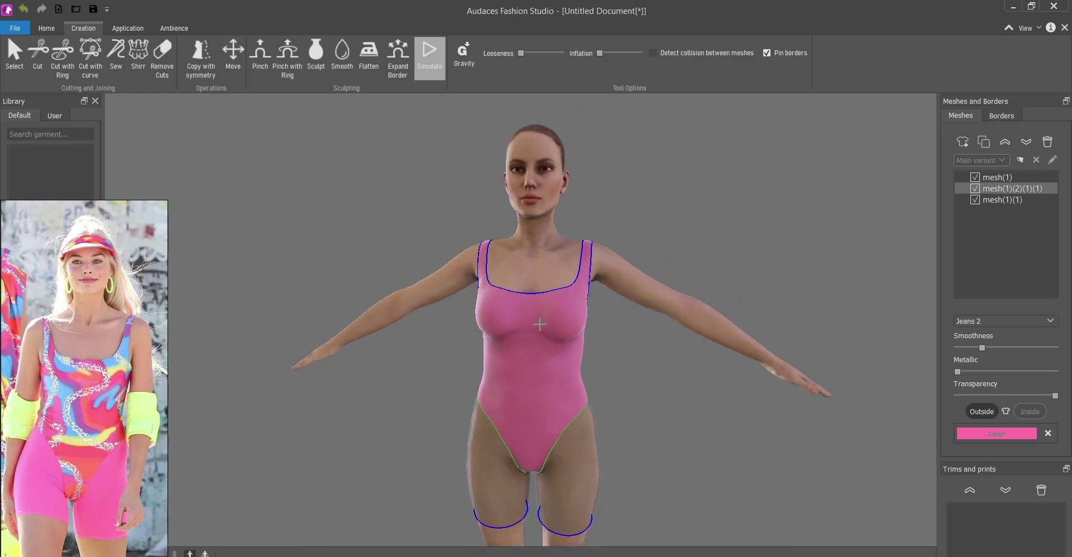
pyautogui.moveTo(551, 373)
pyautogui.mouseDown(button='middle')
pyautogui.moveTo(195, 333)
pyautogui.moveTo(234, 313)
pyautogui.mouseUp(button='middle')
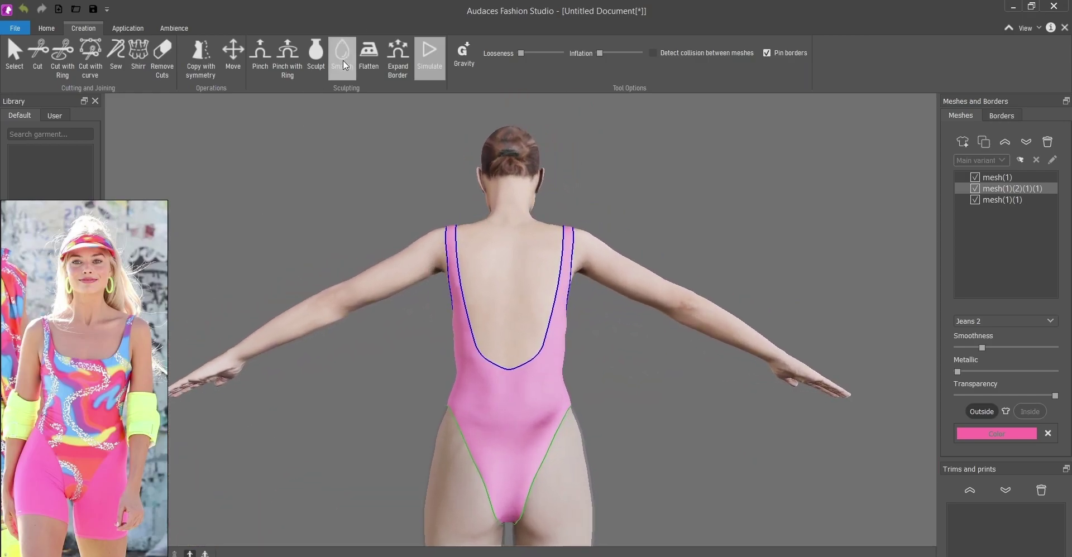
# Brush the swimsuit fabric smooth over the back and the sides of the bust
pyautogui.click(345, 65)
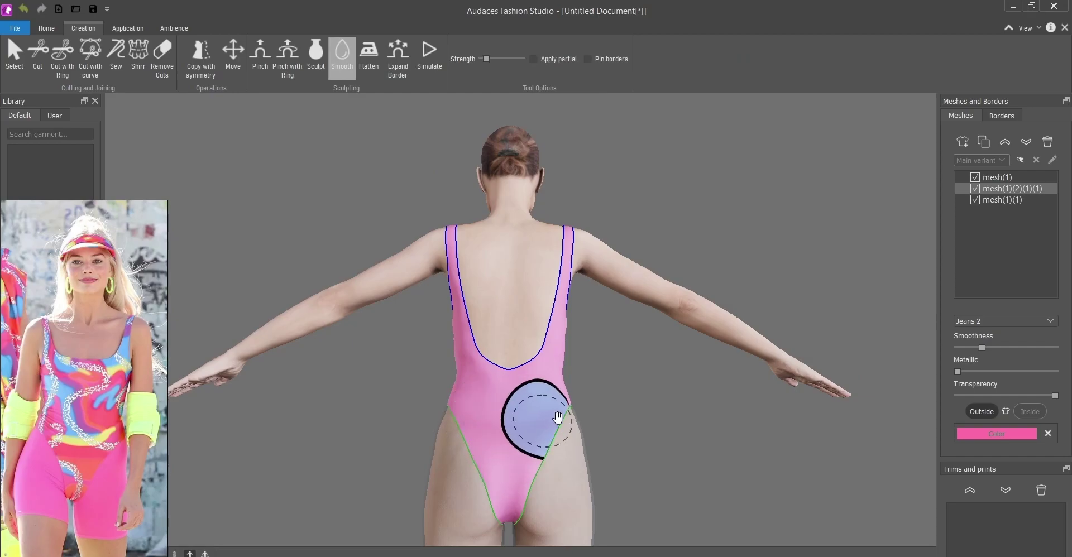
pyautogui.moveTo(558, 418)
pyautogui.mouseDown(button='middle')
pyautogui.moveTo(302, 433)
pyautogui.moveTo(668, 403)
pyautogui.mouseUp(button='middle')
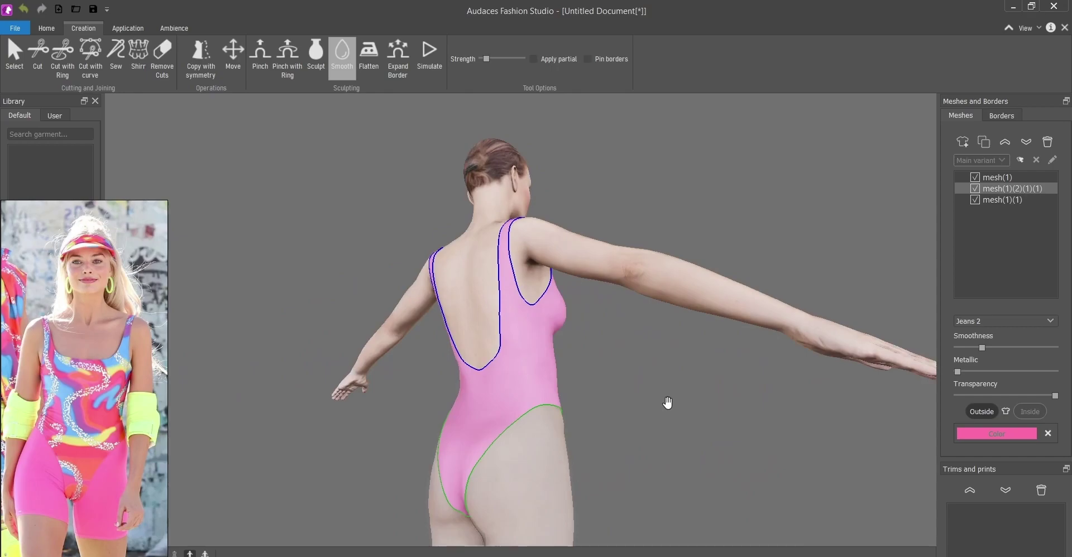
pyautogui.moveTo(503, 359); pyautogui.dragTo(547, 395, button='middle')
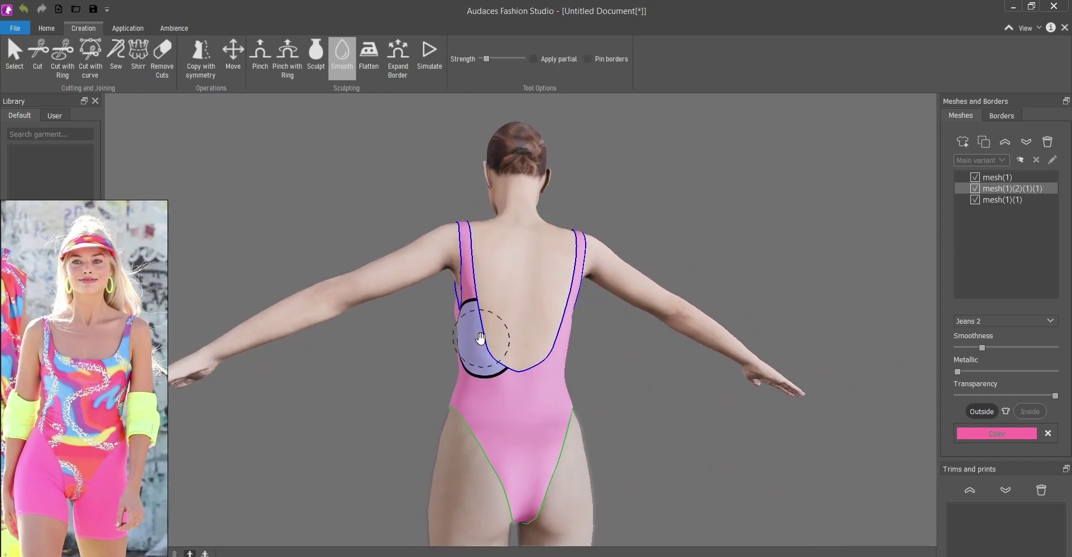
pyautogui.moveTo(480, 338)
pyautogui.mouseDown(button='middle')
pyautogui.moveTo(615, 433)
pyautogui.moveTo(685, 455)
pyautogui.moveTo(756, 449)
pyautogui.mouseUp(button='middle')
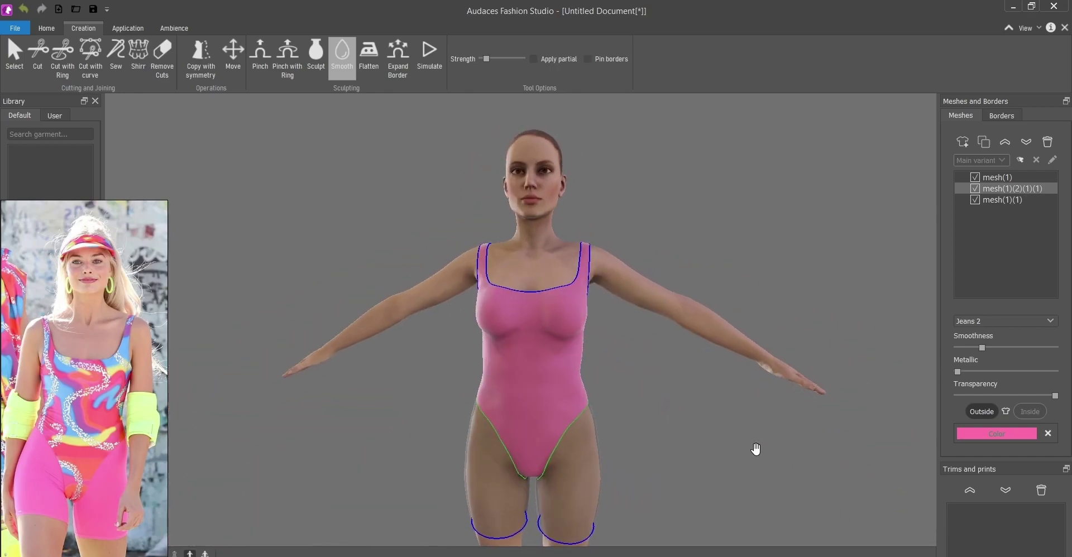
pyautogui.scroll(1, 514, 347)
pyautogui.scroll(5, 514, 347)
pyautogui.scroll(-5, 522, 355)
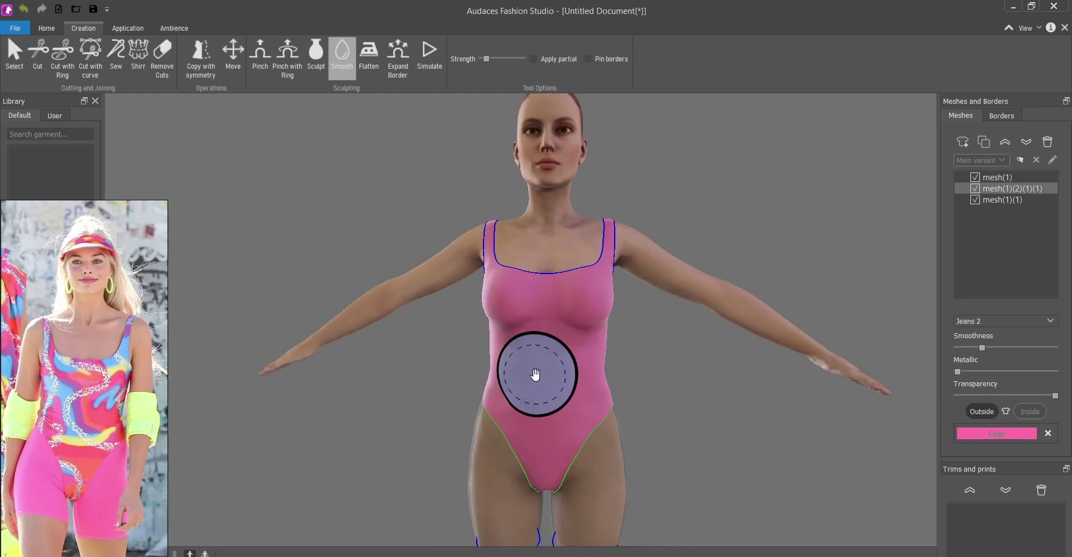
pyautogui.scroll(5, 539, 376)
pyautogui.moveTo(547, 338)
pyautogui.mouseDown(button='middle')
pyautogui.moveTo(603, 378)
pyautogui.moveTo(627, 370)
pyautogui.mouseUp(button='middle')
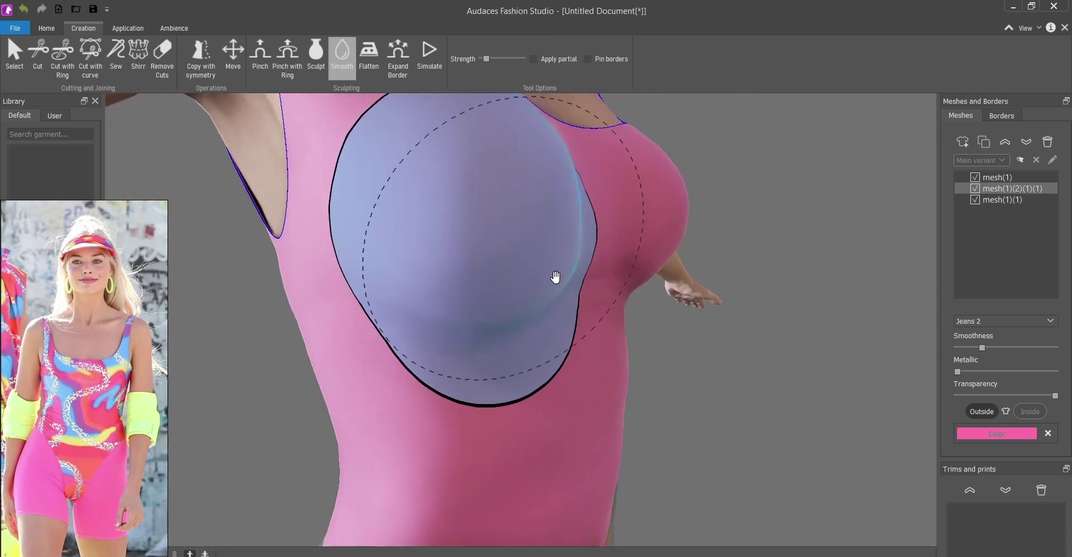
pyautogui.moveTo(710, 197); pyautogui.dragTo(591, 223, button='middle')
pyautogui.moveTo(591, 223)
pyautogui.mouseDown()
pyautogui.moveTo(608, 216)
pyautogui.moveTo(650, 326)
pyautogui.mouseUp()
pyautogui.moveTo(651, 326)
pyautogui.mouseDown(button='middle')
pyautogui.moveTo(581, 333)
pyautogui.moveTo(637, 342)
pyautogui.moveTo(603, 313)
pyautogui.mouseUp(button='middle')
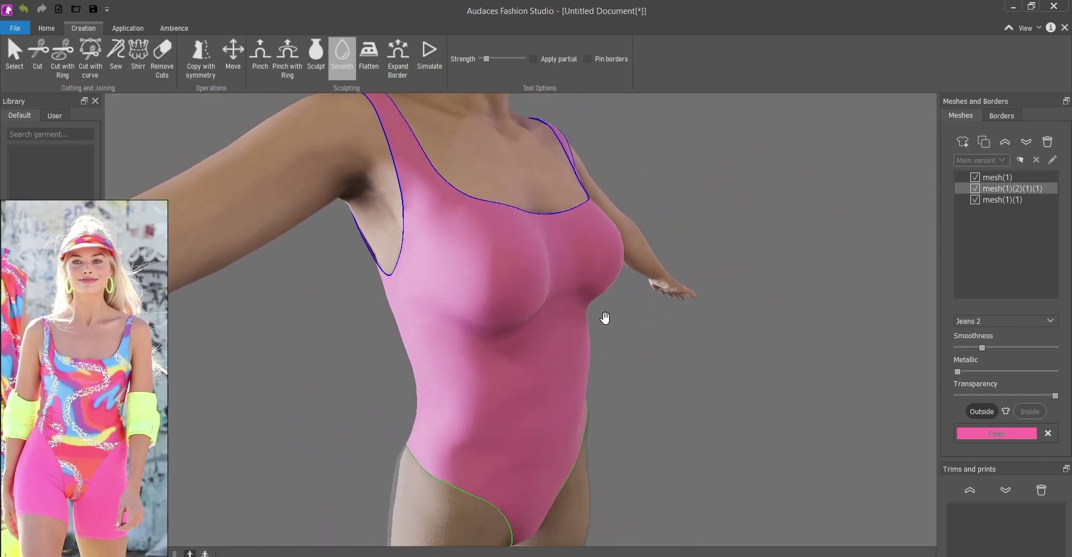
# Enable Sculpt with Extrusion and push the swimsuit's bust outward on both sides
pyautogui.click(261, 60)
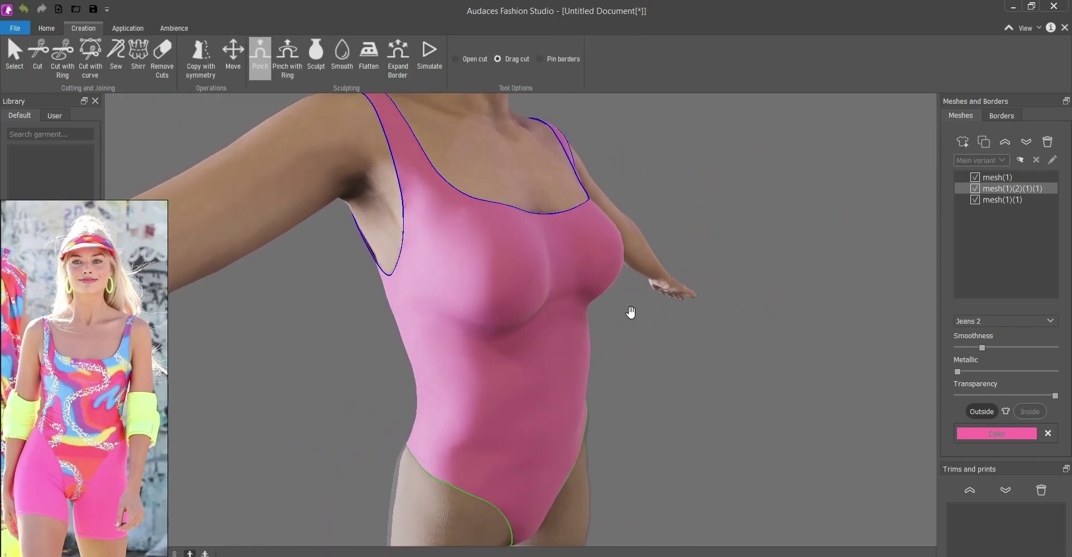
pyautogui.scroll(2, 579, 285)
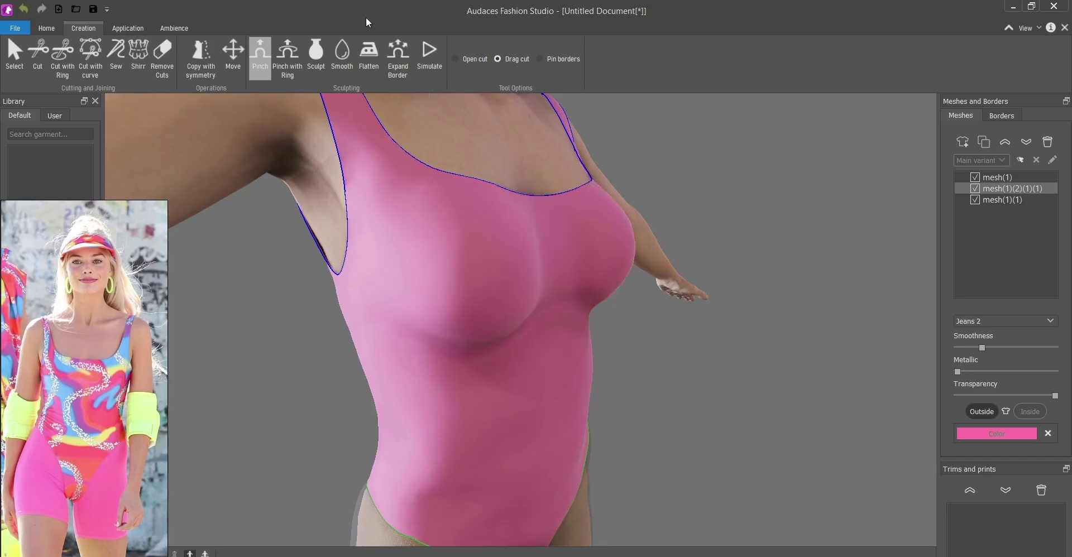
pyautogui.click(319, 53)
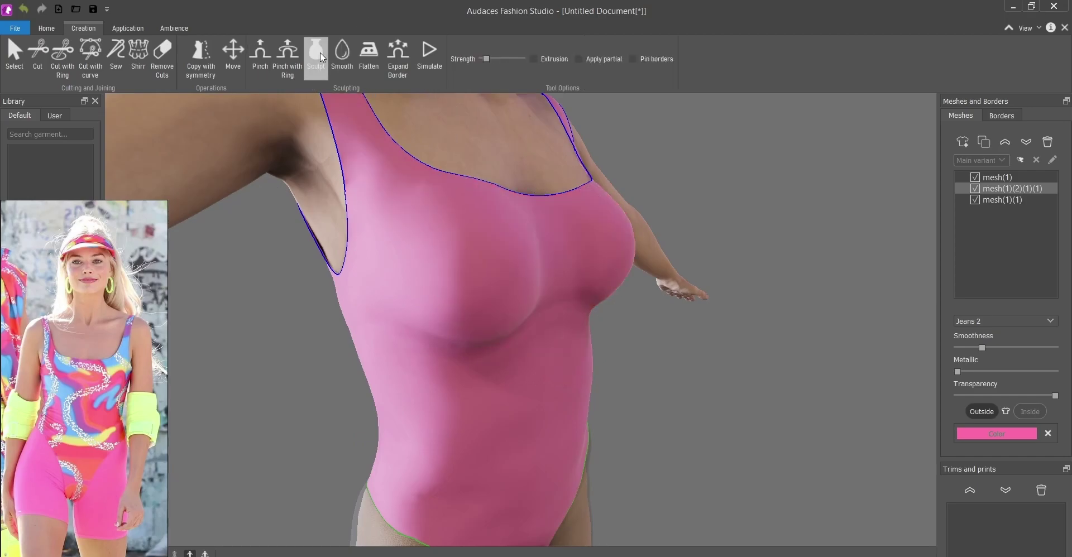
pyautogui.click(534, 59)
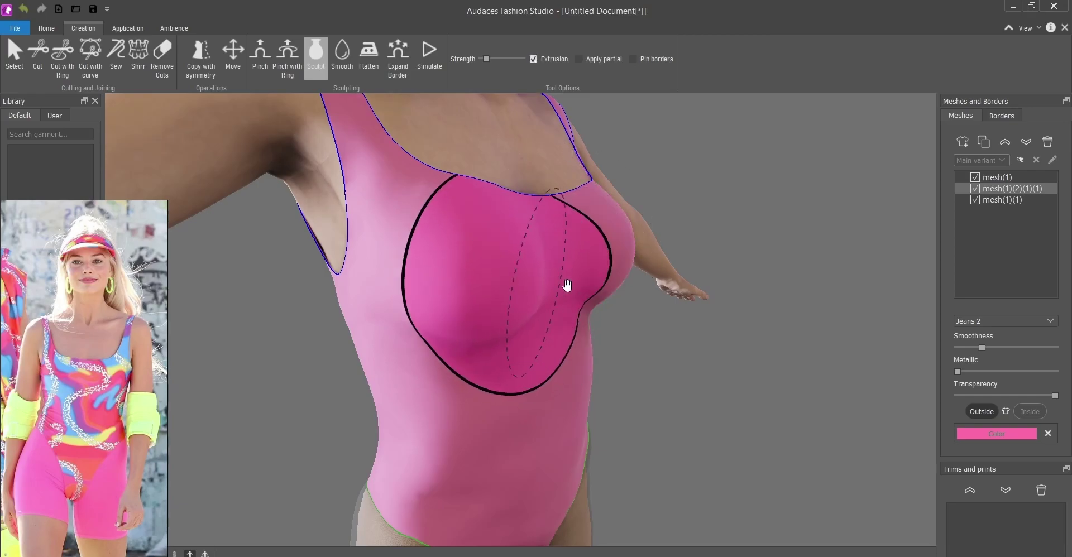
pyautogui.moveTo(611, 288); pyautogui.dragTo(535, 292, button='middle')
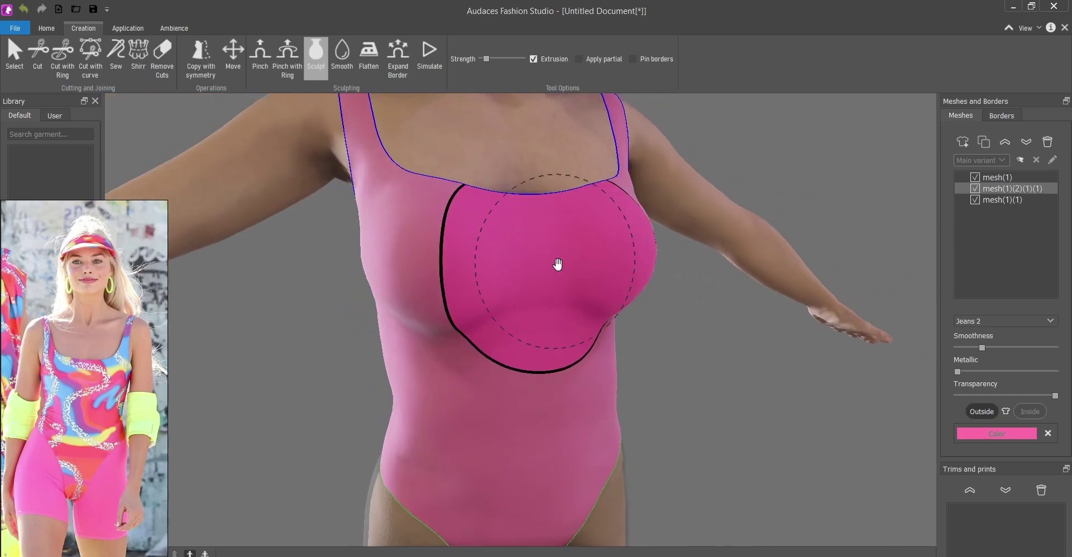
pyautogui.moveTo(515, 335)
pyautogui.mouseDown(button='middle')
pyautogui.moveTo(625, 361)
pyautogui.moveTo(568, 340)
pyautogui.mouseUp(button='middle')
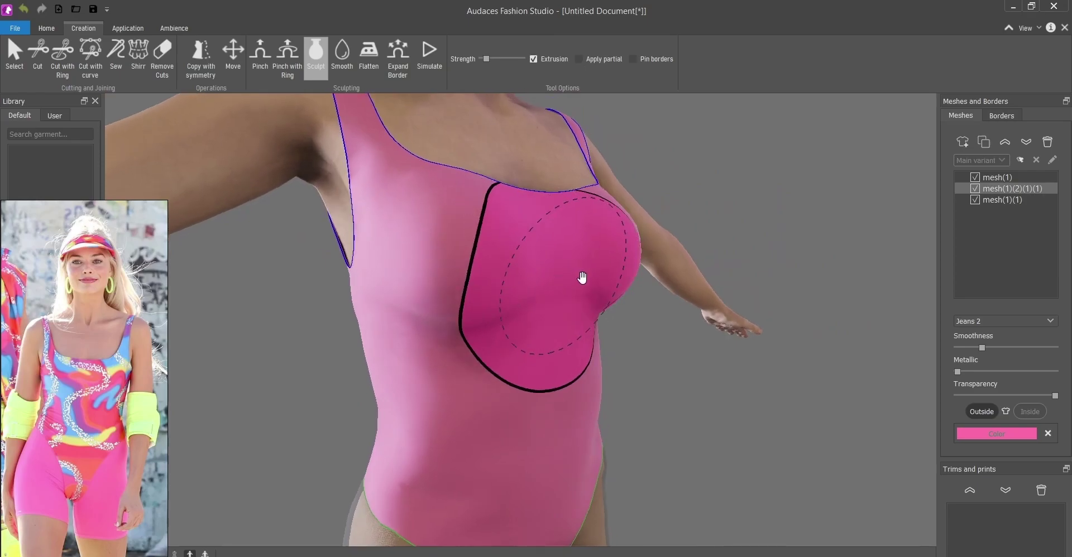
pyautogui.moveTo(330, 414)
pyautogui.mouseDown(button='middle')
pyautogui.moveTo(407, 428)
pyautogui.moveTo(300, 423)
pyautogui.mouseUp(button='middle')
pyautogui.scroll(3, 452, 420)
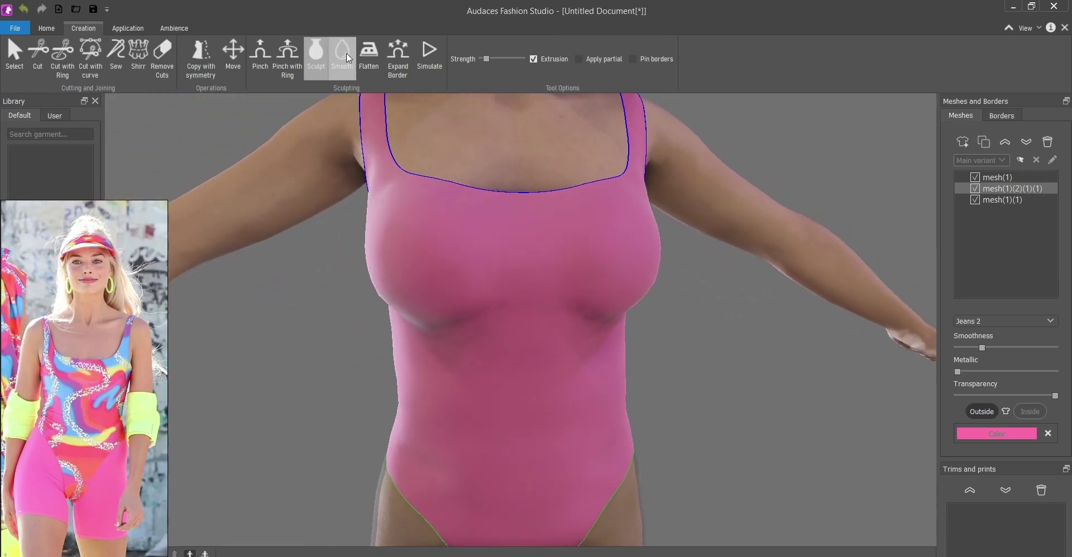
# Brush the swimsuit smooth over the bust and side waist with the Smooth tool
pyautogui.click(346, 54)
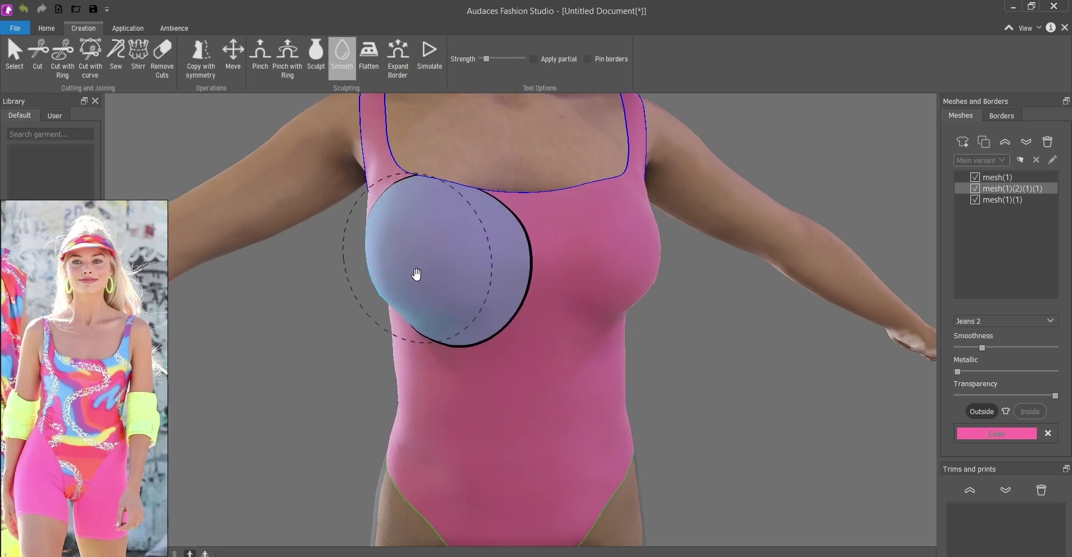
pyautogui.moveTo(625, 373)
pyautogui.mouseDown(button='middle')
pyautogui.moveTo(498, 367)
pyautogui.moveTo(641, 385)
pyautogui.moveTo(637, 397)
pyautogui.moveTo(598, 395)
pyautogui.mouseUp(button='middle')
pyautogui.scroll(3, 525, 268)
pyautogui.scroll(-5, 536, 324)
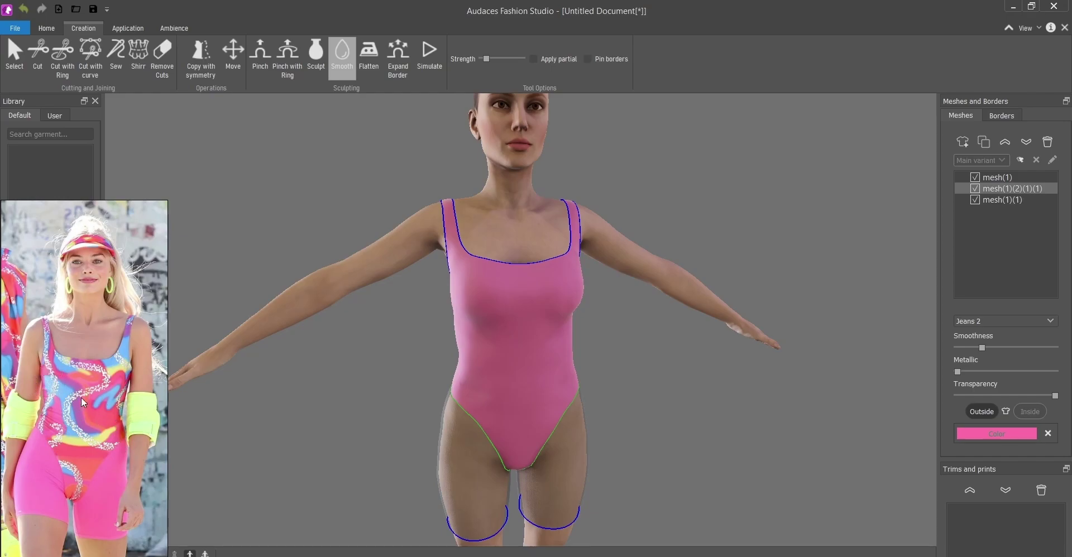
pyautogui.scroll(2, 719, 386)
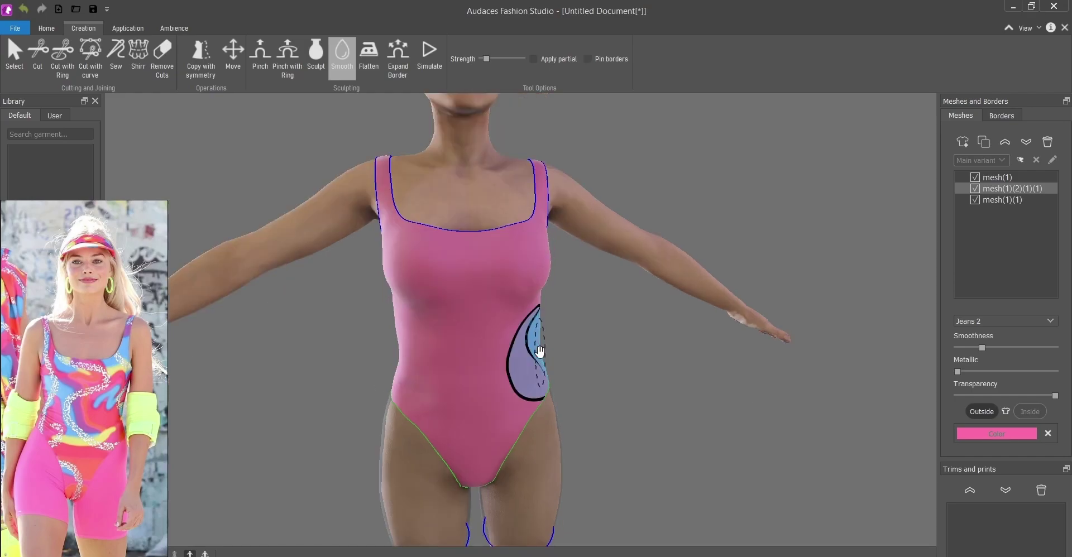
pyautogui.press('Escape')
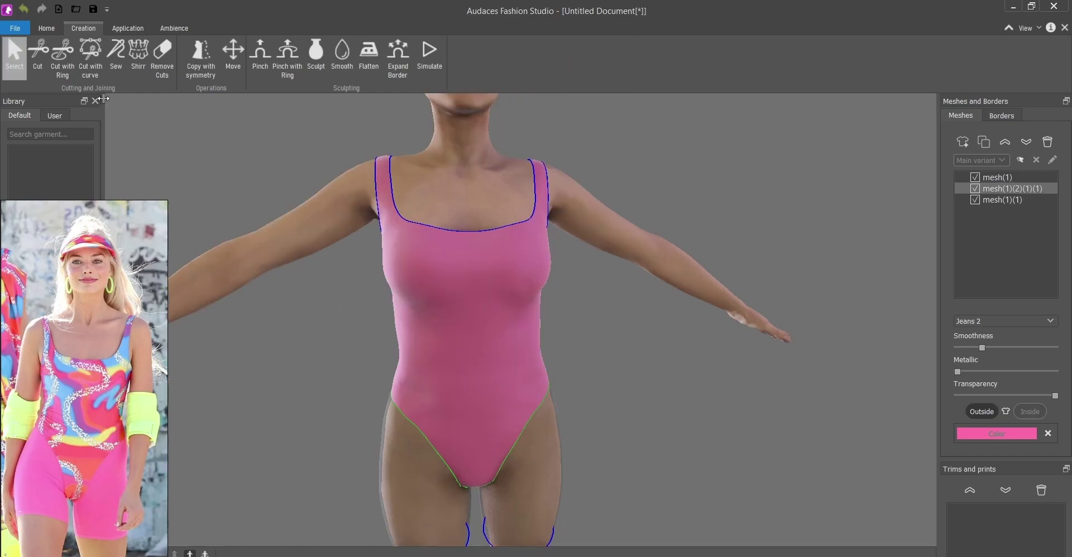
# Apply the 'print' image as the bodysuit's fabric pattern
pyautogui.click(134, 30)
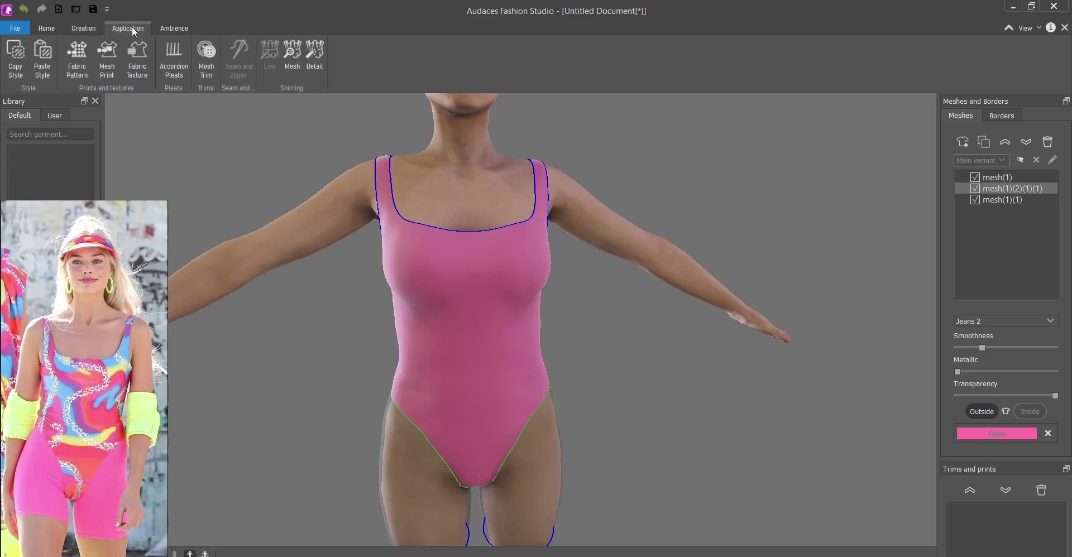
pyautogui.click(73, 76)
pyautogui.scroll(-5, 346, 200)
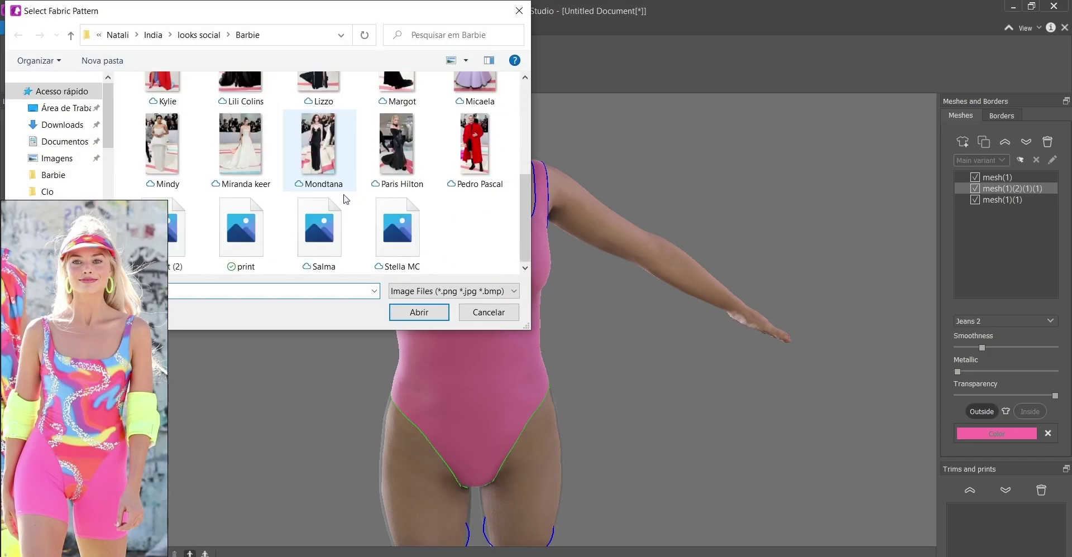
pyautogui.click(236, 229)
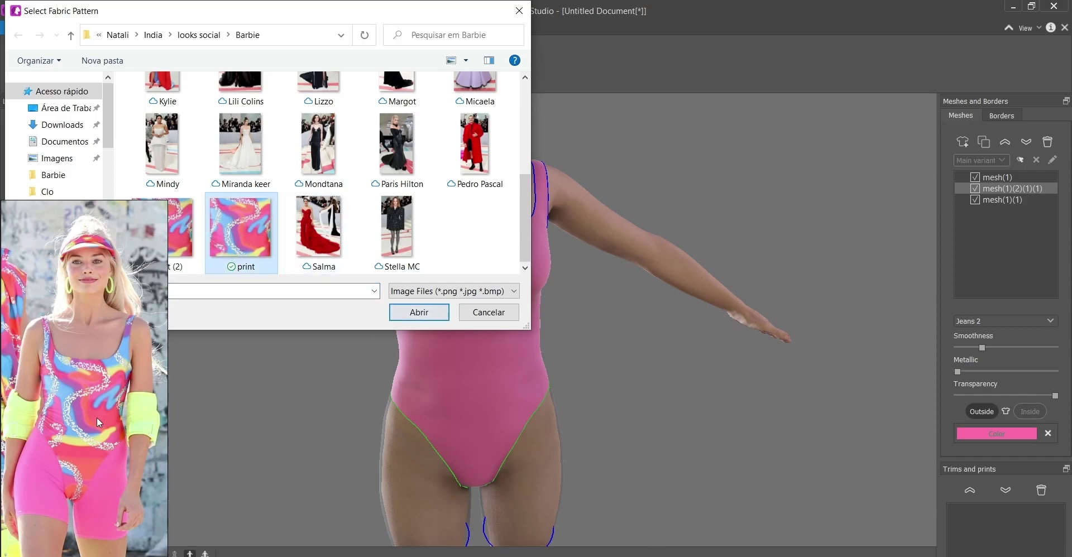
pyautogui.click(409, 317)
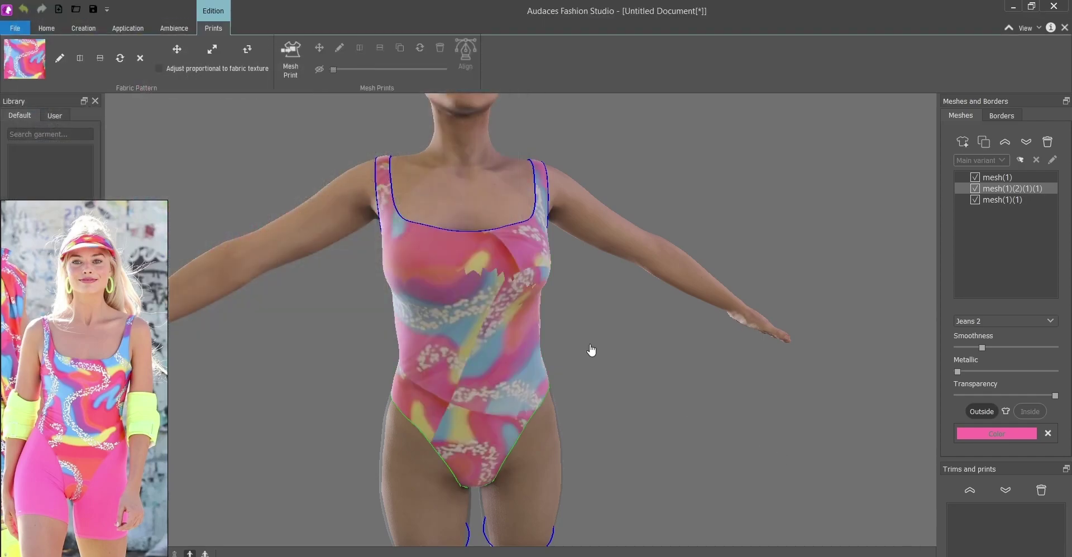
# Shrink the print motifs on the bodysuit and rotate the fabric pattern
pyautogui.moveTo(490, 269); pyautogui.dragTo(202, 106)
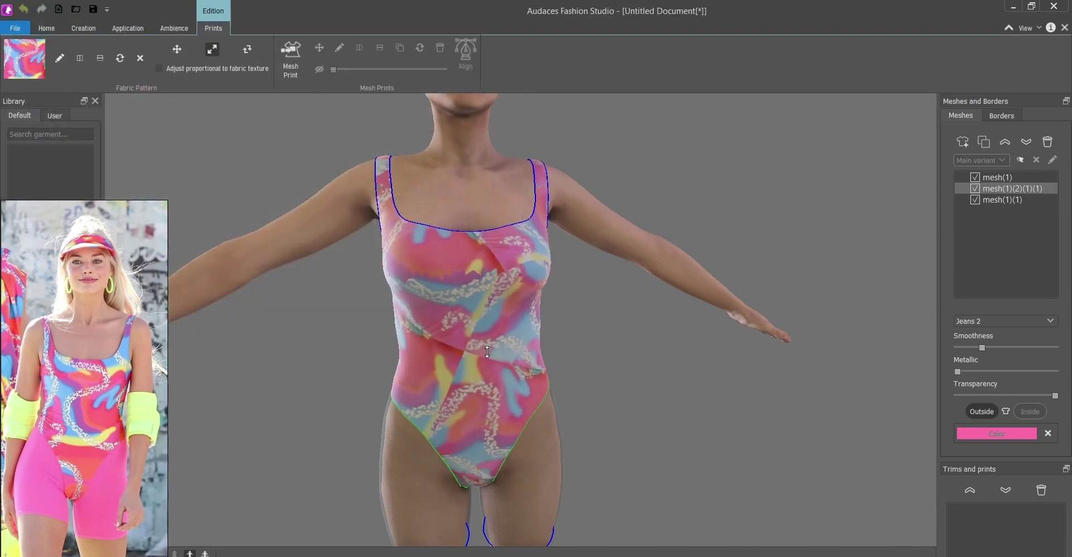
pyautogui.click(247, 50)
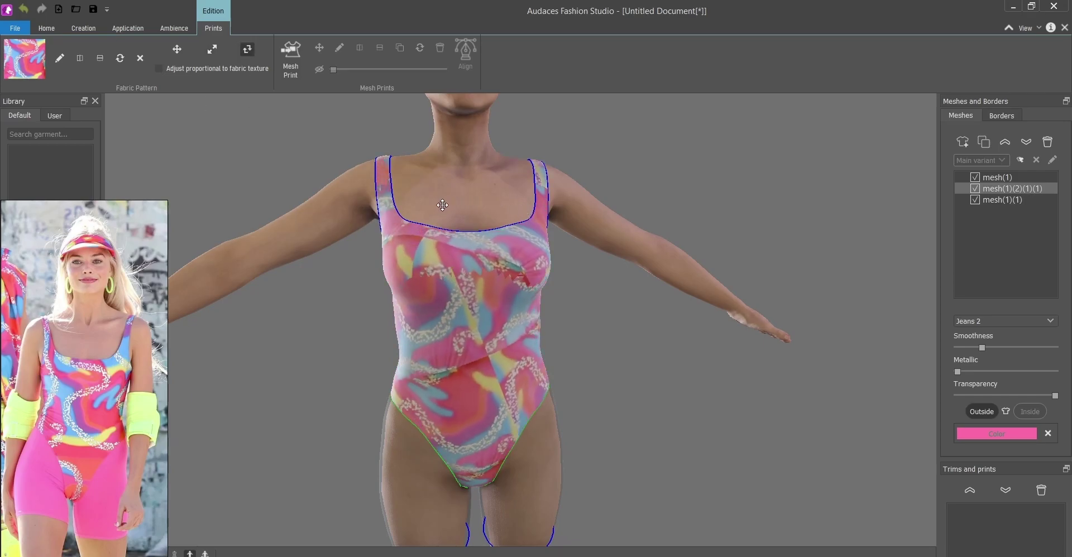
pyautogui.scroll(-5, 438, 402)
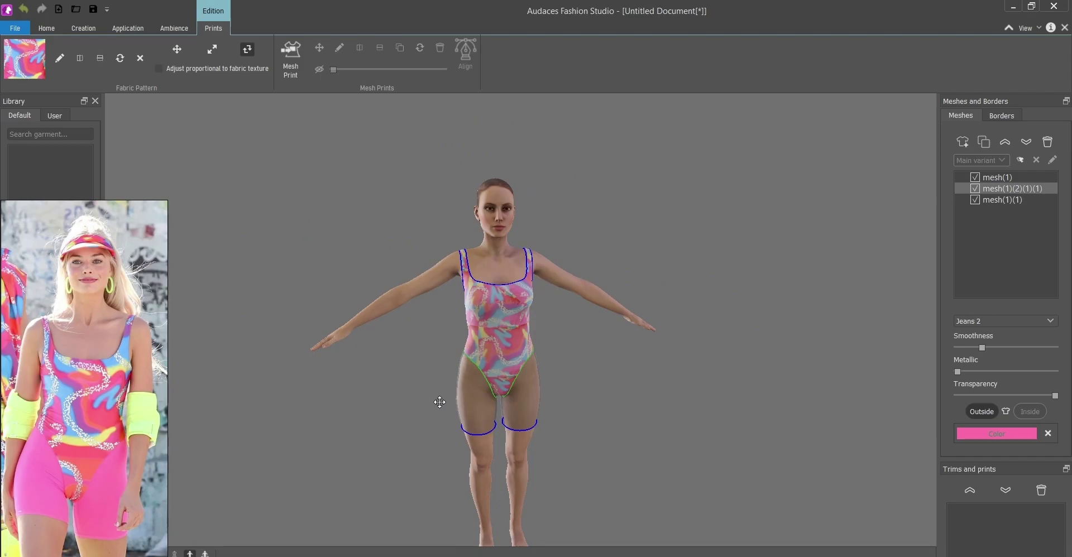
# Orbit the avatar back and front to check the printed swimsuit over the pink shorts
pyautogui.moveTo(439, 402); pyautogui.dragTo(826, 383)
pyautogui.scroll(5, 572, 339)
pyautogui.scroll(-2, 433, 391)
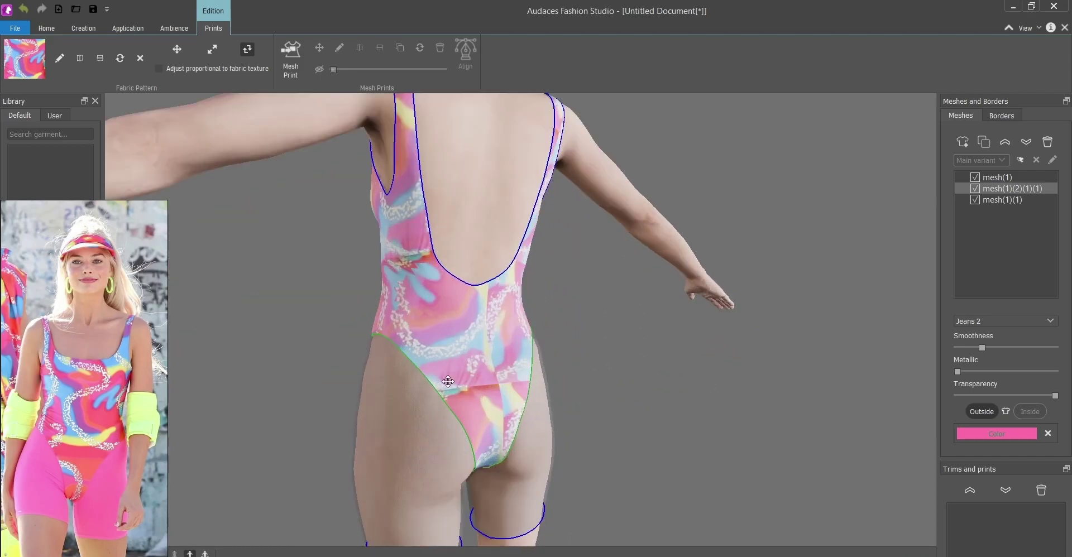
pyautogui.scroll(-3, 391, 402)
pyautogui.moveTo(357, 412); pyautogui.dragTo(630, 407)
pyautogui.scroll(2, 586, 314)
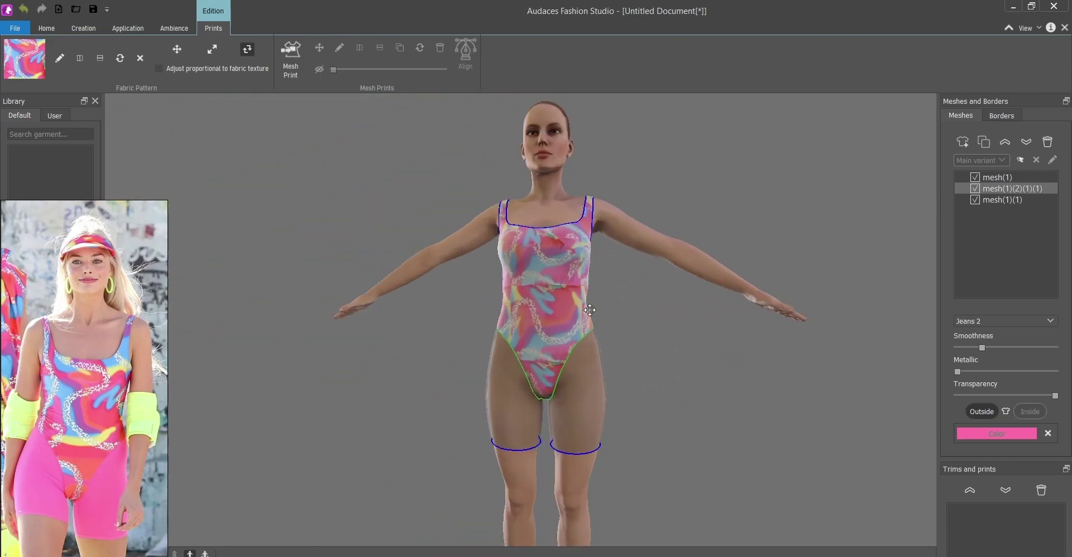
pyautogui.scroll(-3, 542, 319)
pyautogui.scroll(1, 574, 245)
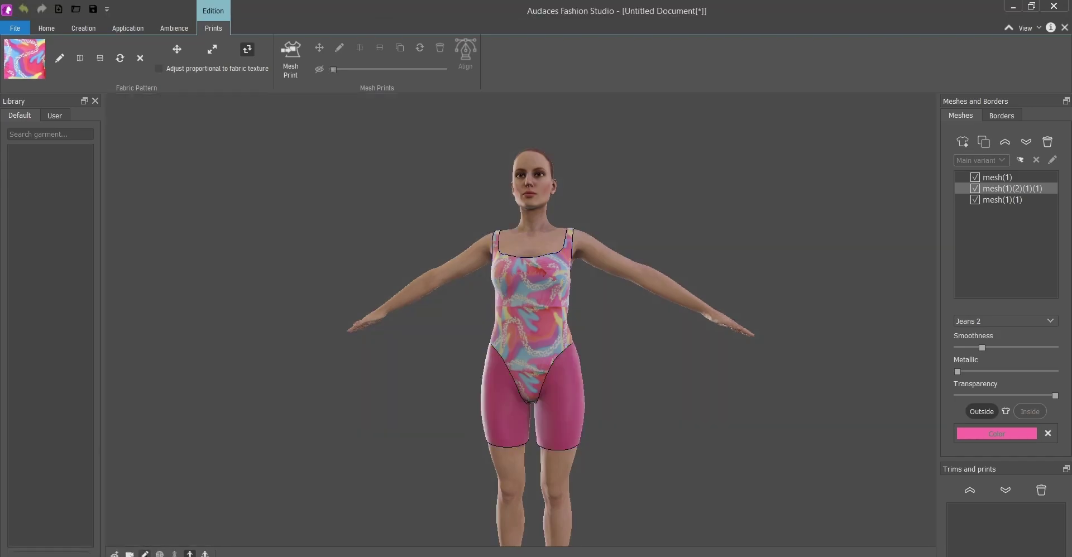
pyautogui.scroll(-2, 511, 462)
pyautogui.scroll(3, 552, 323)
pyautogui.scroll(2, 521, 375)
pyautogui.moveTo(564, 442)
pyautogui.mouseDown()
pyautogui.moveTo(825, 450)
pyautogui.moveTo(503, 448)
pyautogui.moveTo(884, 364)
pyautogui.mouseUp()
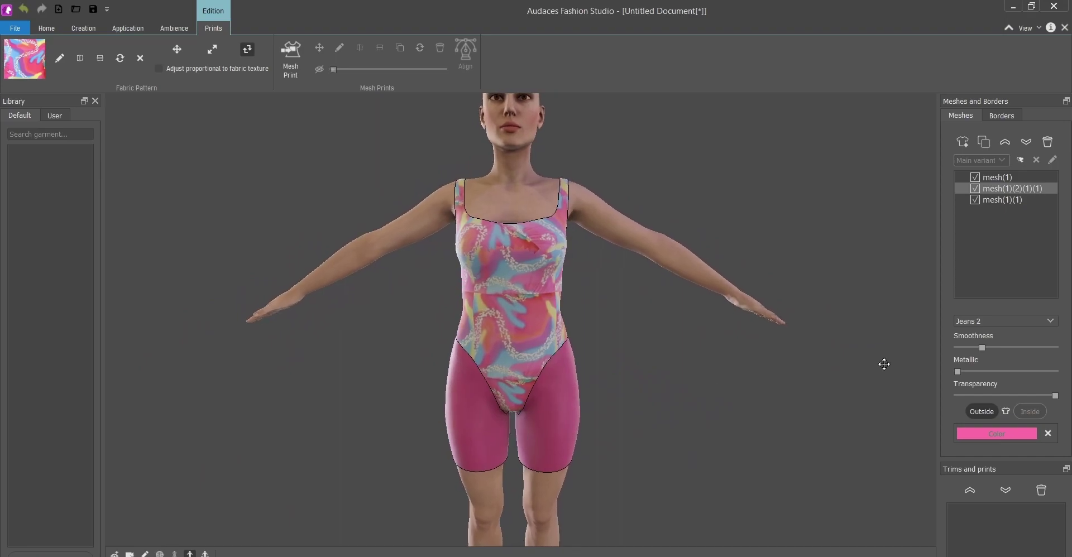
# Select every garment border in the Borders list and turn off their black outlines
pyautogui.click(1005, 115)
pyautogui.click(977, 141)
pyautogui.click(986, 174)
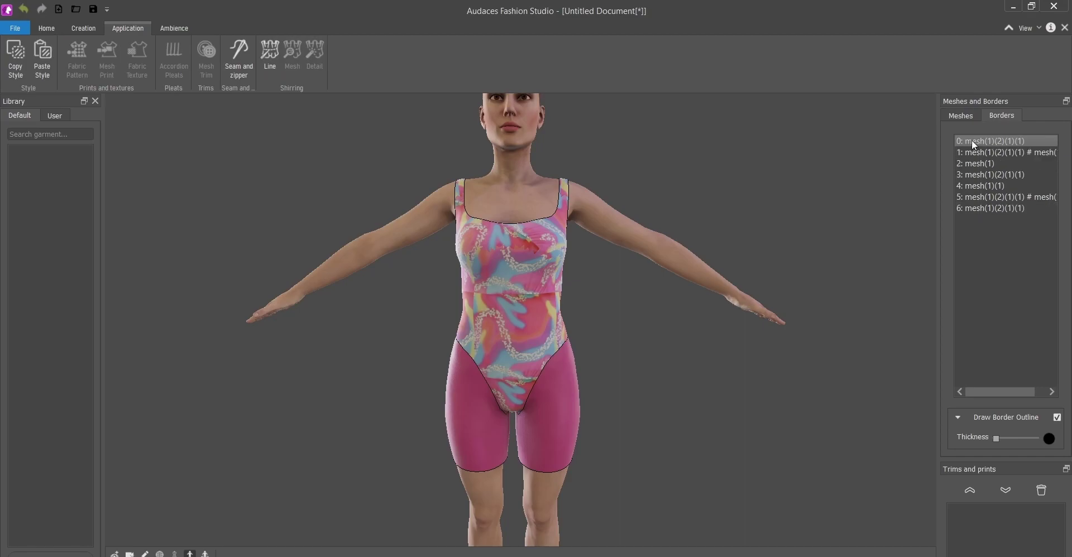
pyautogui.keyDown('shift'); pyautogui.click(991, 207); pyautogui.keyUp('shift')
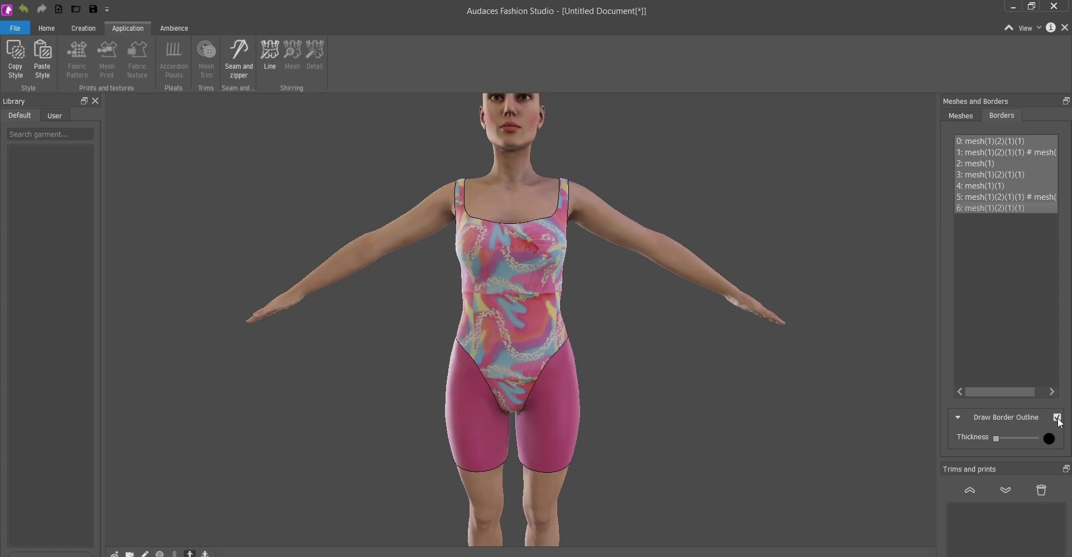
pyautogui.scroll(1, 349, 506)
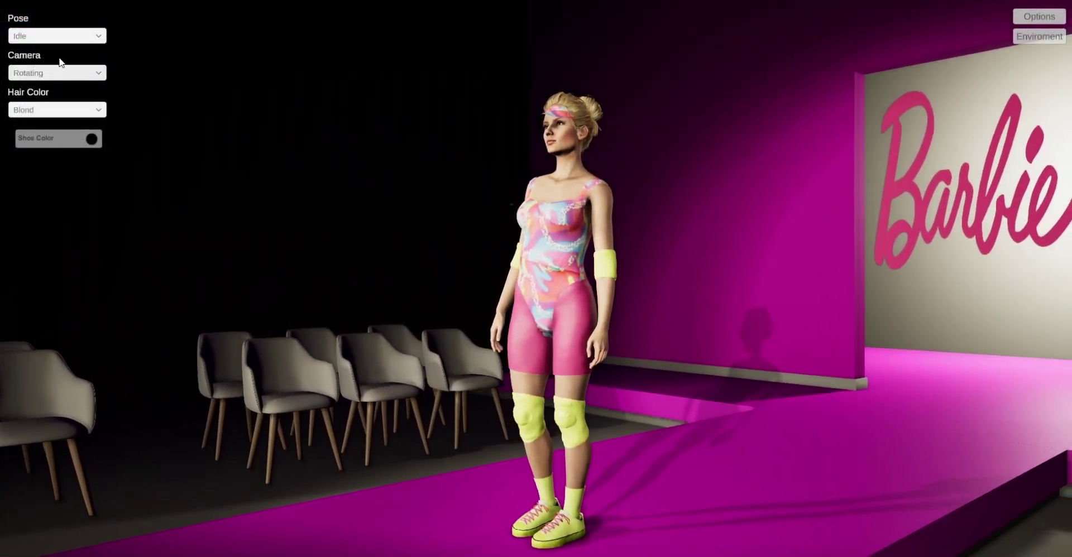
# Set the runway pose to Walk and the camera to Frontal
pyautogui.click(61, 37)
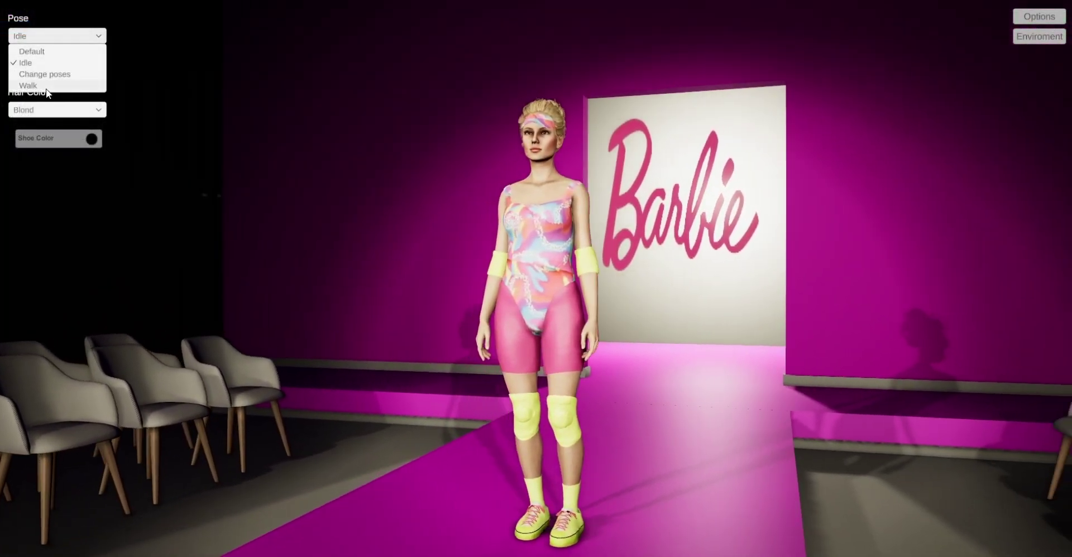
pyautogui.click(46, 86)
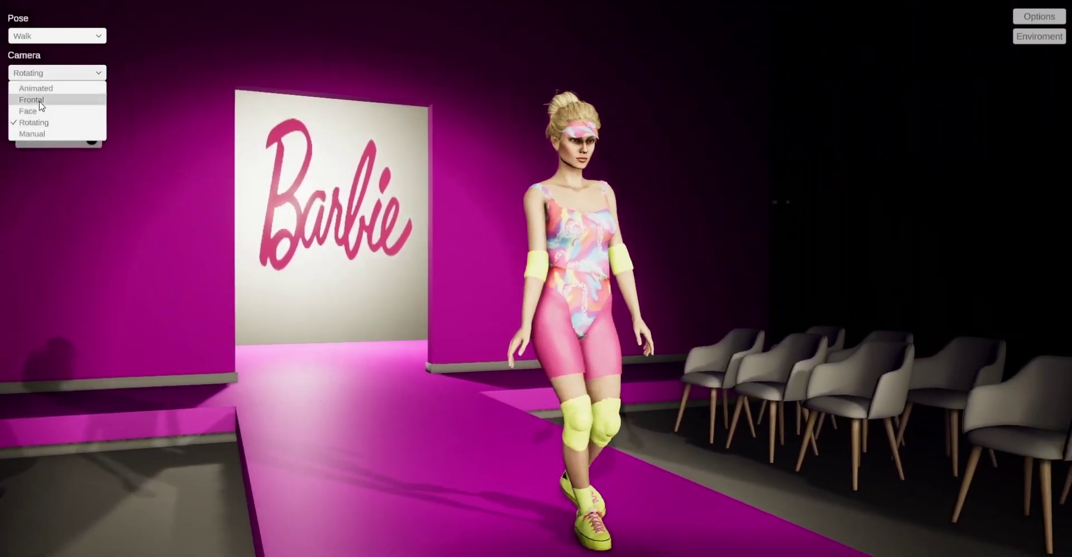
pyautogui.click(39, 100)
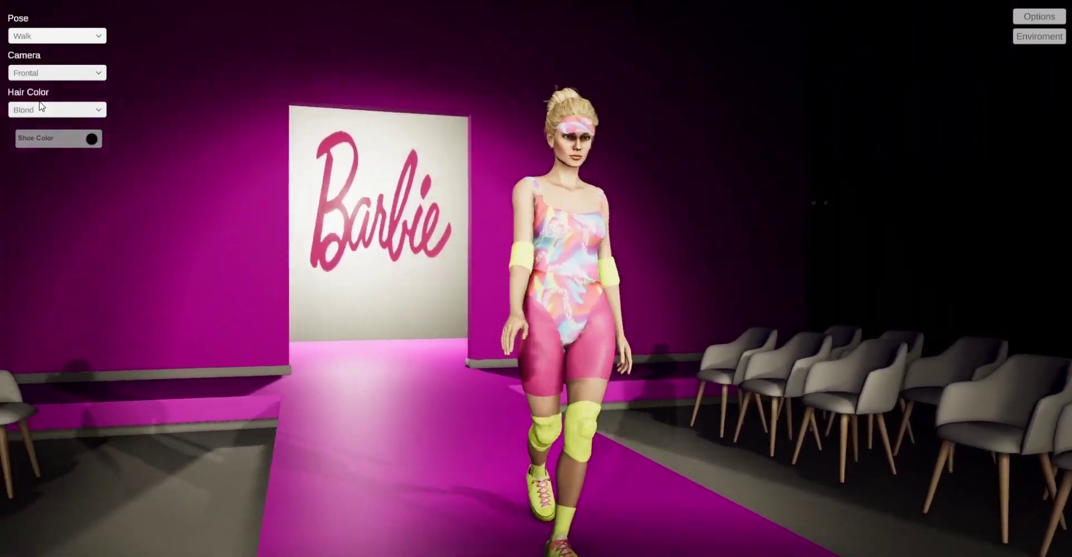